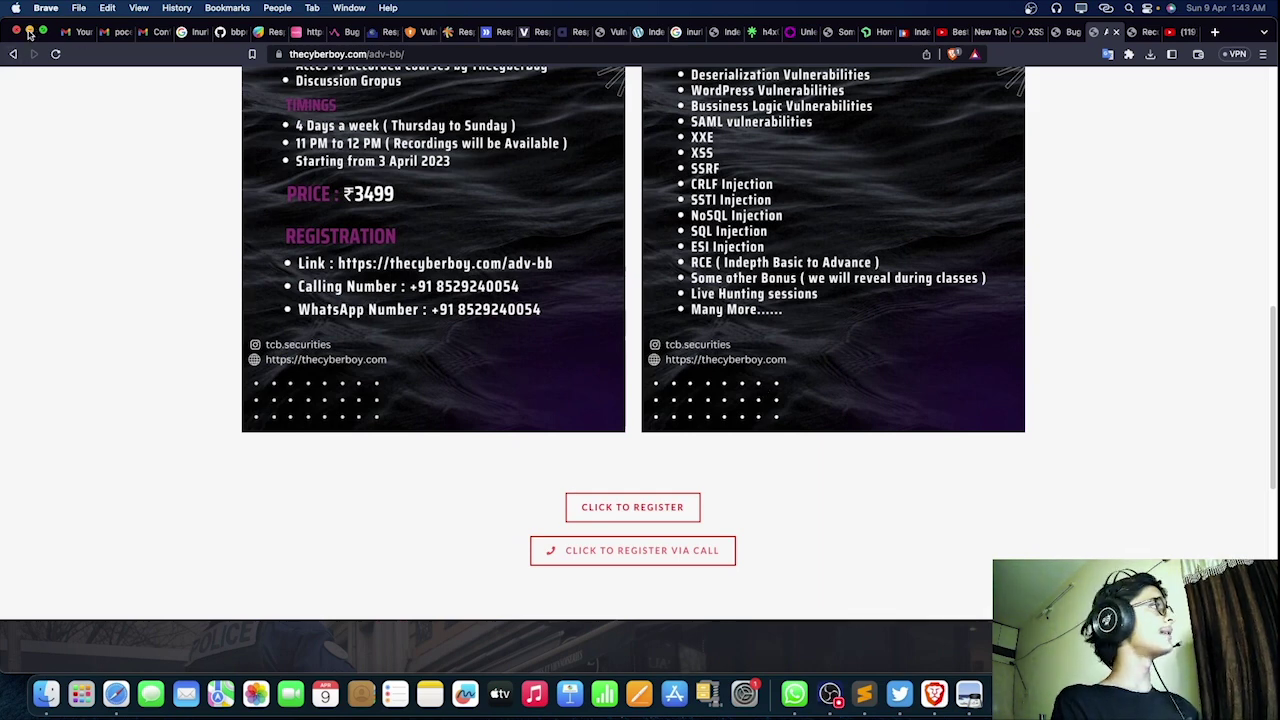
Step: Minimise Brave and resize the OBS webcam overlay, enlarging it, then shrinking it into the bottom-right corner
left_click(29, 32)
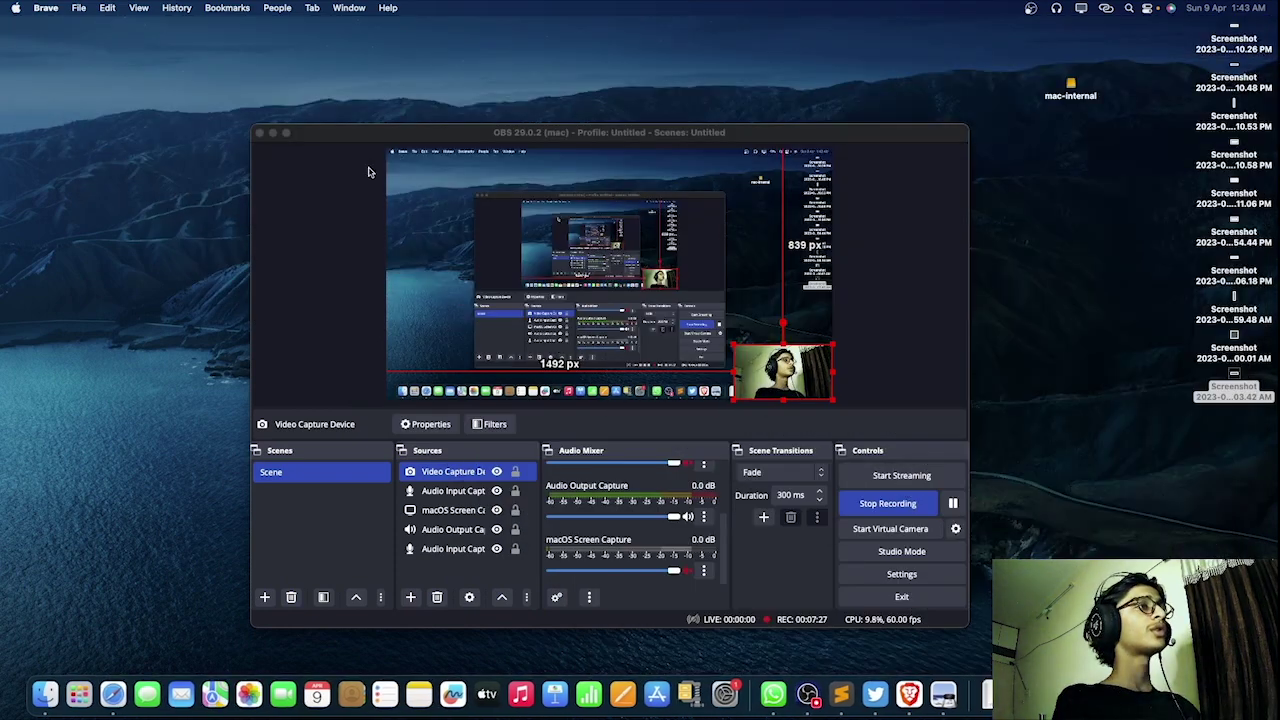
left_click(734, 347)
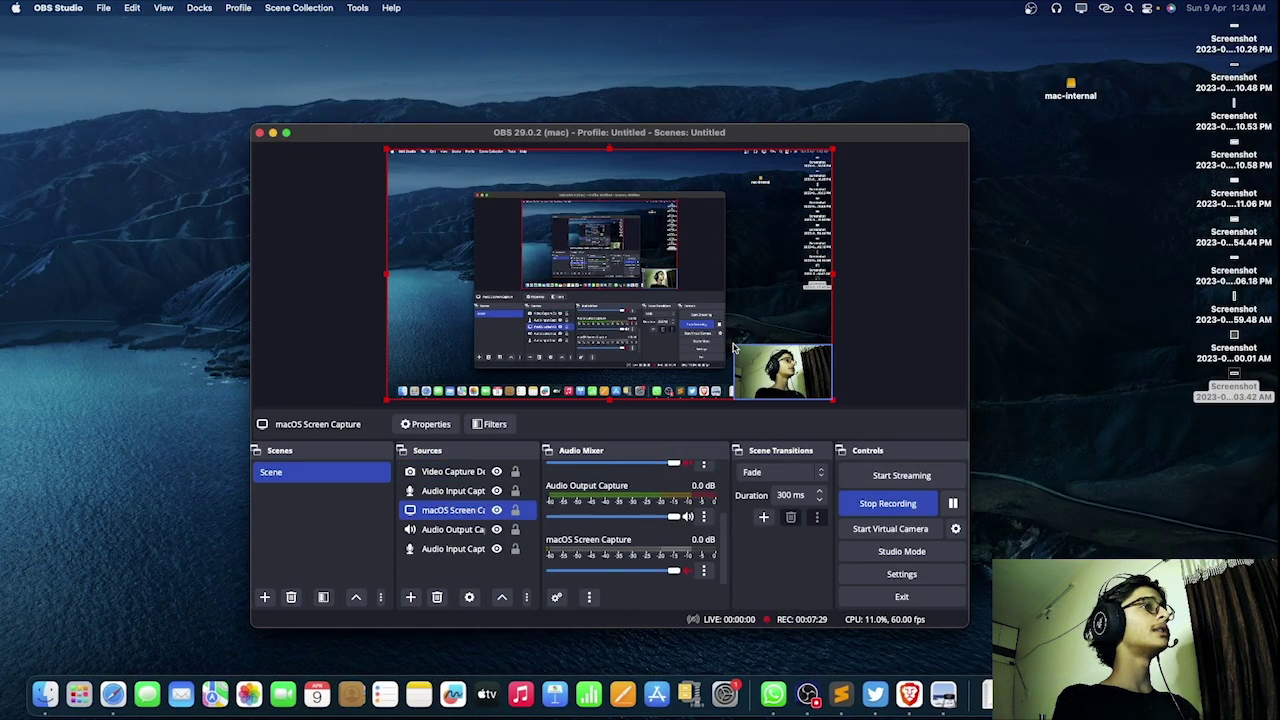
left_click_drag(736, 347, 386, 148)
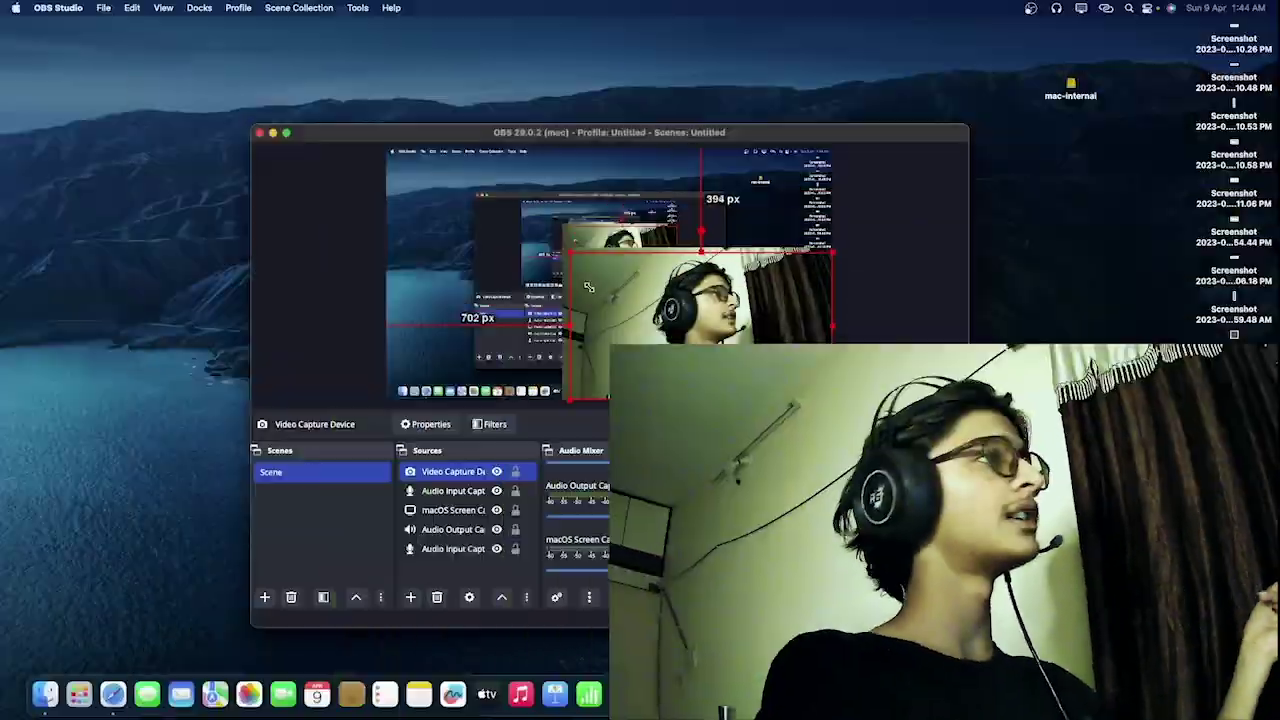
left_click_drag(589, 287, 746, 350)
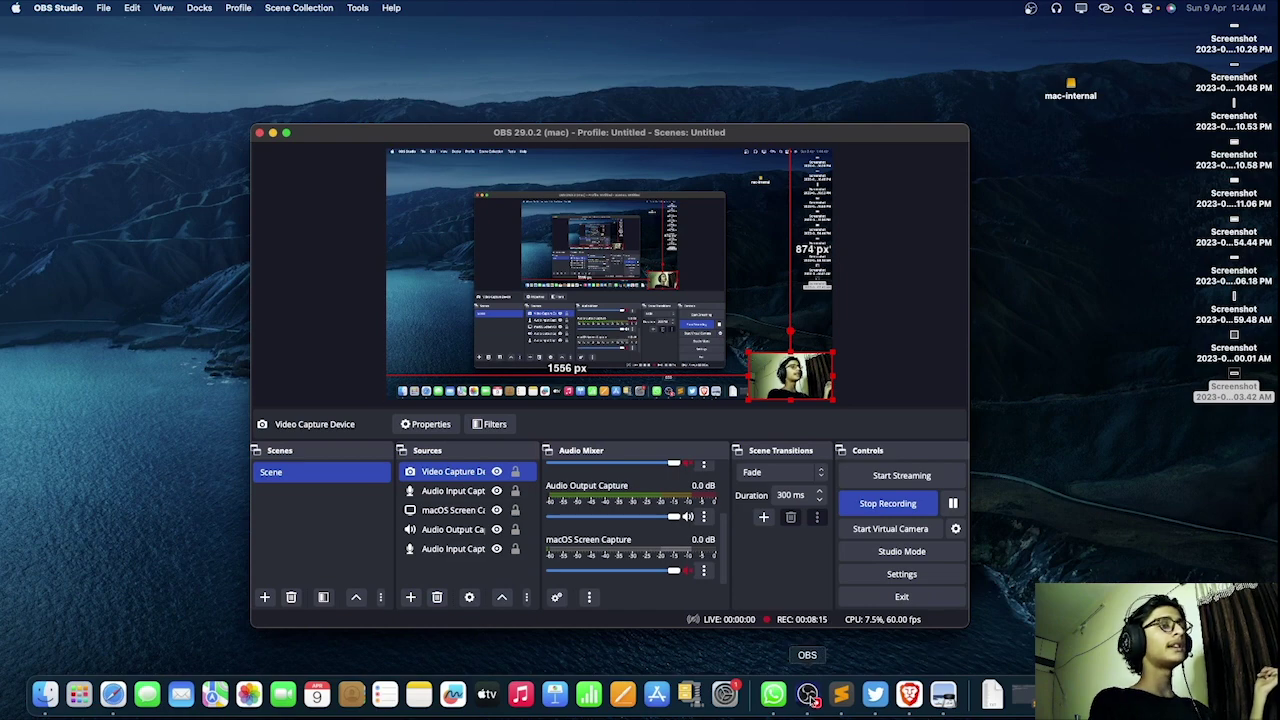
Step: Insert blank lines at the top of the Takeaways notes, above the existing text
left_click(838, 696)
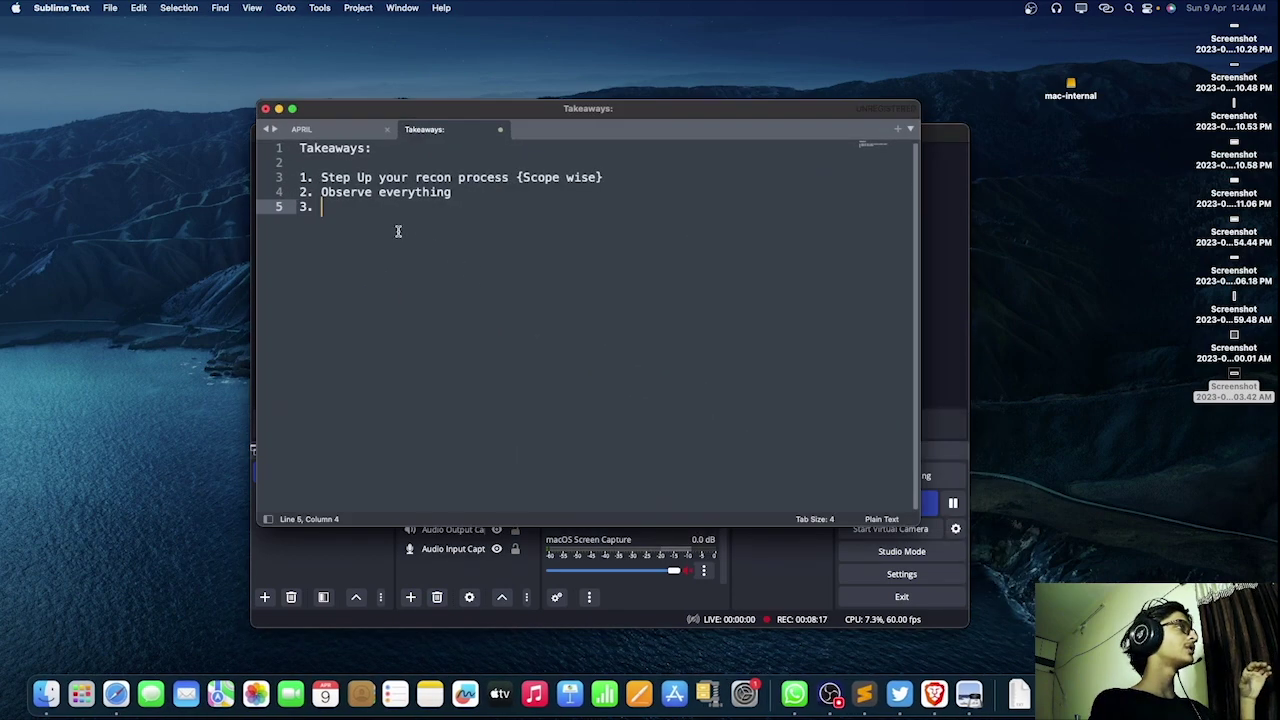
key("Up")
key("Up")
key("Up")
key("Up")
key("Up")
key("Return")
key("Return")
key("Return")
key("Return")
key("Return")
key("Return")
key("Return")
key("Return")
key("Return")
key("Return")
key("Return")
key("Return")
key("Return")
key("Return")
key("Return")
key("Return")
key("Return")
key("Return")
key("Return")
key("Return")
key("Return")
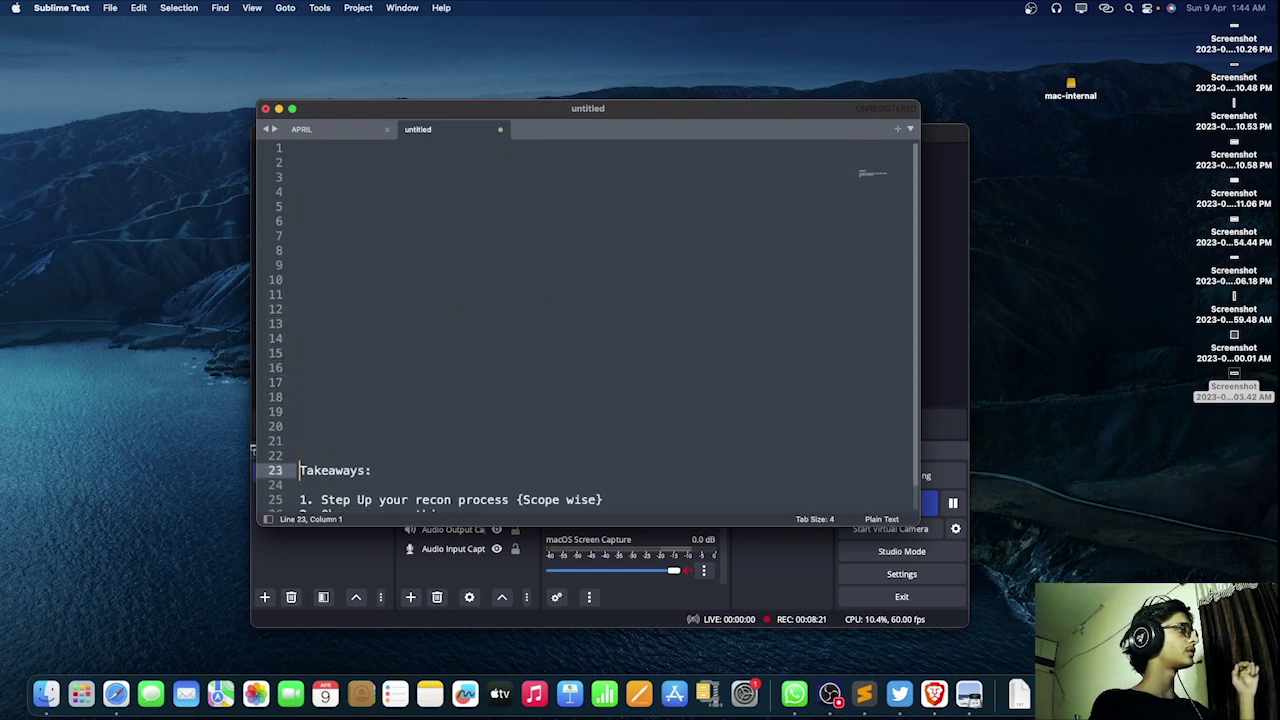
key("Return")
left_click(305, 150)
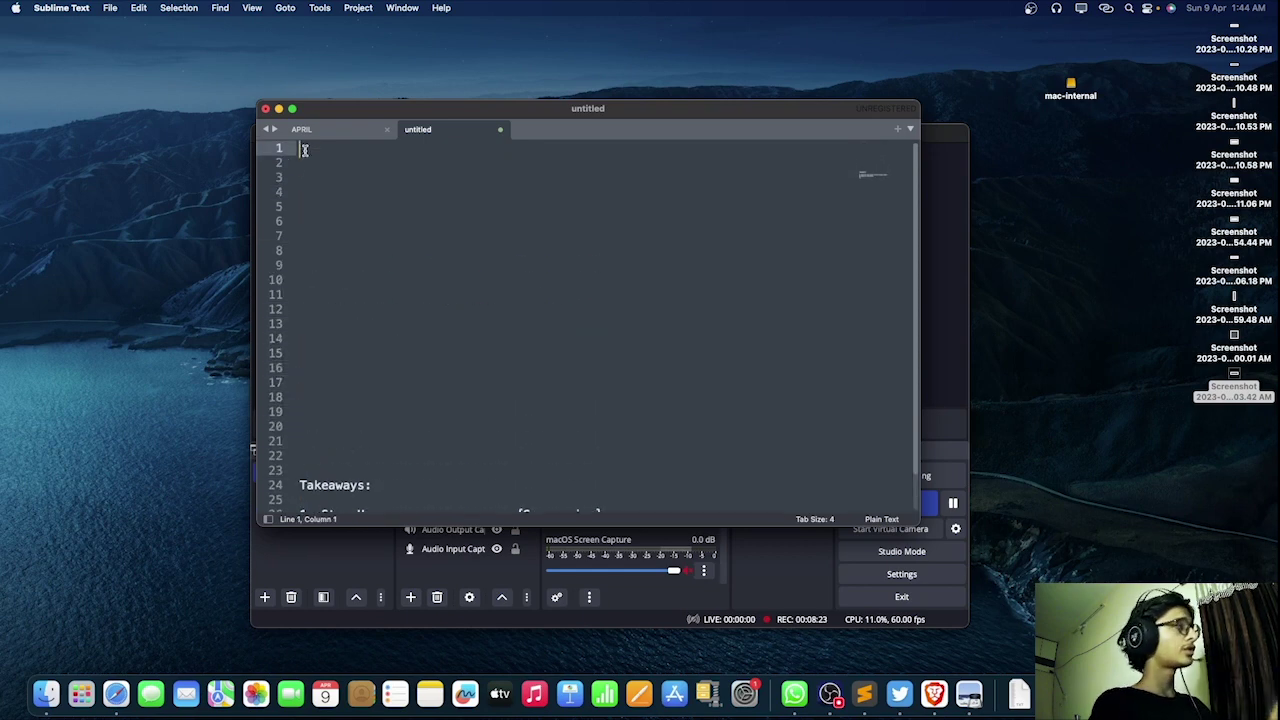
key("Return")
key("Return")
type("What i")
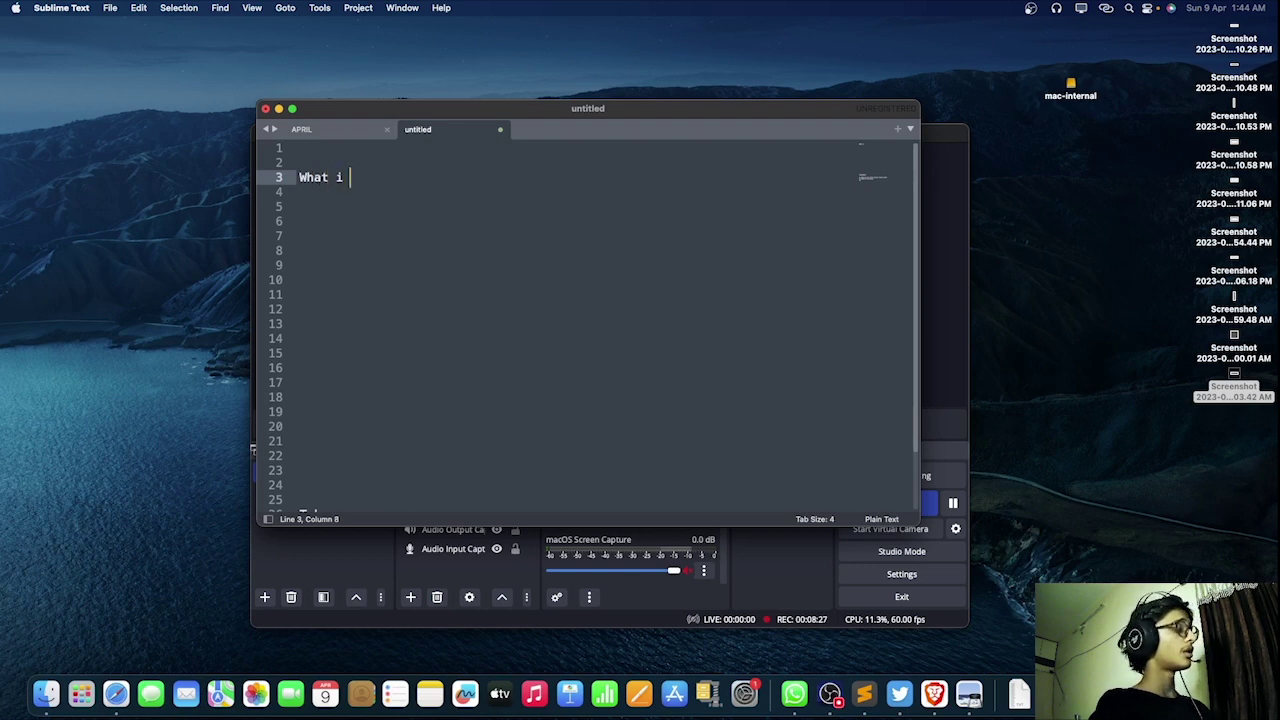
key("BackSpace")
key("BackSpace")
key("BackSpace")
key("BackSpace")
Step: Type the list: 1. Sudomain, 2. sort alive subdomain using httpx or httprobe, 3. manually obersrving websites
type("1. ")
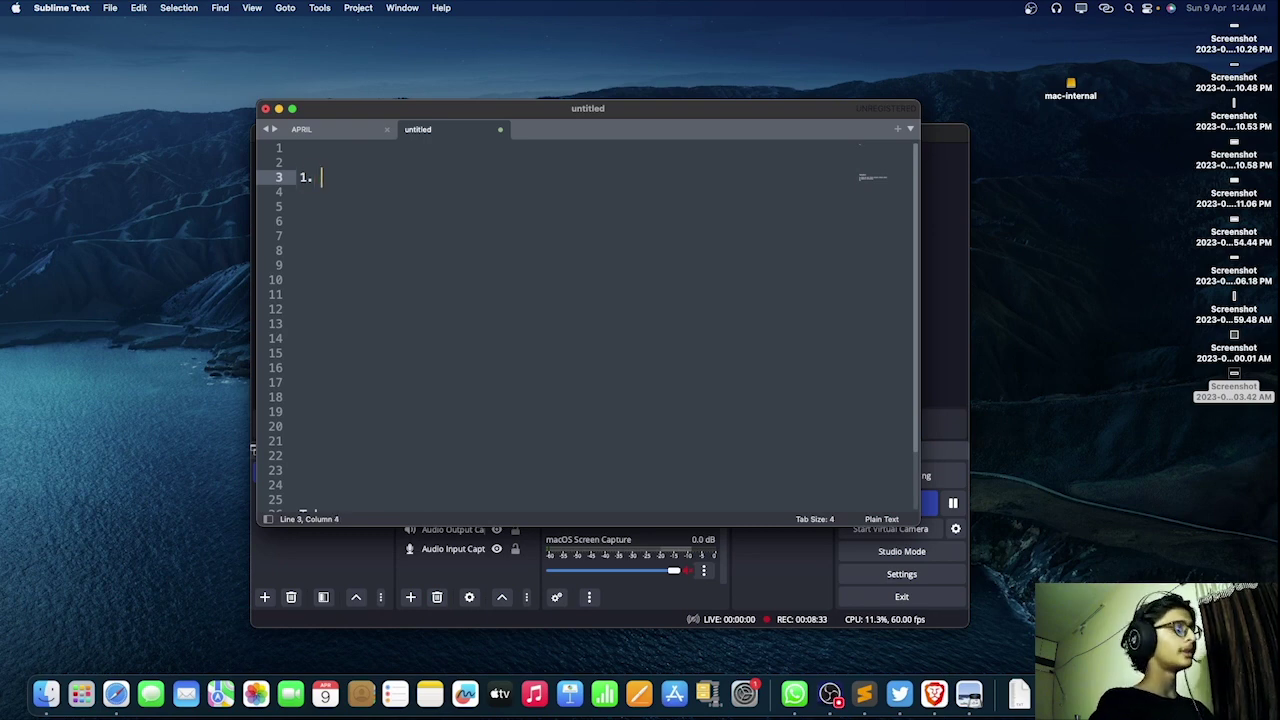
type("Sudomain")
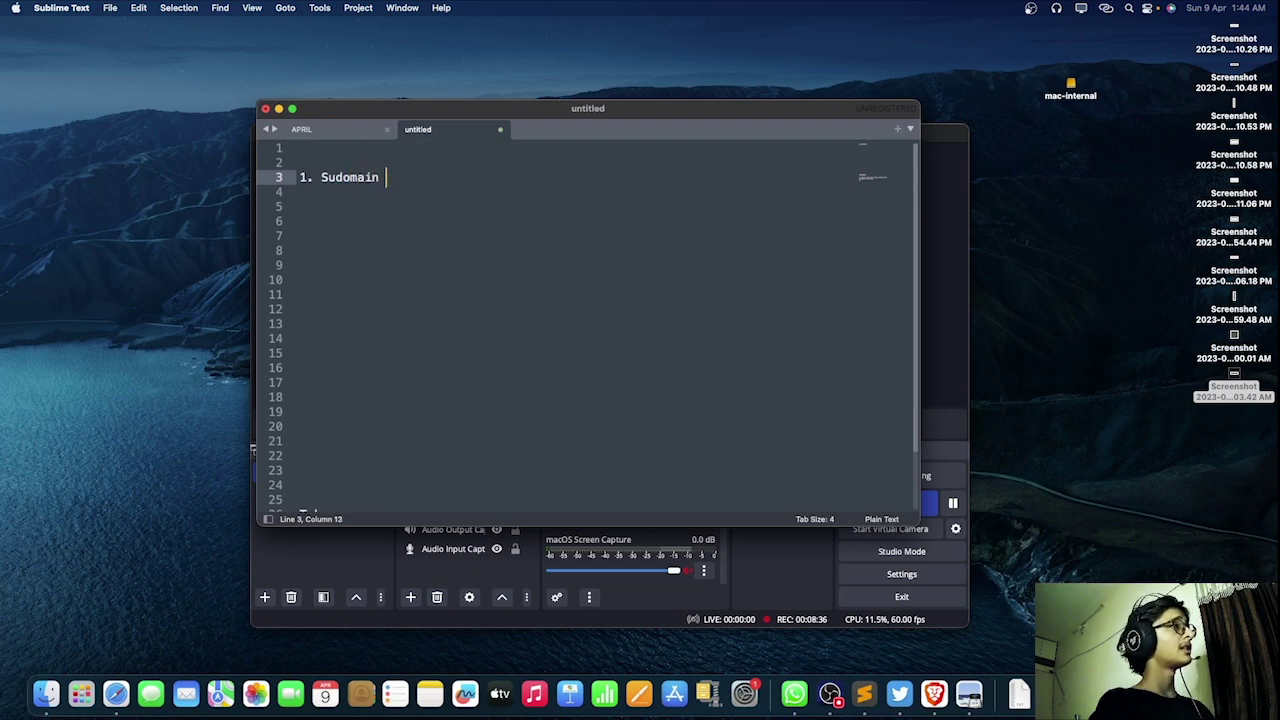
key("Return")
type("2.")
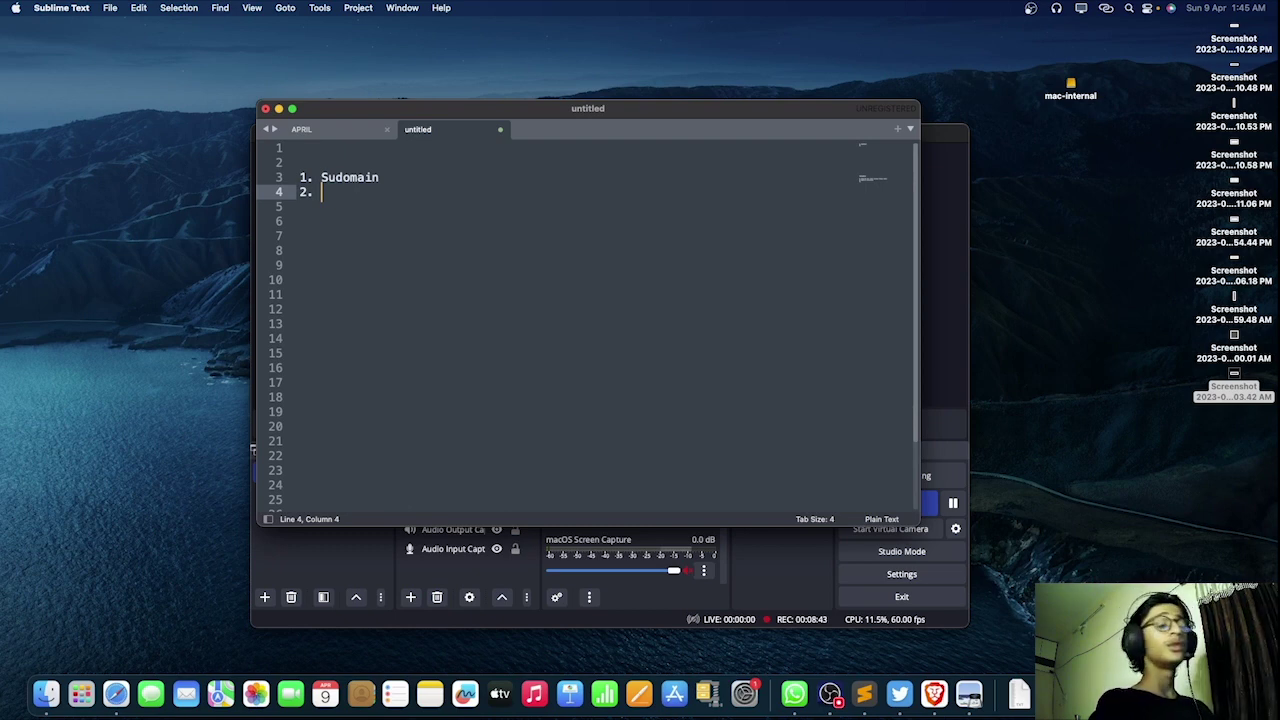
type("sort a")
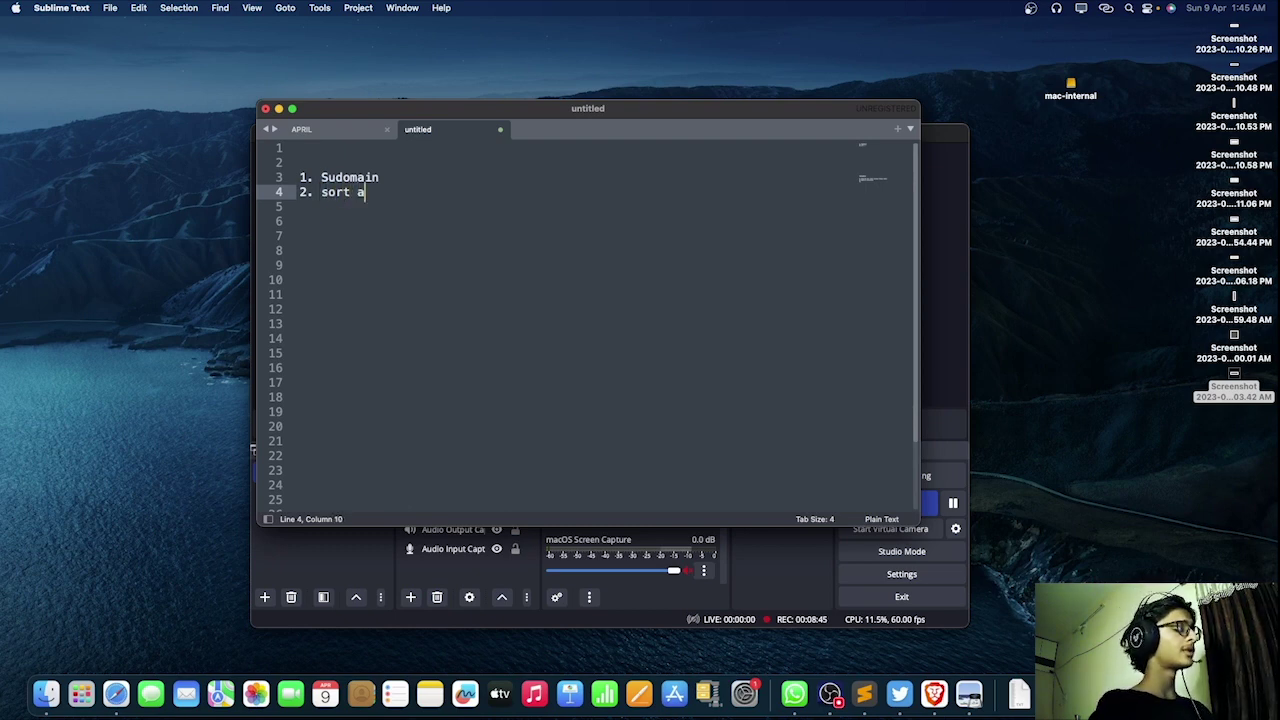
type("live subdom")
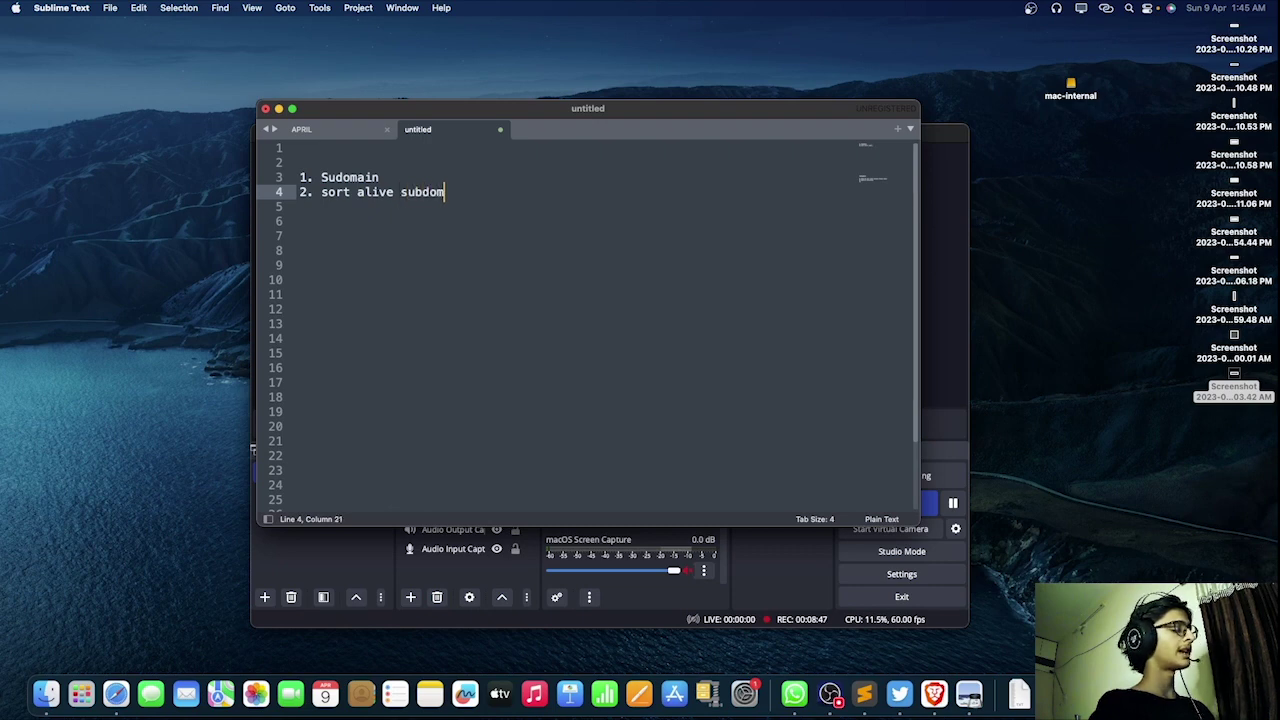
type("ain using ")
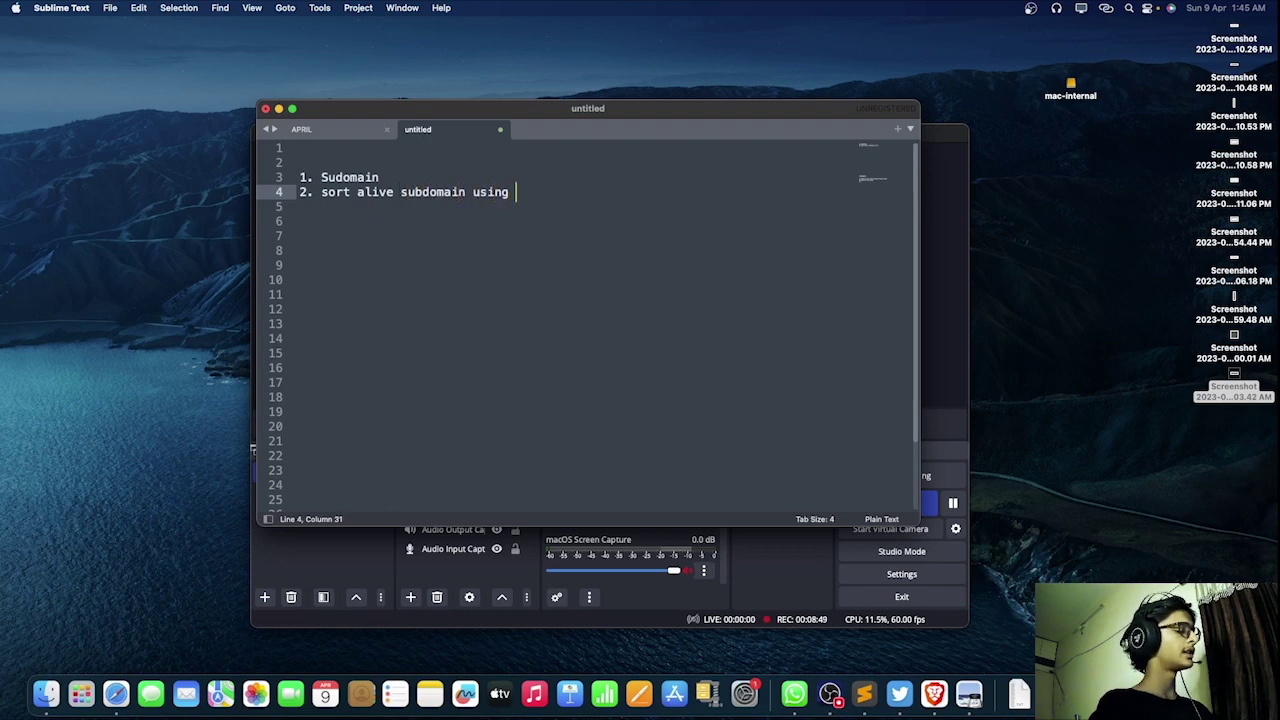
type("httpx or httprobe")
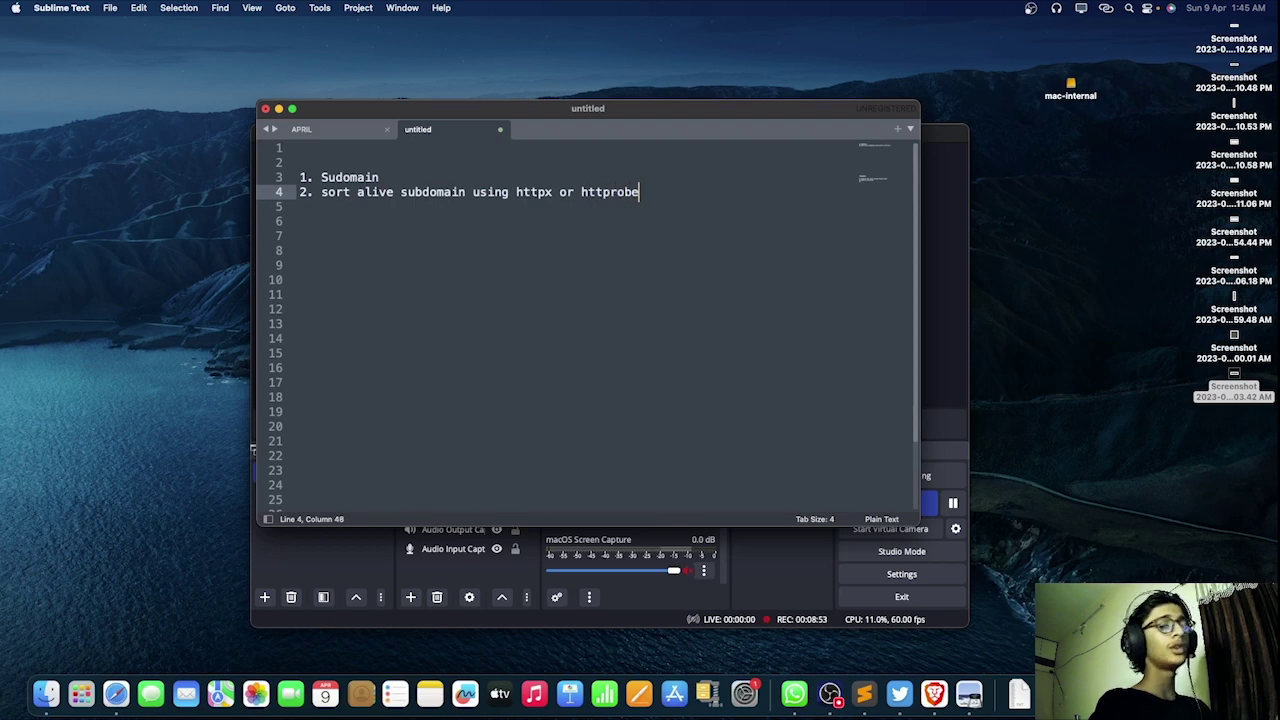
key("Return")
type("3. ")
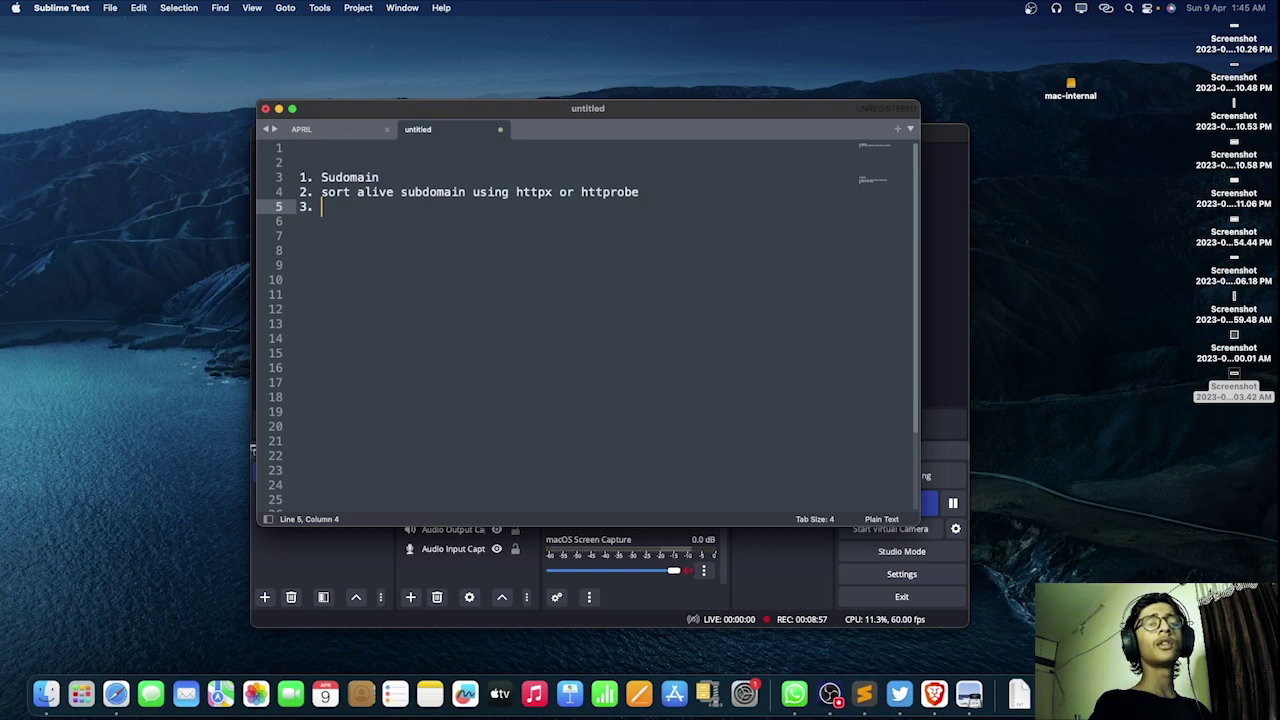
type("ma")
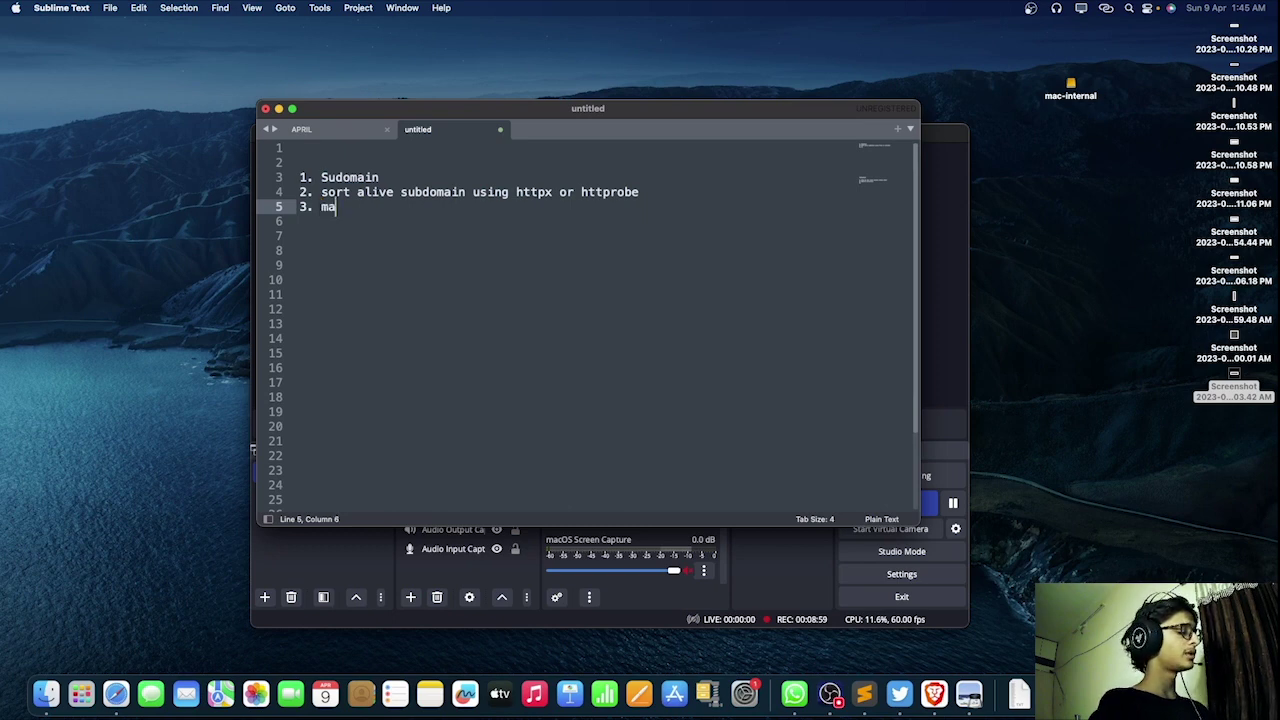
type("nually obersrving websites")
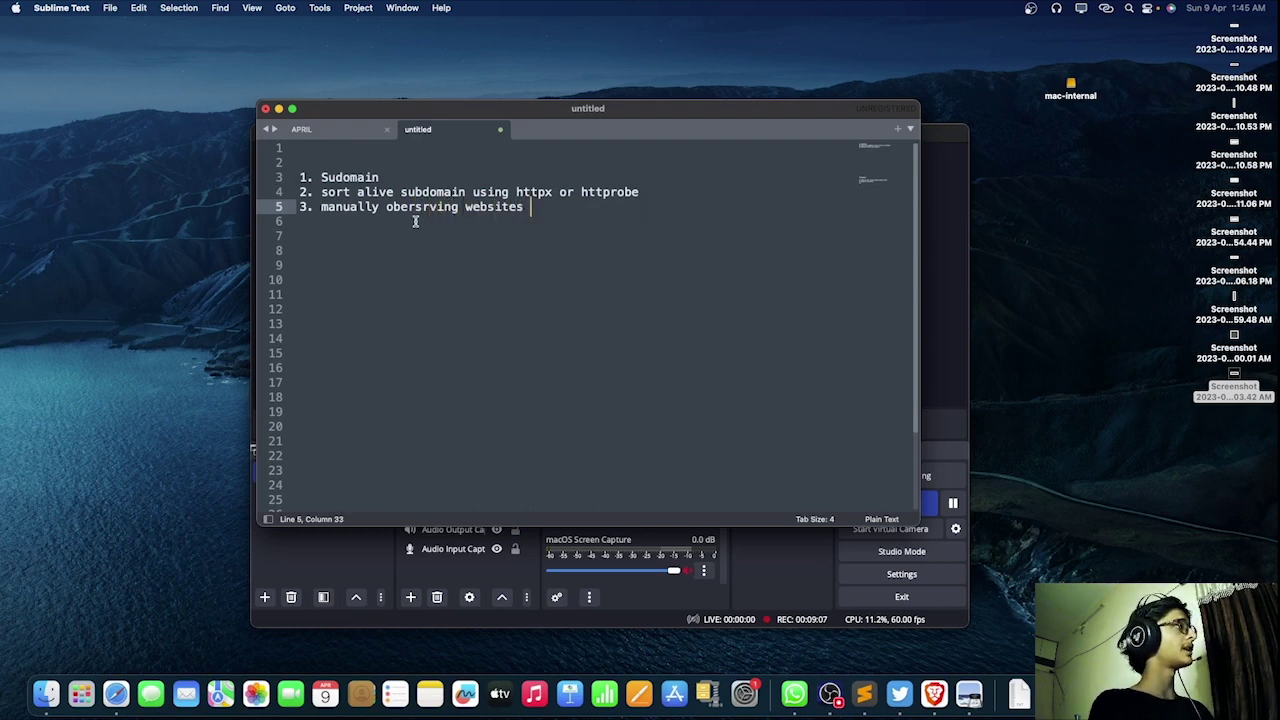
Step: Check the spelling options for 'obersrving', then minimise Sublime Text
double_click(421, 208)
right_click(424, 208)
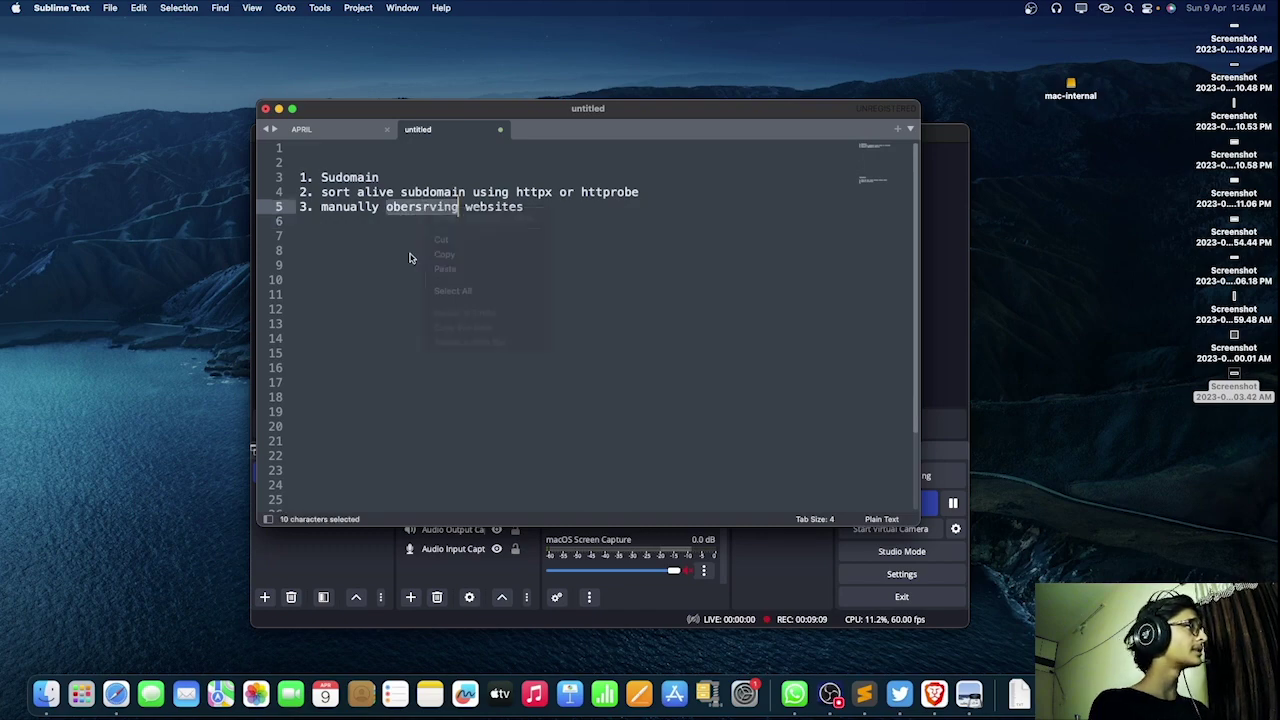
left_click(278, 108)
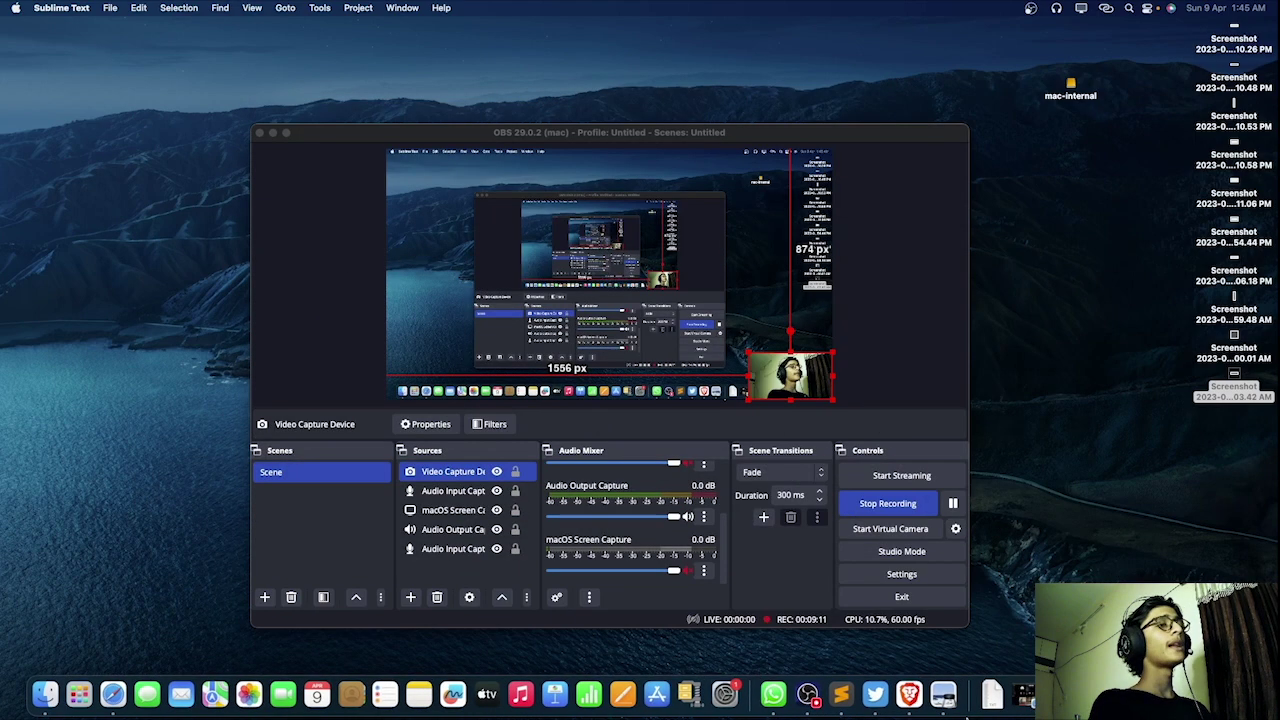
Step: Select the webcam source in the OBS preview and enlarge its corner overlay
left_click(748, 355)
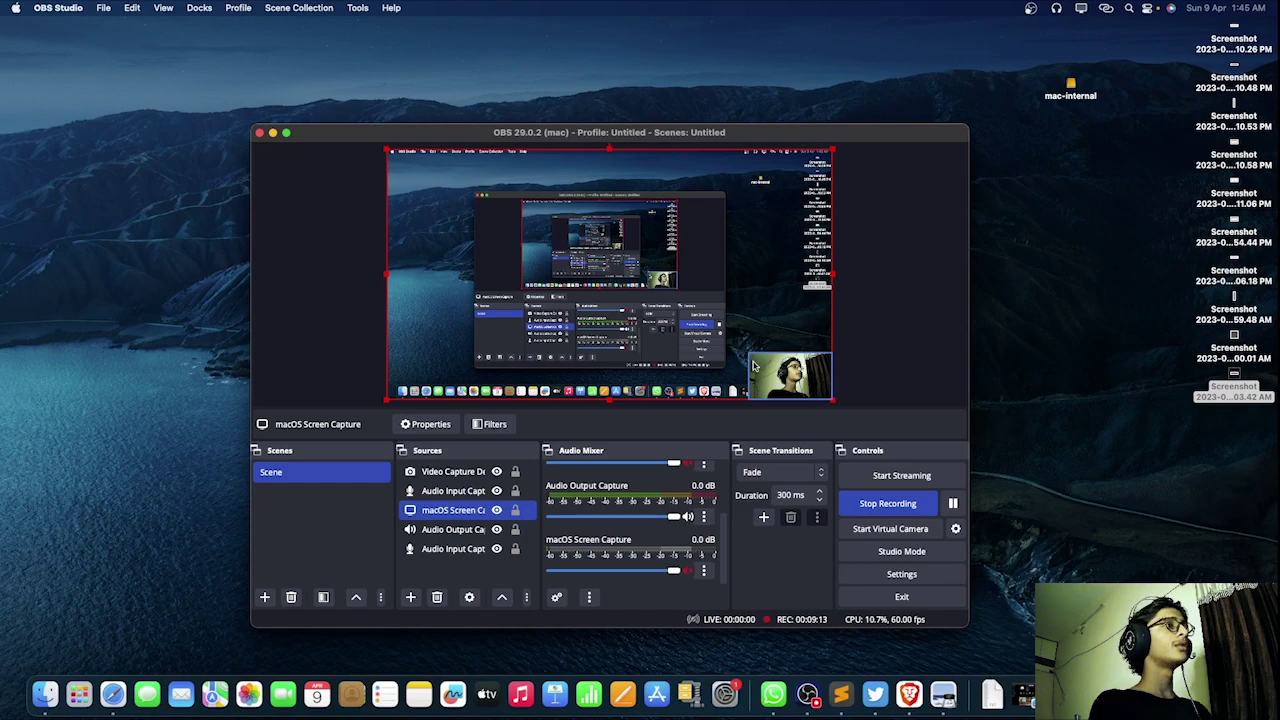
left_click(755, 366)
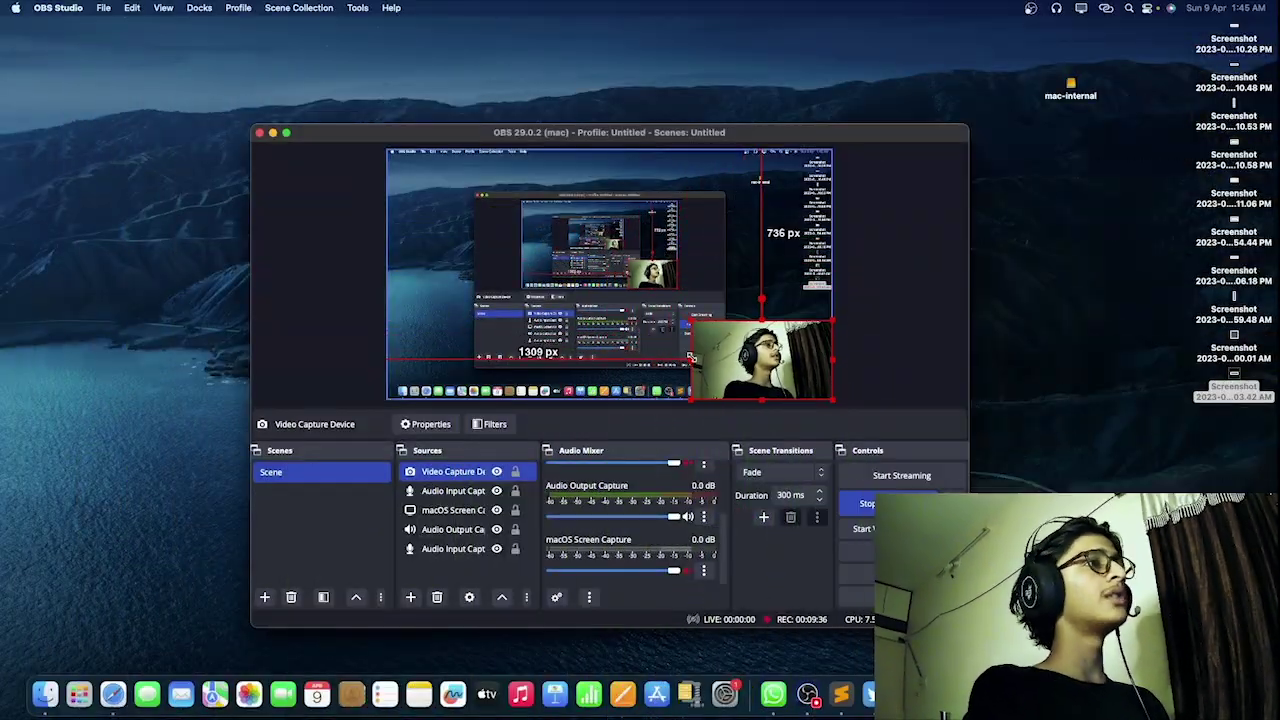
left_click_drag(690, 357, 738, 370)
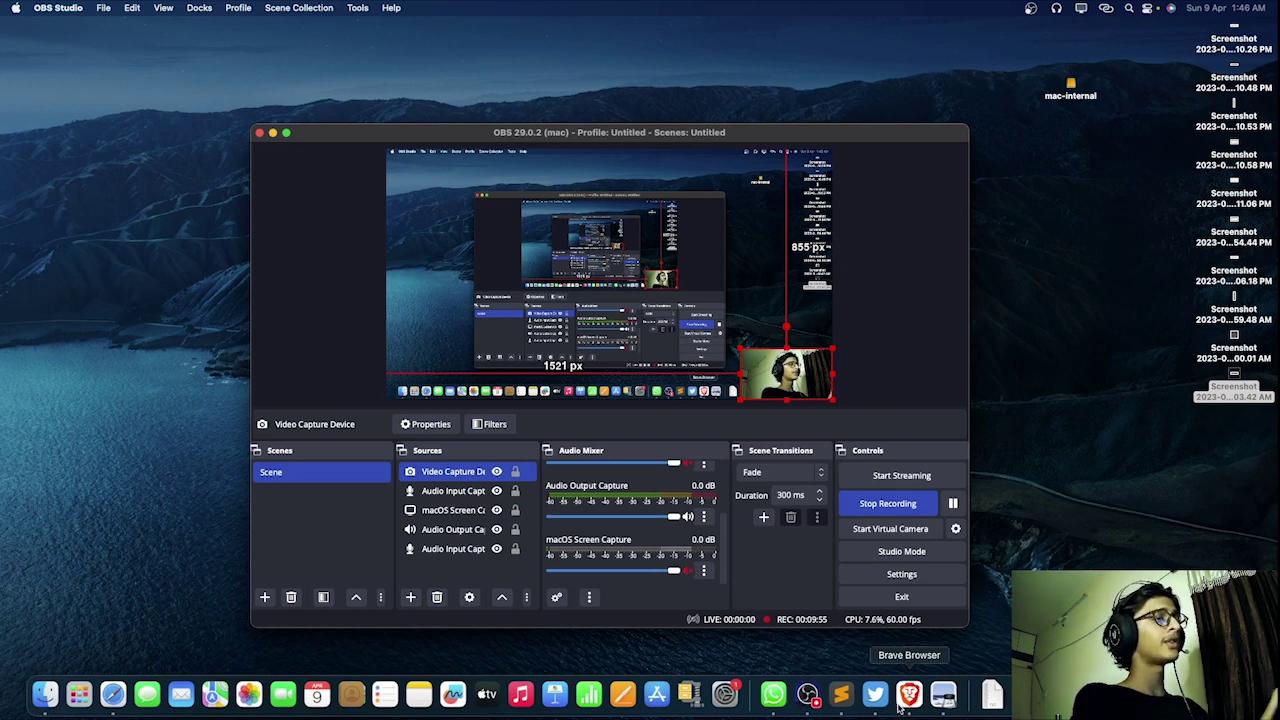
Step: Show the Bug Hunters report in Brave, highlighting its title and the $0 reward
left_click(905, 697)
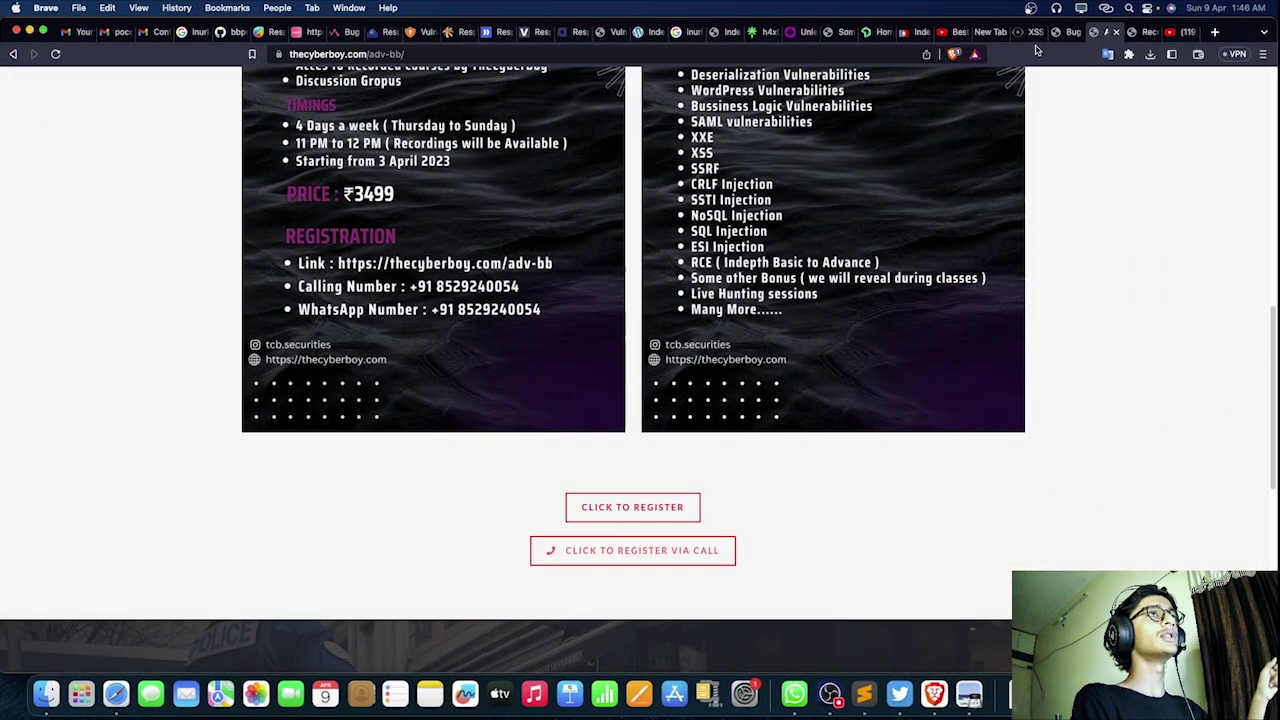
left_click(1028, 31)
left_click_drag(206, 214, 520, 222)
left_click(477, 300)
scroll(477, 300, "down", 5)
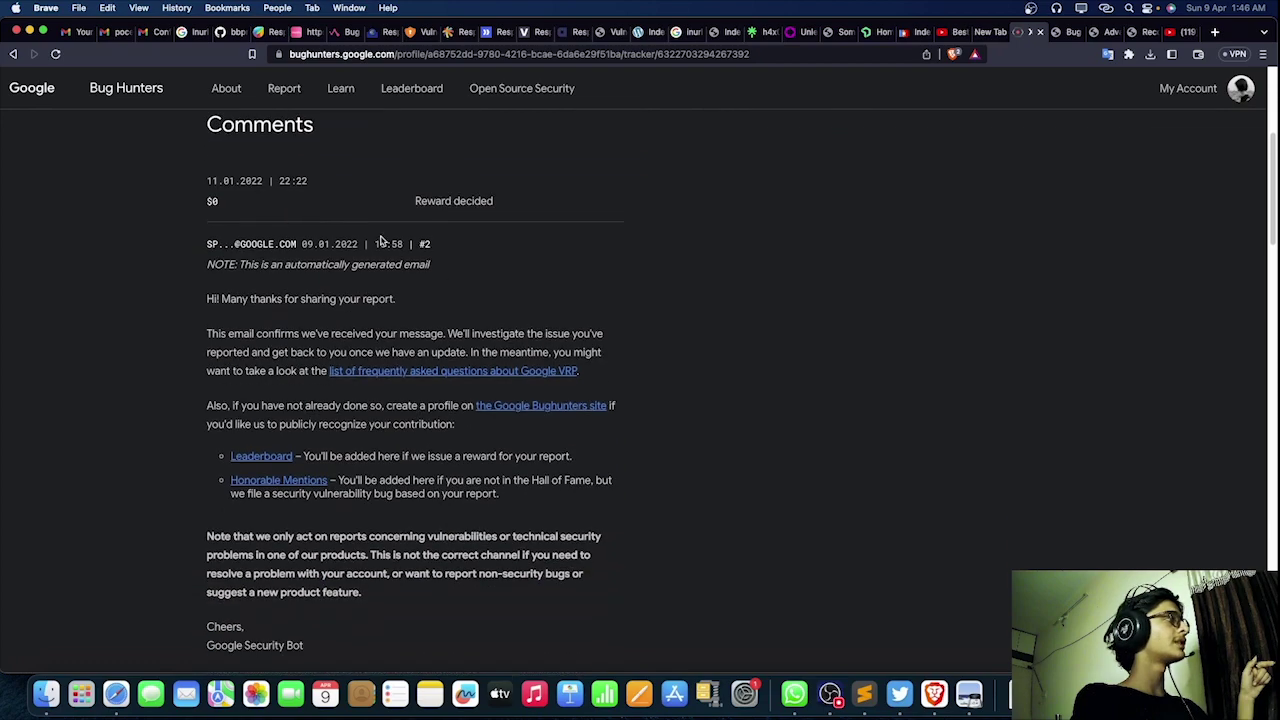
left_click_drag(246, 203, 182, 207)
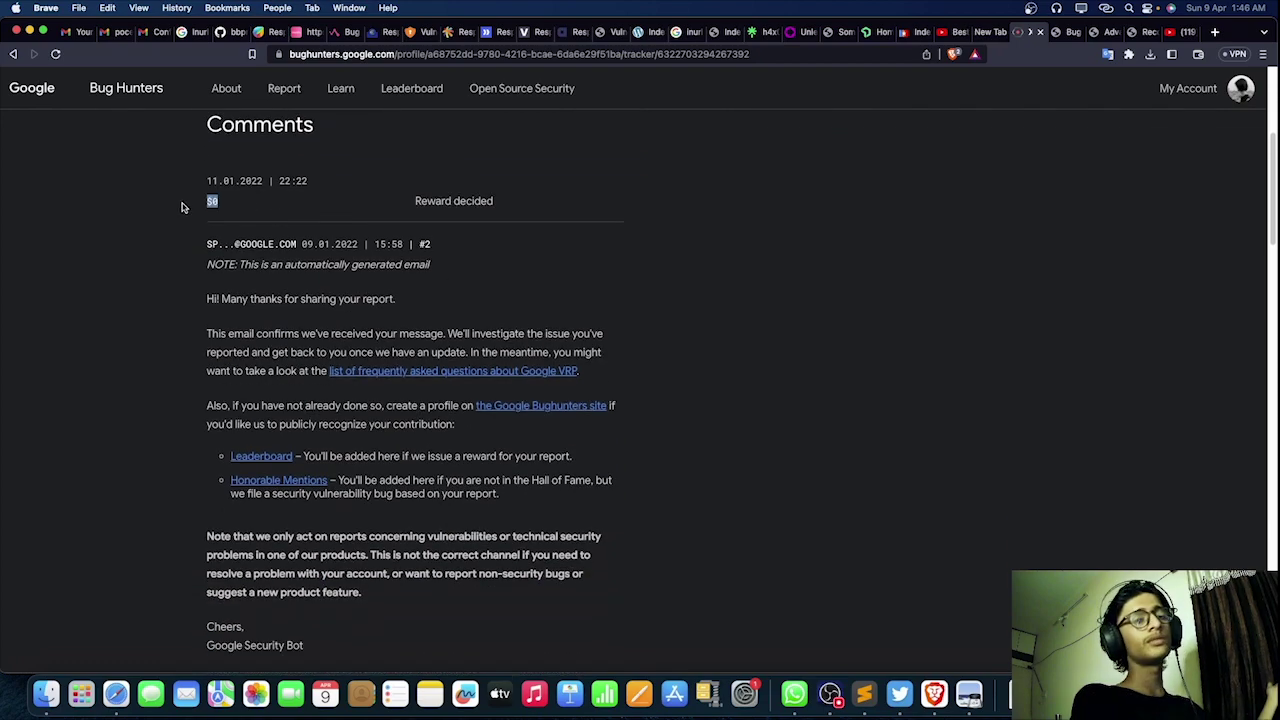
left_click(267, 199)
scroll(270, 230, "down", 4)
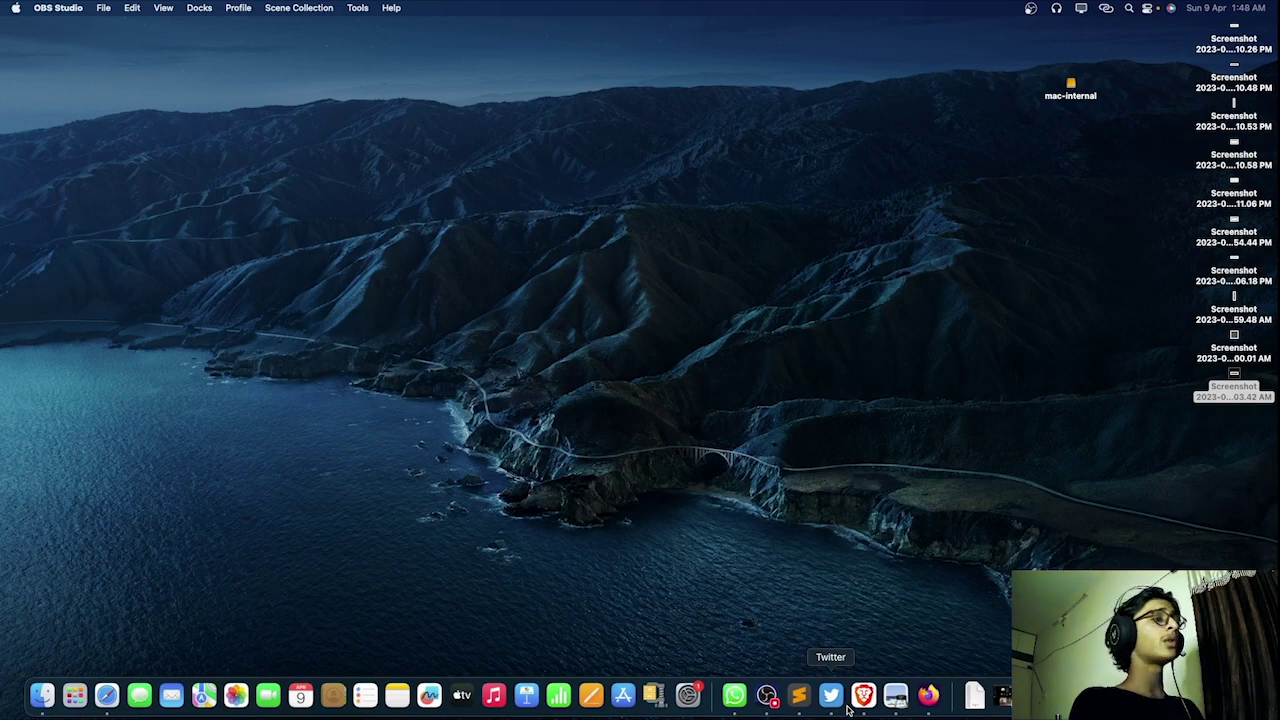
Step: Scroll back to the report title and highlight the domain mitre.siemplify.co
left_click(863, 696)
scroll(476, 436, "up", 5)
scroll(476, 436, "down", 5)
scroll(476, 436, "up", 5)
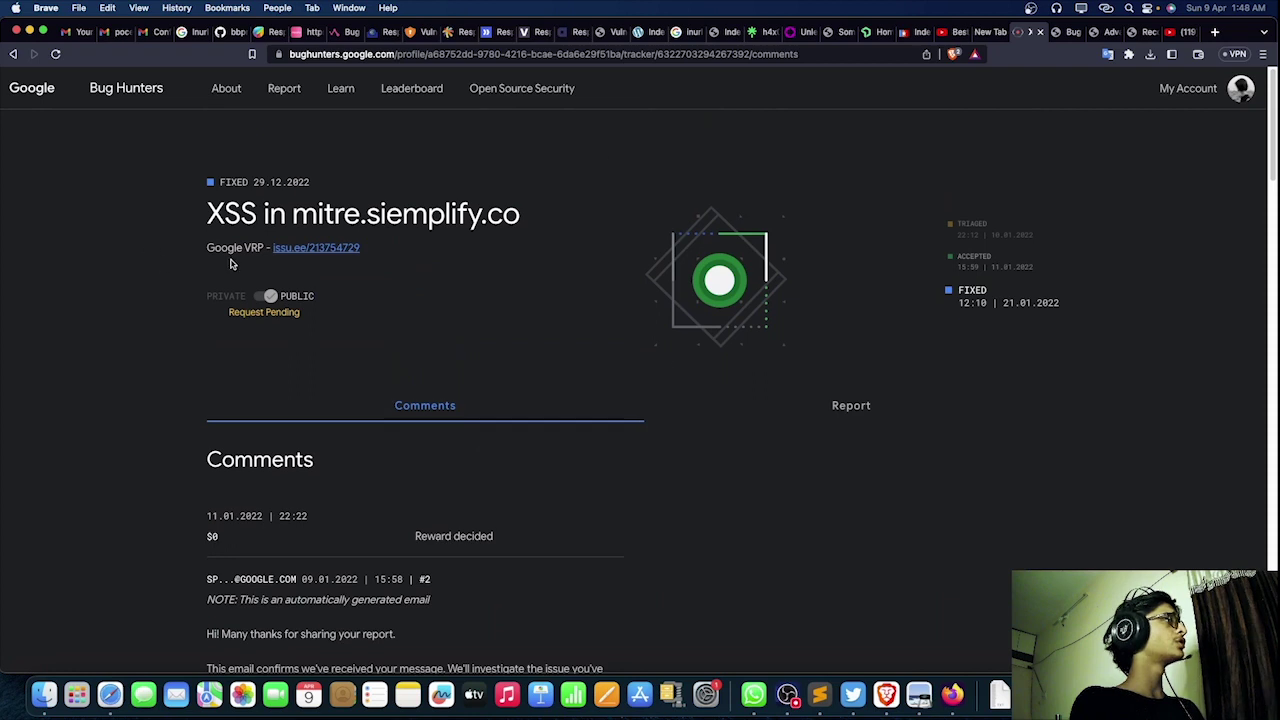
left_click_drag(198, 220, 322, 215)
left_click(576, 229)
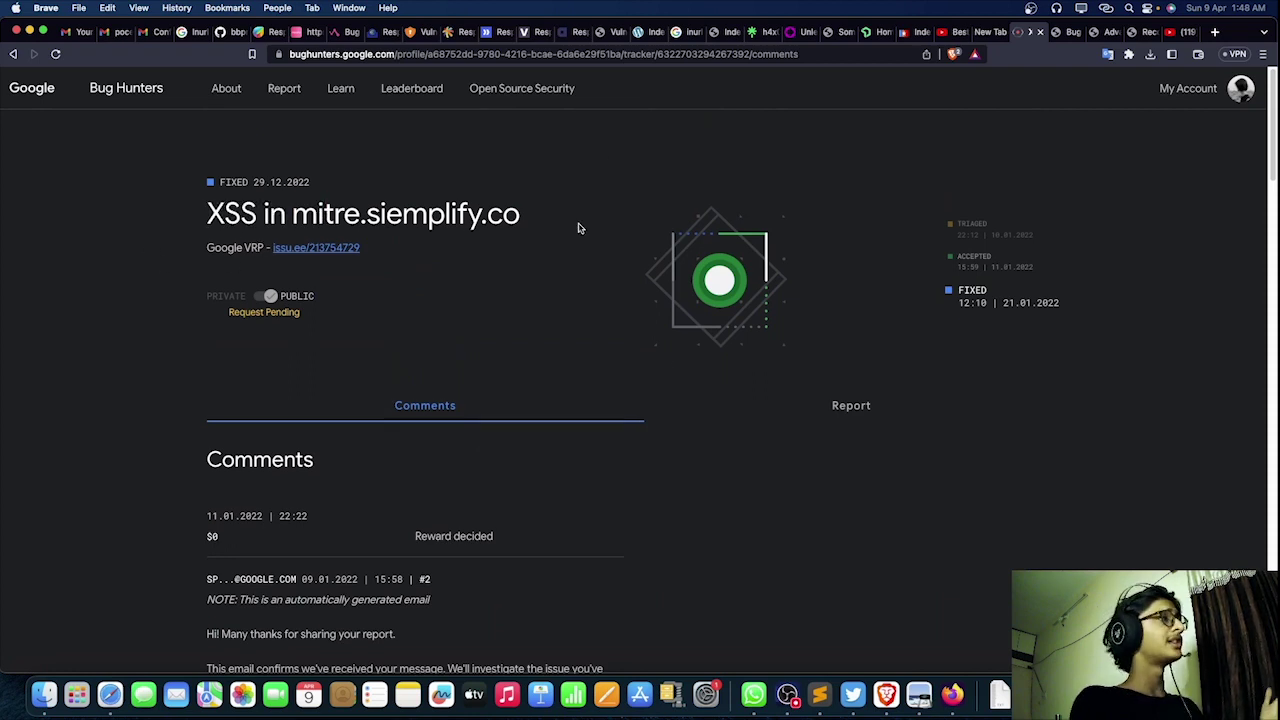
left_click_drag(551, 214, 520, 234)
left_click(297, 218)
left_click(520, 234)
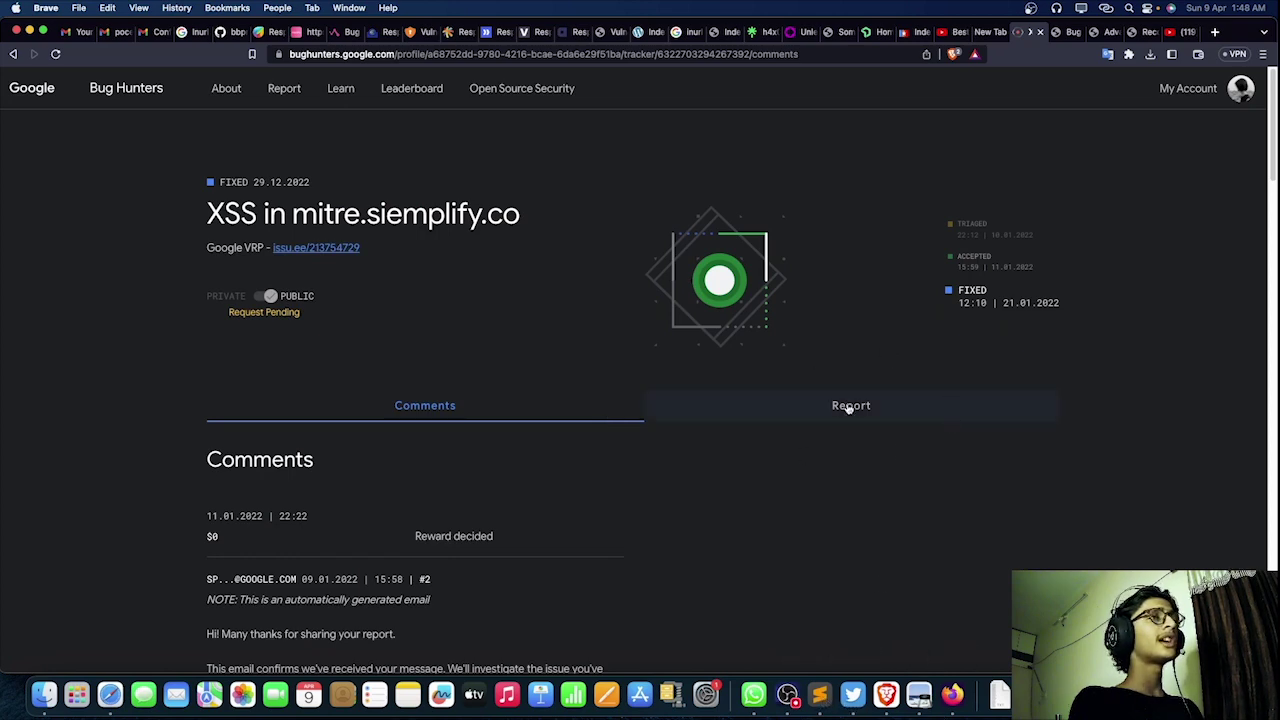
Step: Highlight the XSS and HTML injection definitions at the top of the notes
left_click(830, 694)
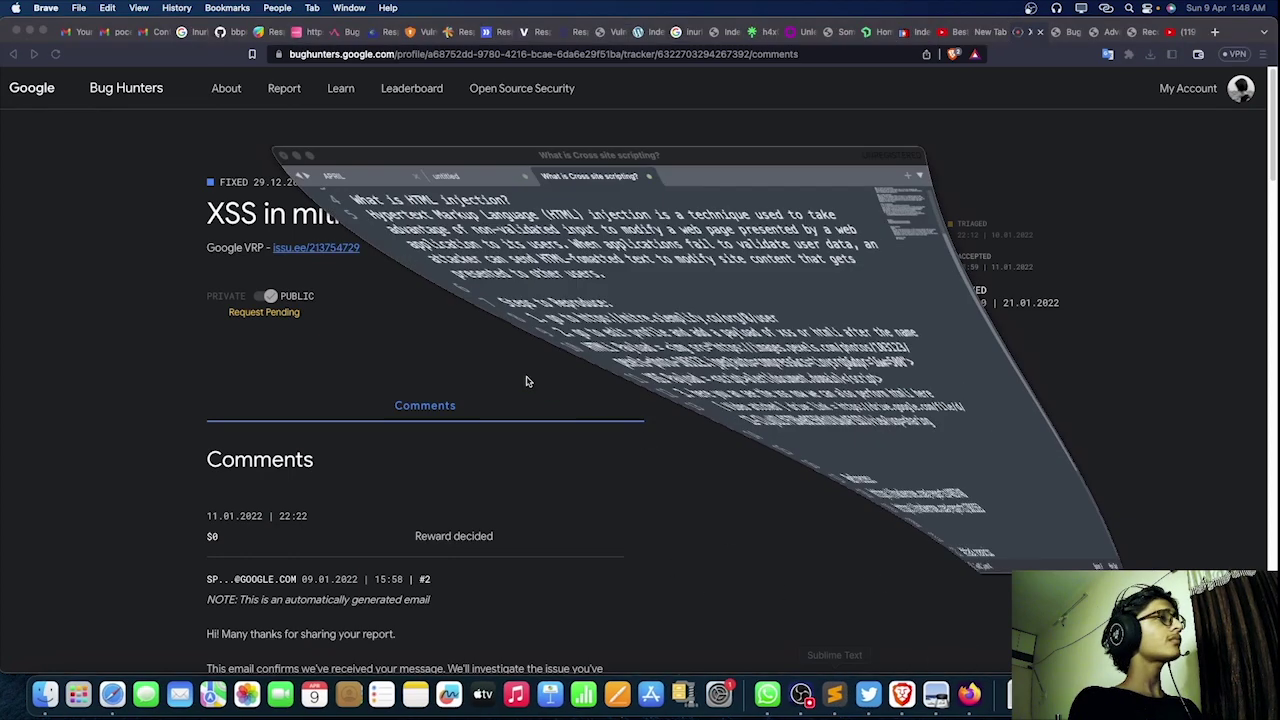
scroll(511, 372, "up", 3)
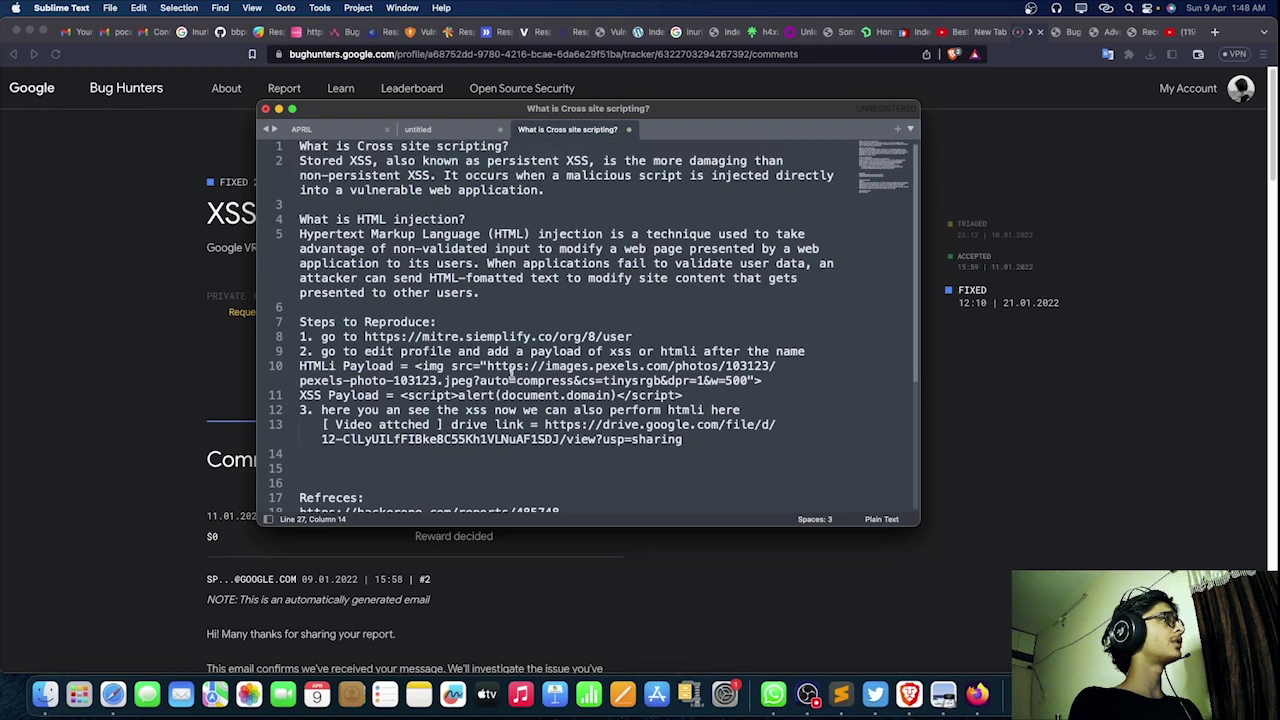
left_click(524, 148)
key("super+shift+Left")
left_click_drag(498, 220, 304, 221)
left_click_drag(484, 295, 290, 145)
left_click(436, 323)
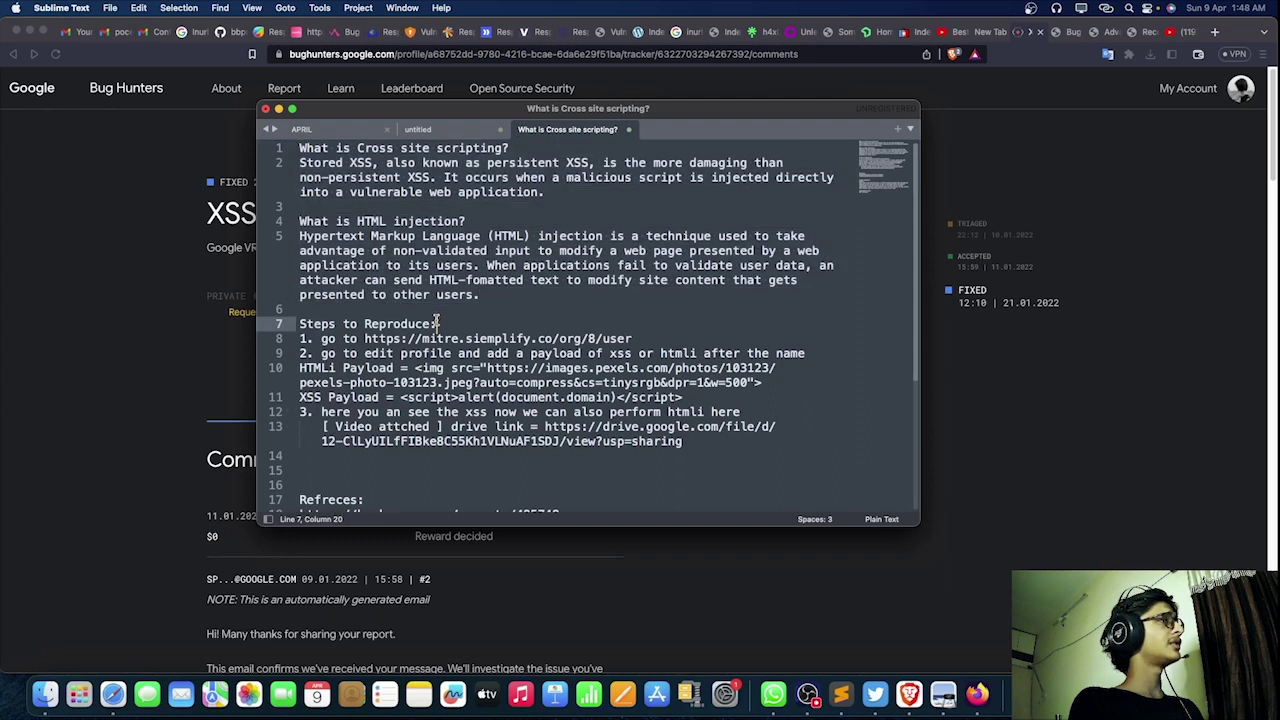
Step: Highlight the Steps to Reproduce lines, including the URL, profile edit and payloads
left_click(438, 324)
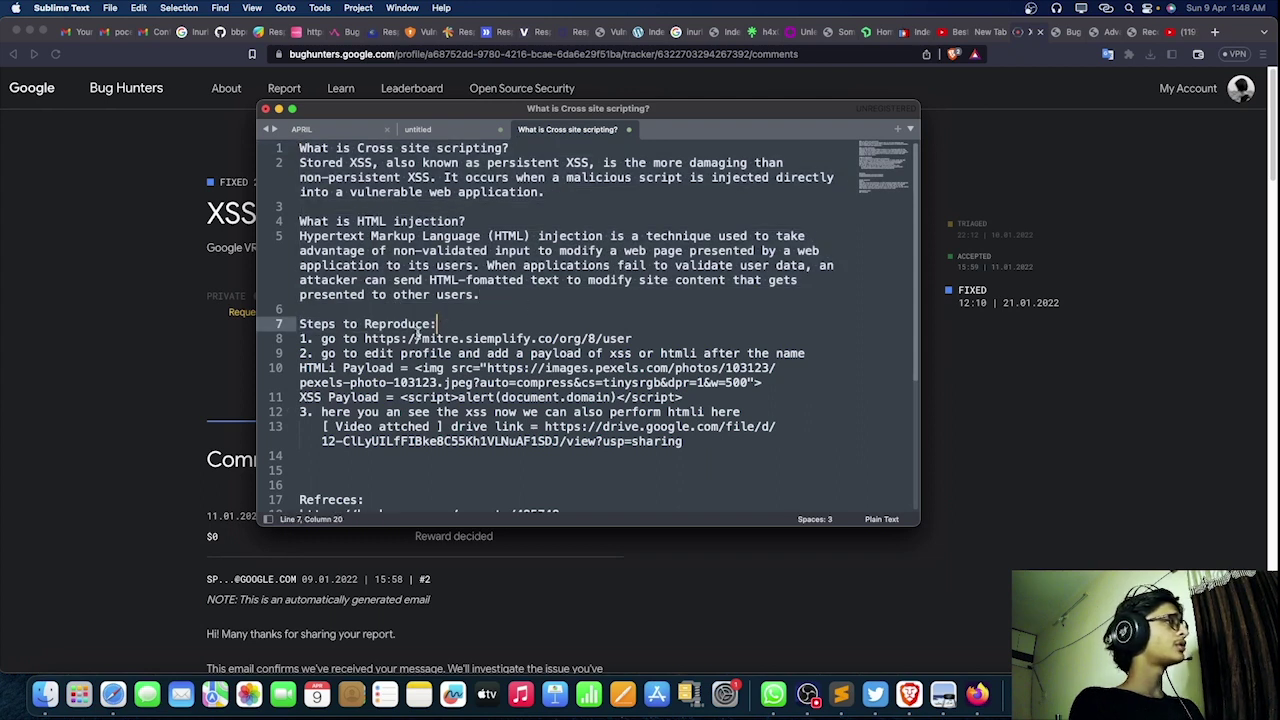
left_click_drag(320, 338, 668, 340)
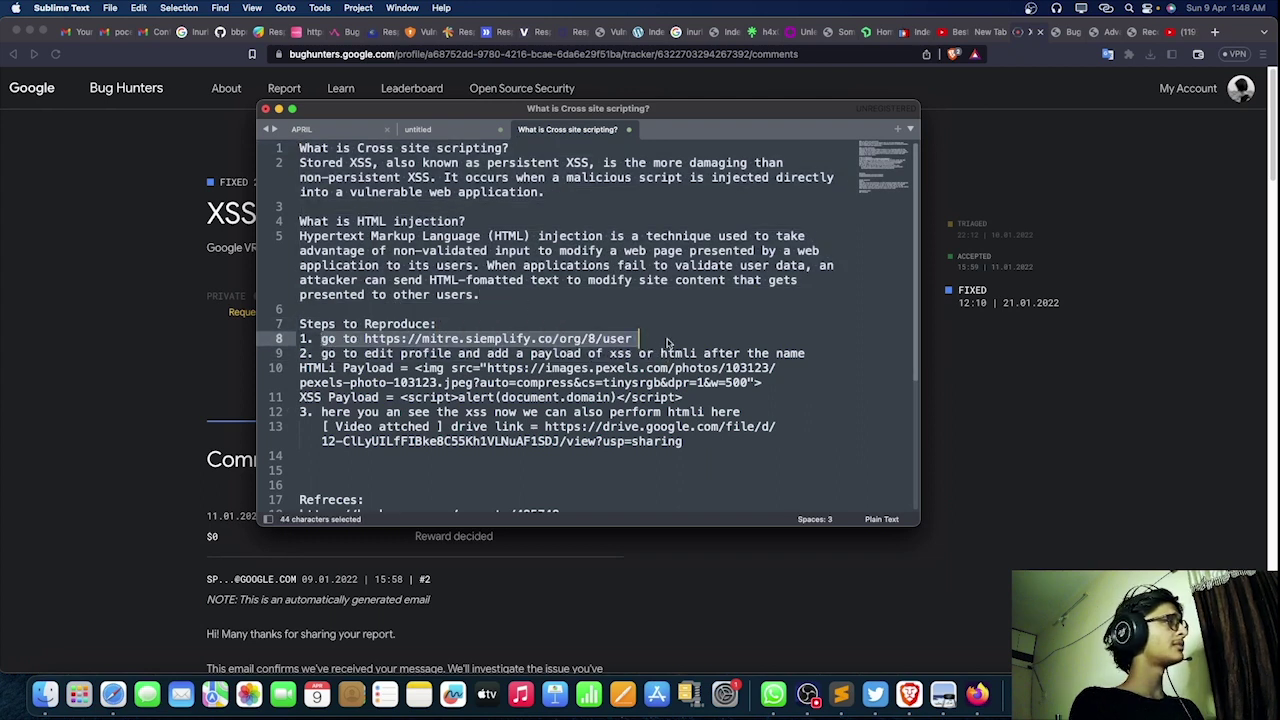
left_click_drag(366, 356, 776, 355)
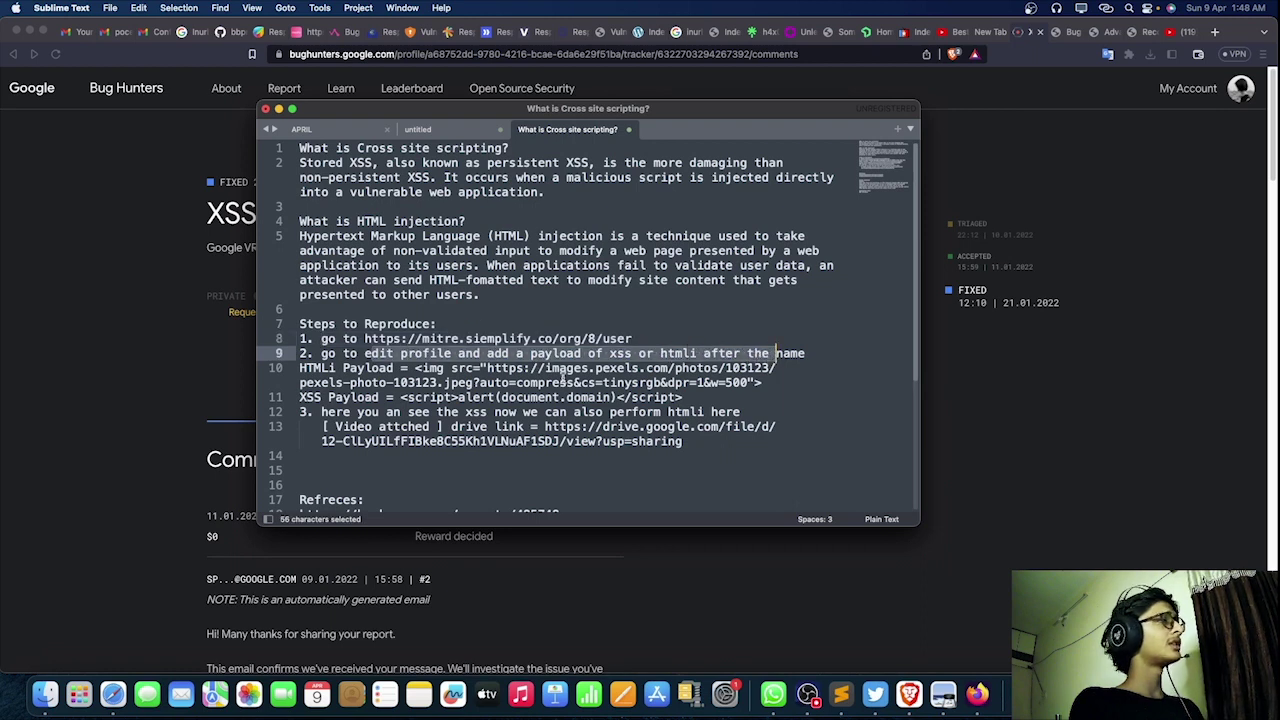
left_click(450, 368)
left_click_drag(405, 367, 722, 397)
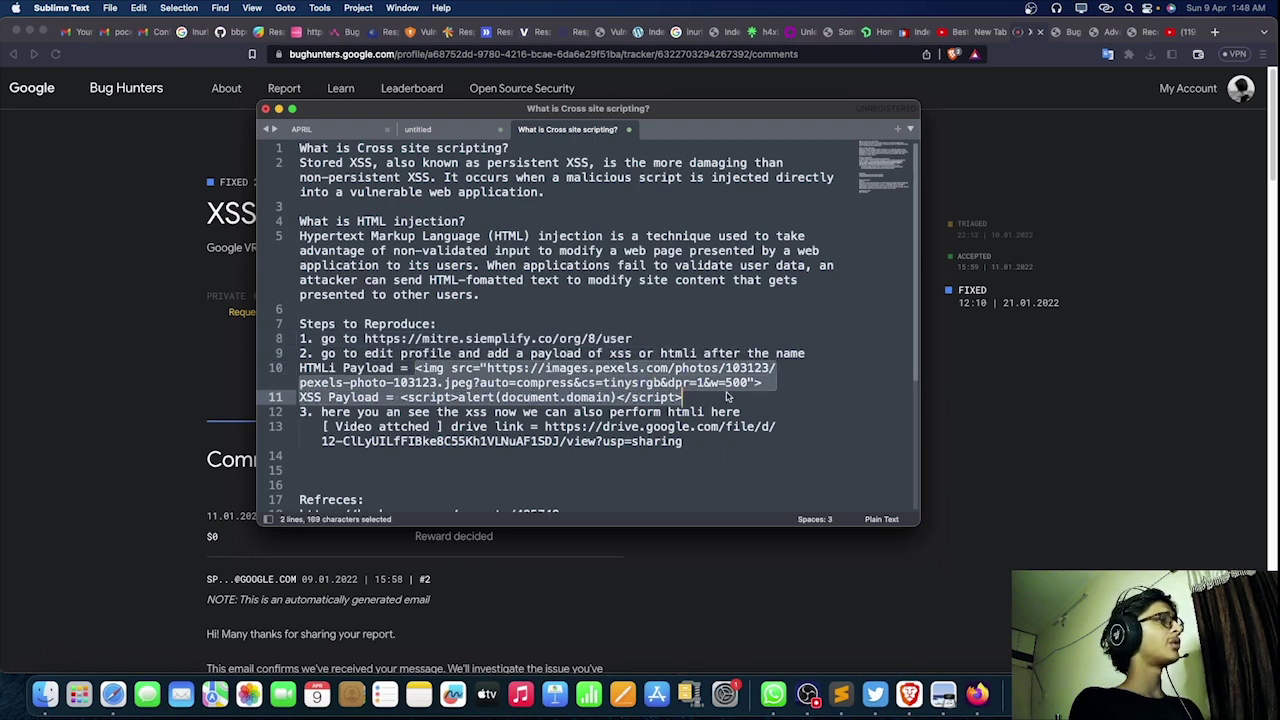
left_click(722, 397)
Step: Copy the Google Drive video link from the notes and open a new Brave tab
left_click_drag(545, 426, 682, 441)
key("super+c")
right_click(682, 441)
left_click(700, 504)
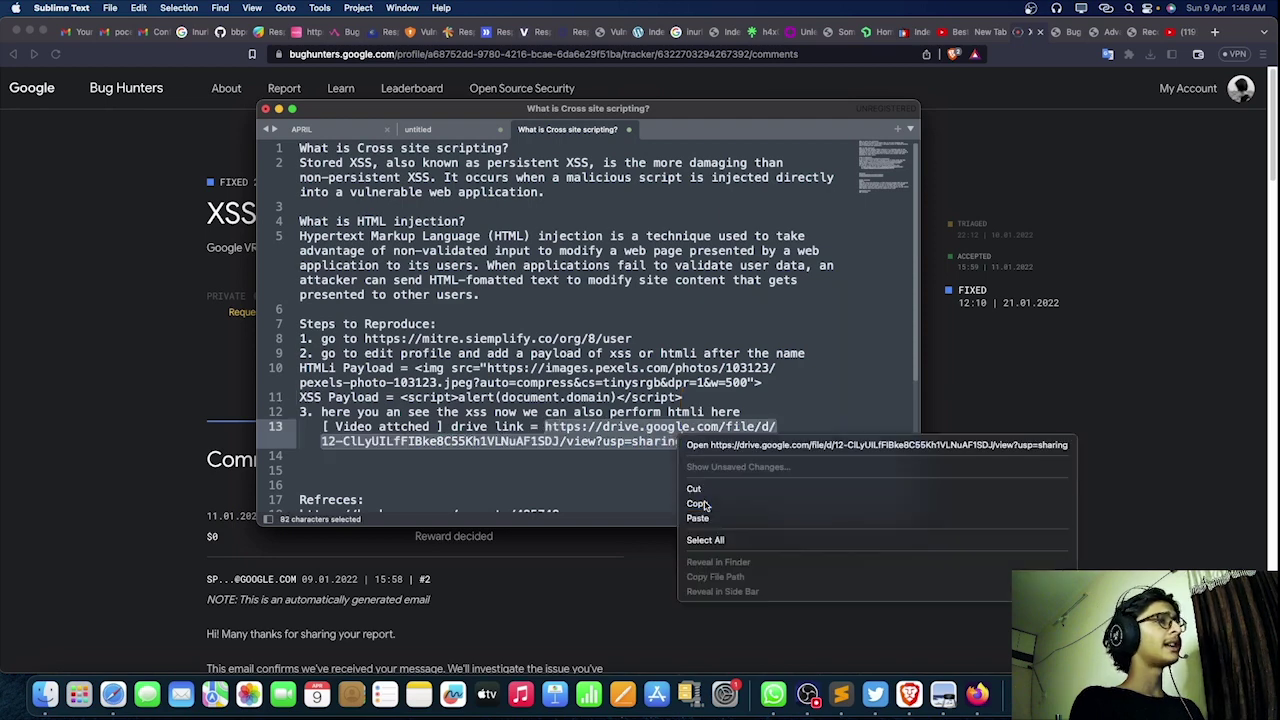
left_click(1212, 32)
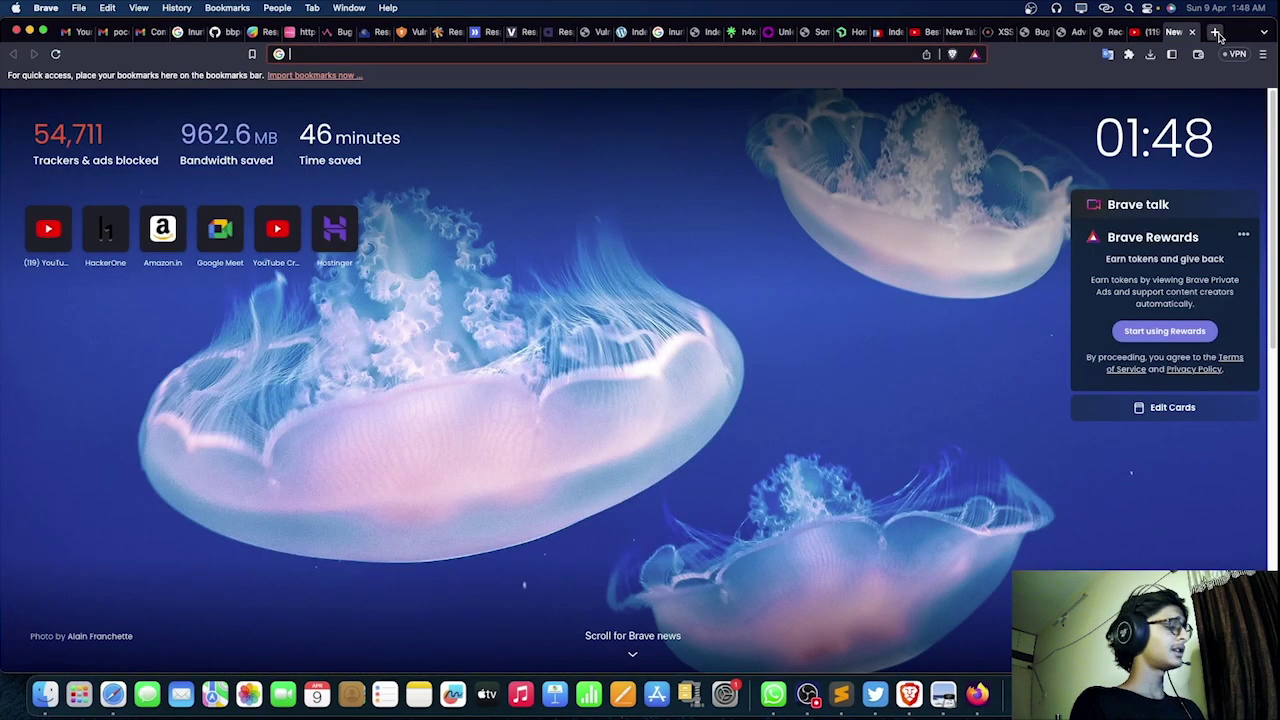
Step: Load the pasted Drive link and start downloading google_xsss5.mkv
key("super+v")
key("Return")
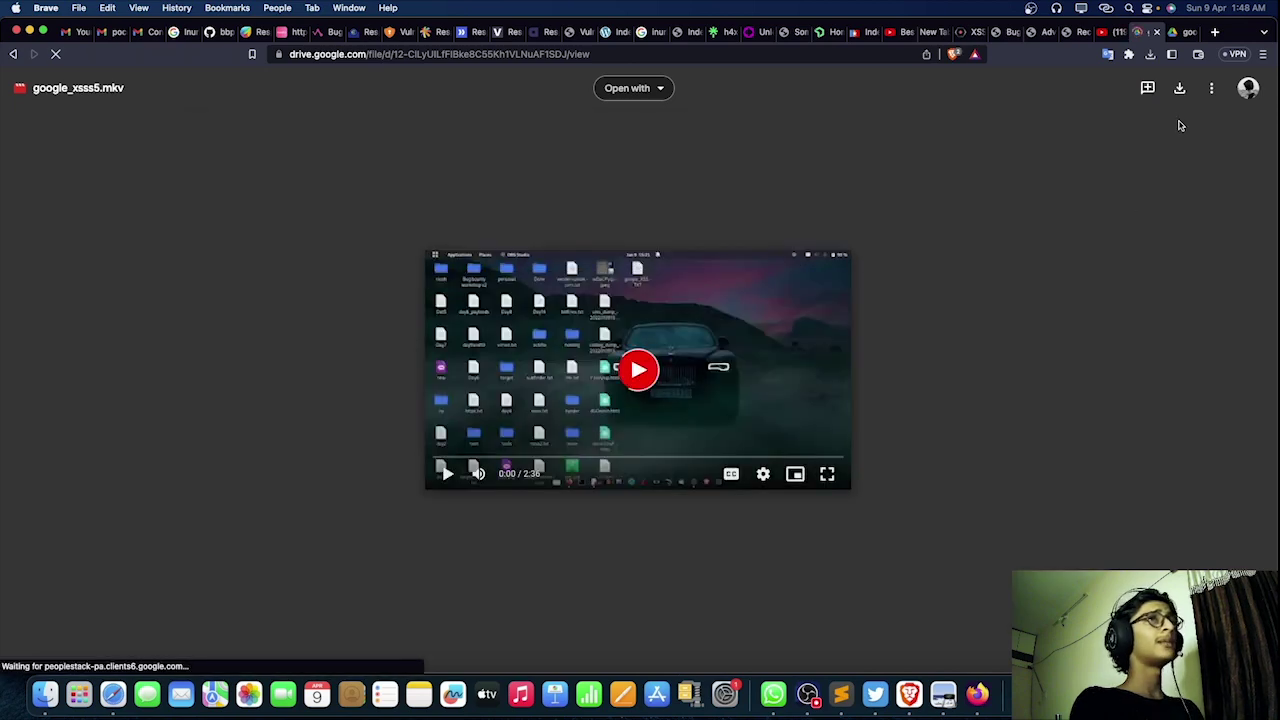
left_click(1179, 88)
left_click(1107, 34)
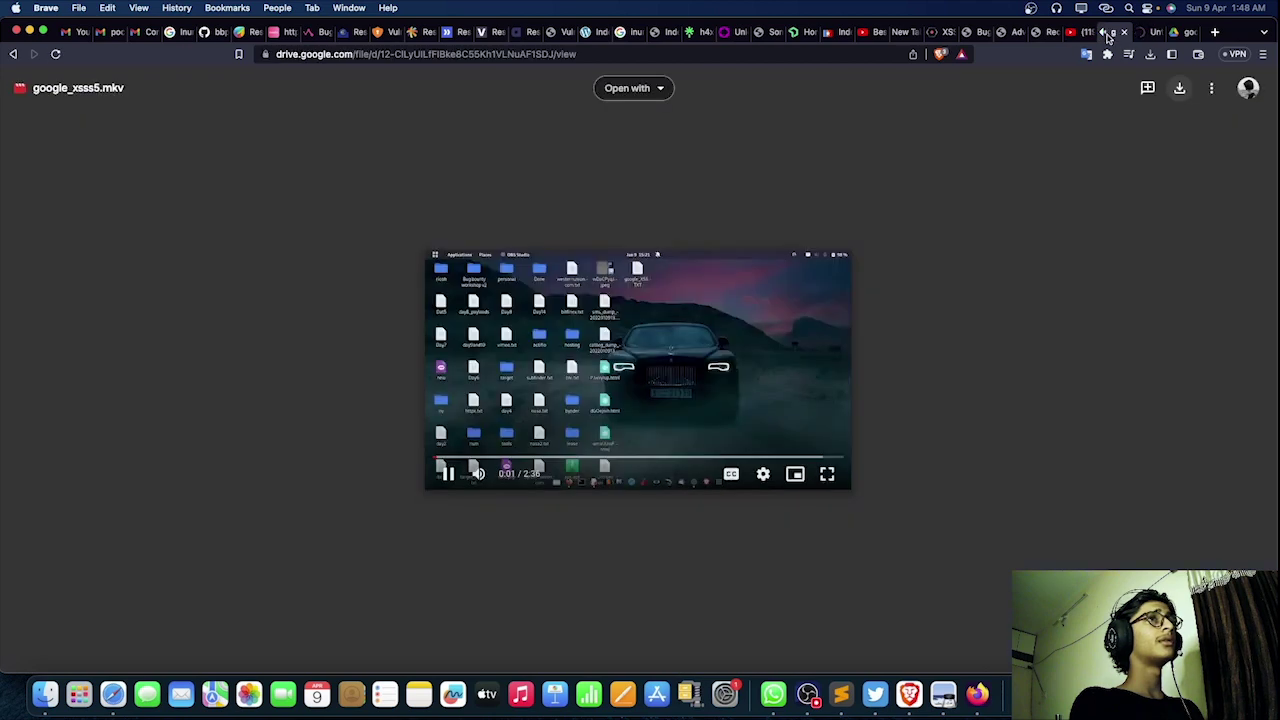
left_click(1107, 34)
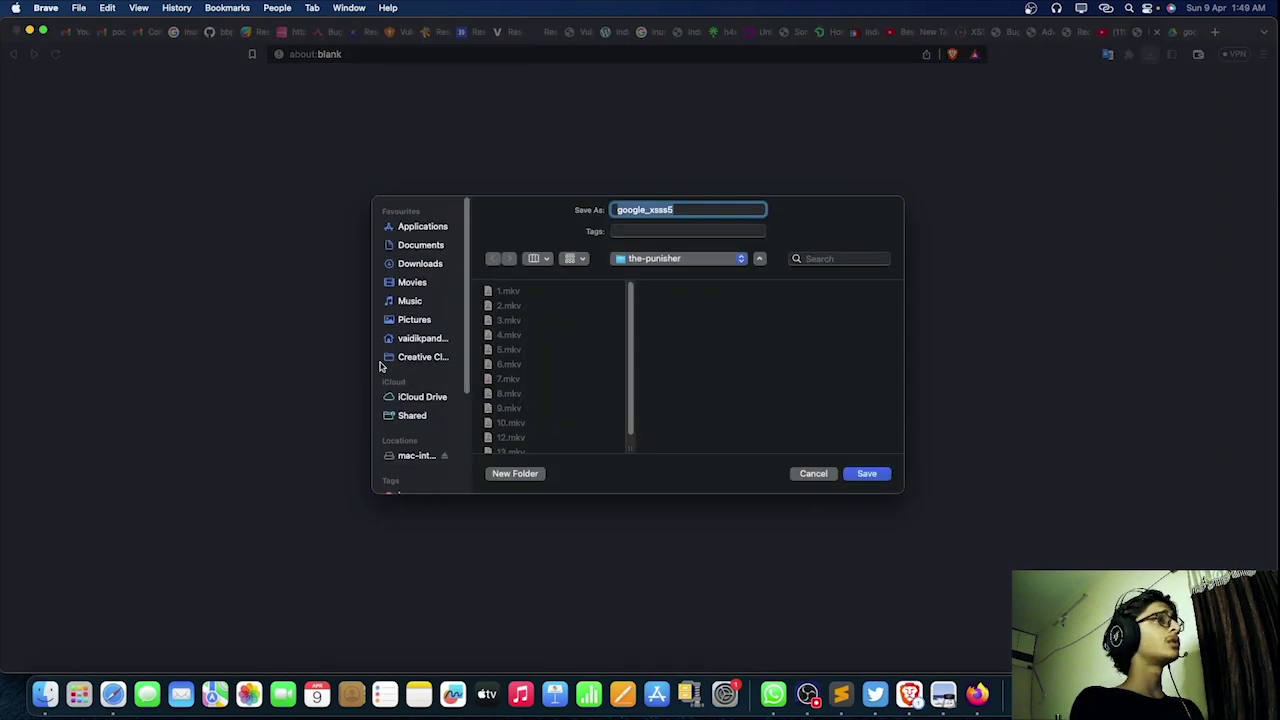
Step: Save the video to Pictures, then maximise it in VLC and pause playback
left_click(421, 285)
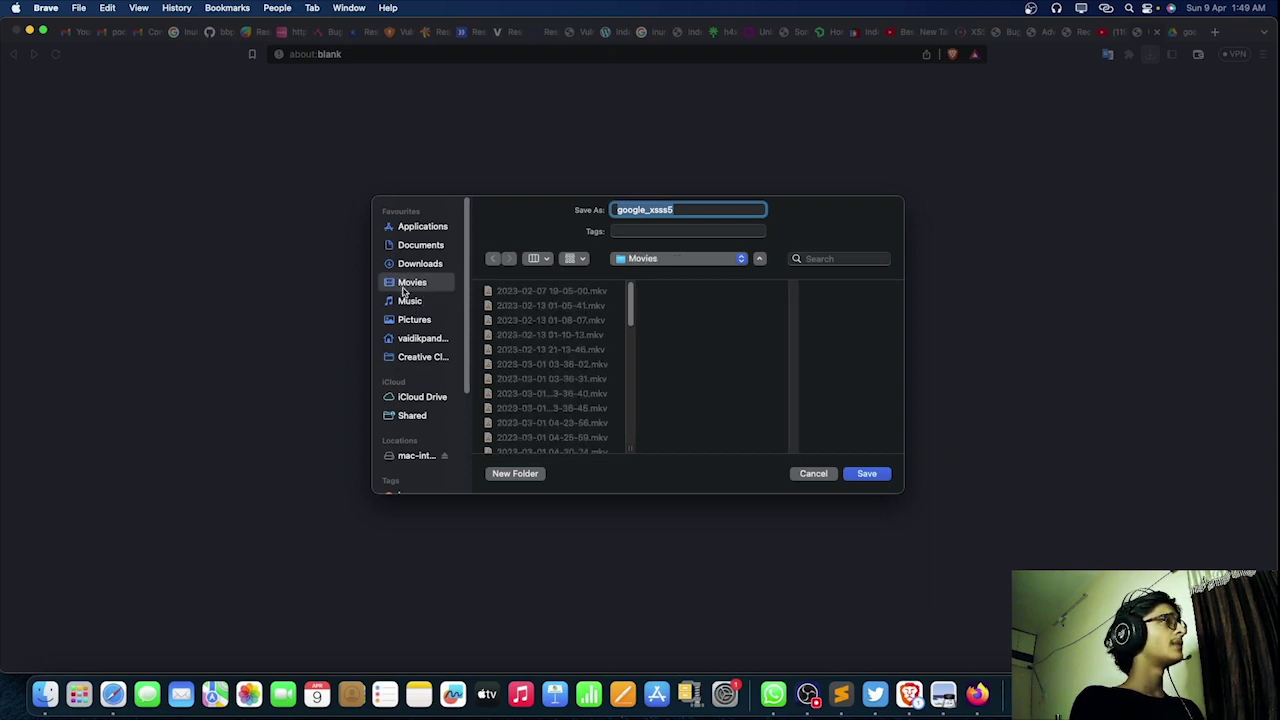
left_click(418, 318)
left_click(862, 477)
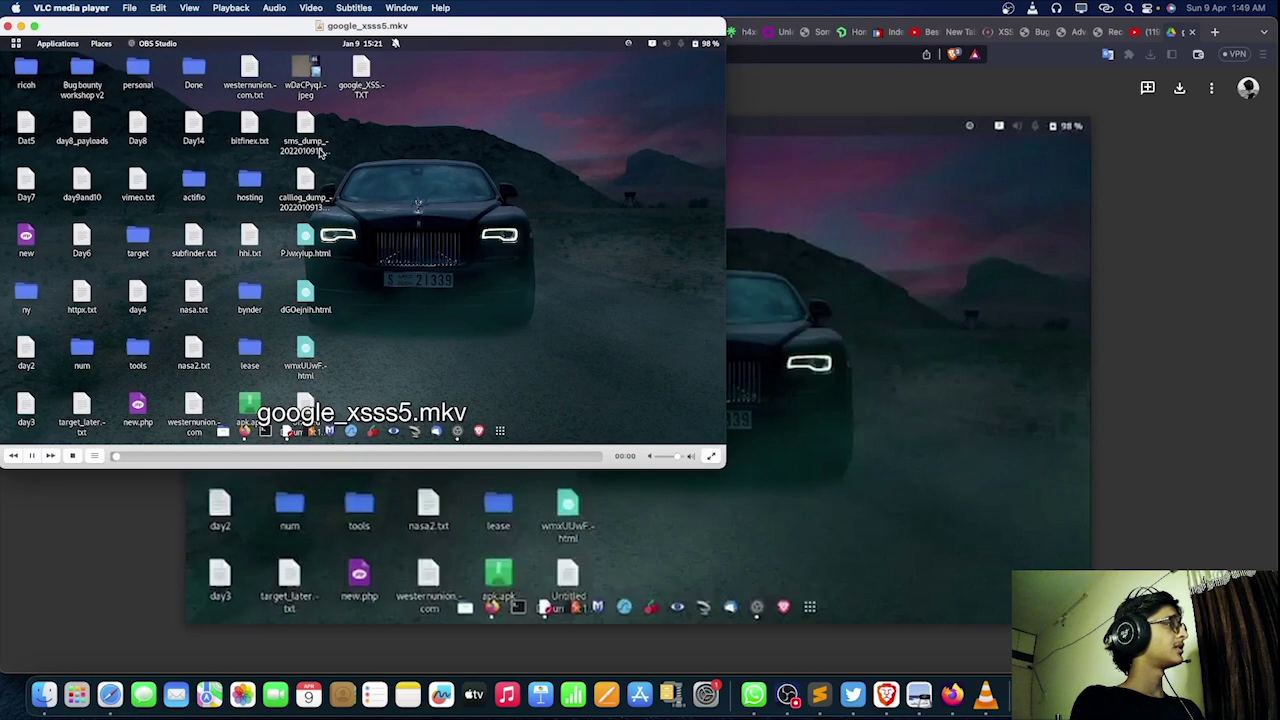
double_click(255, 28)
key("space")
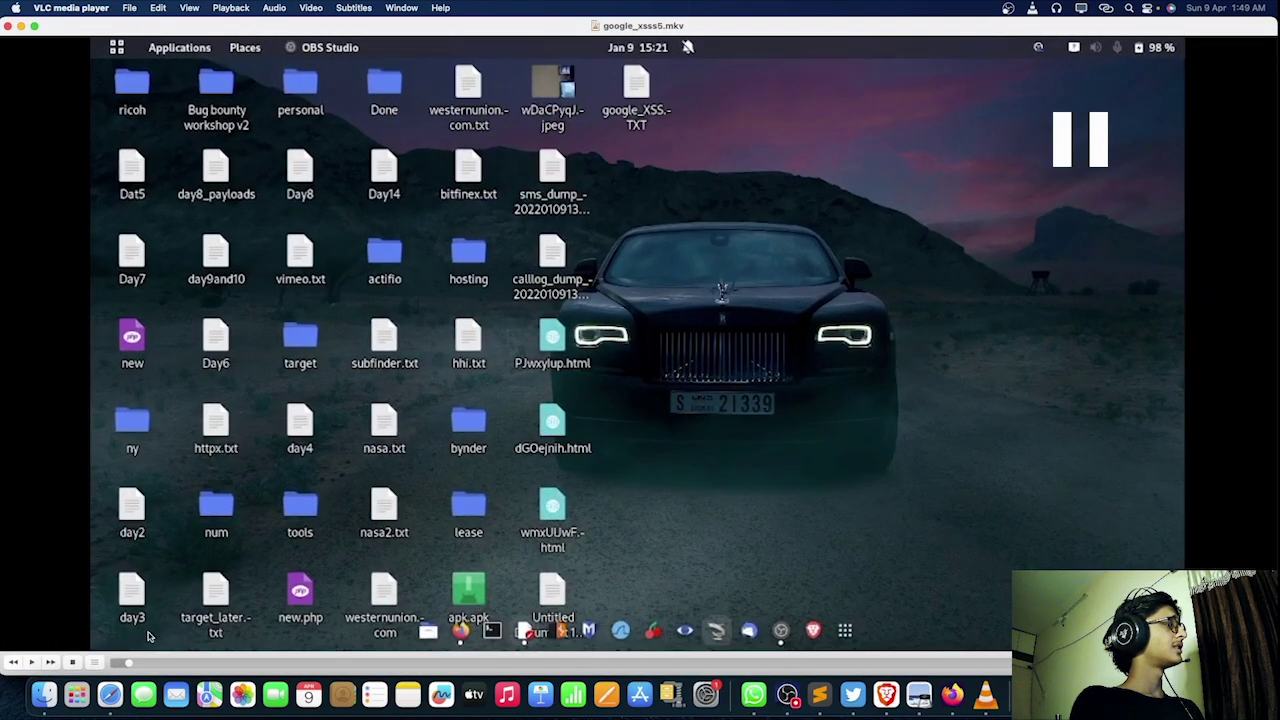
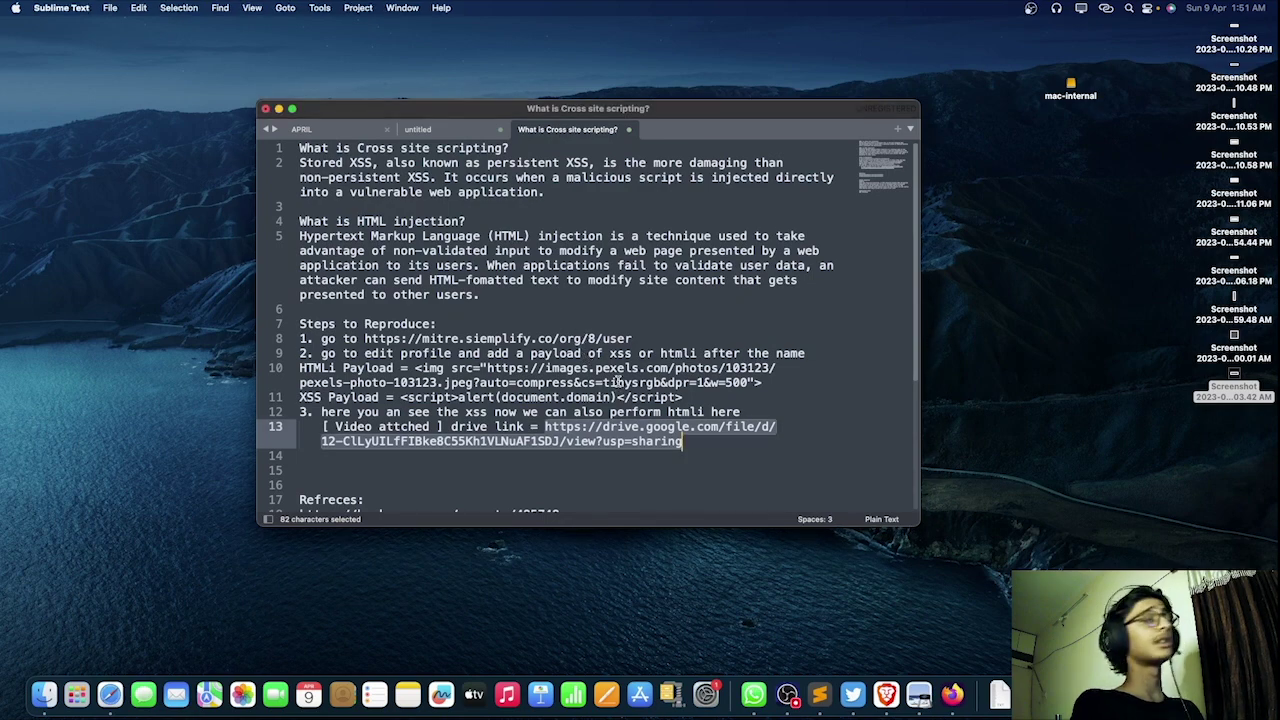
Step: Deselect the Drive link, scroll down the XSS report draft, and minimize Sublime Text
left_click(444, 353)
scroll(450, 400, "down", 4)
scroll(568, 422, "down", 2)
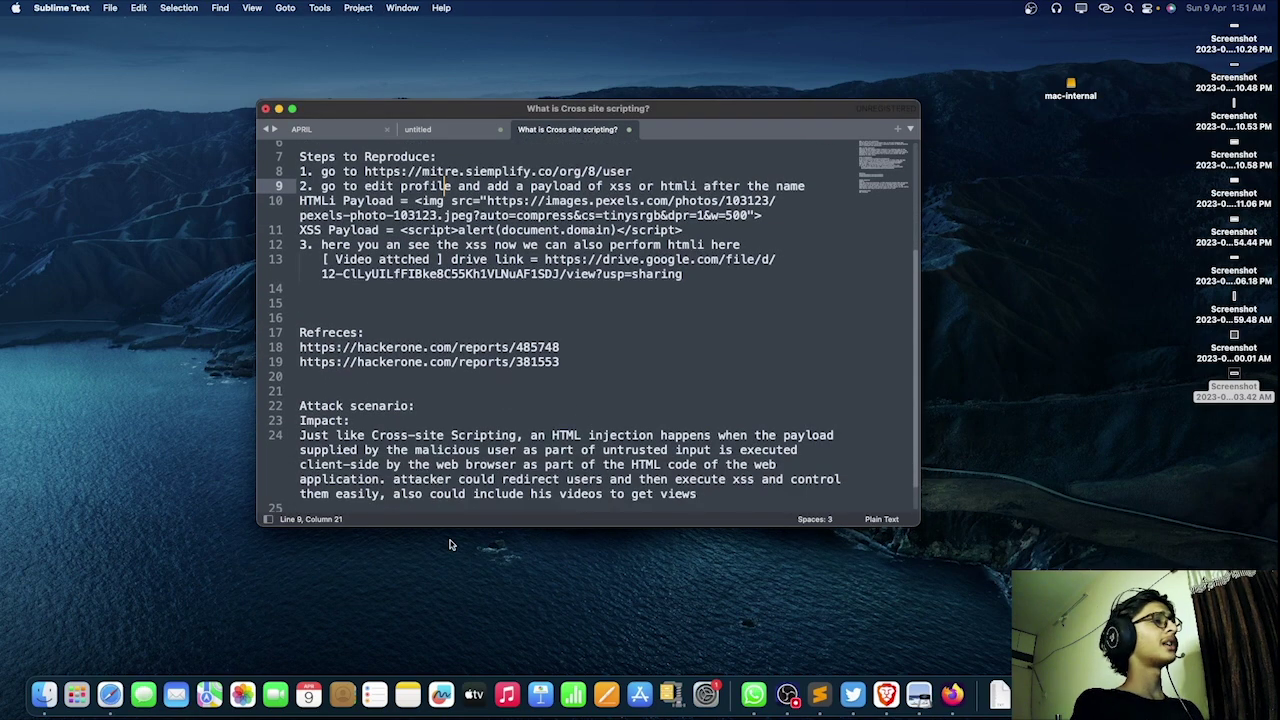
left_click(279, 110)
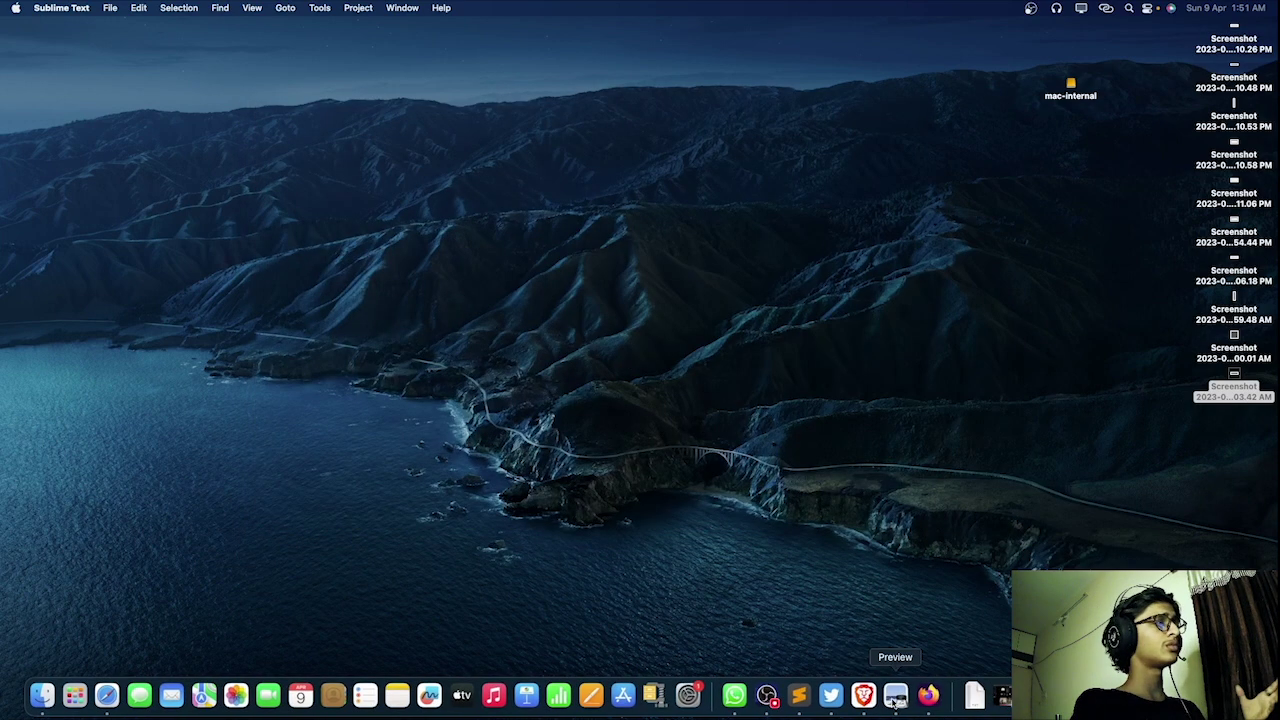
Step: Restore OBS and shrink the Video Capture Device webcam overlay in the preview
left_click(753, 700)
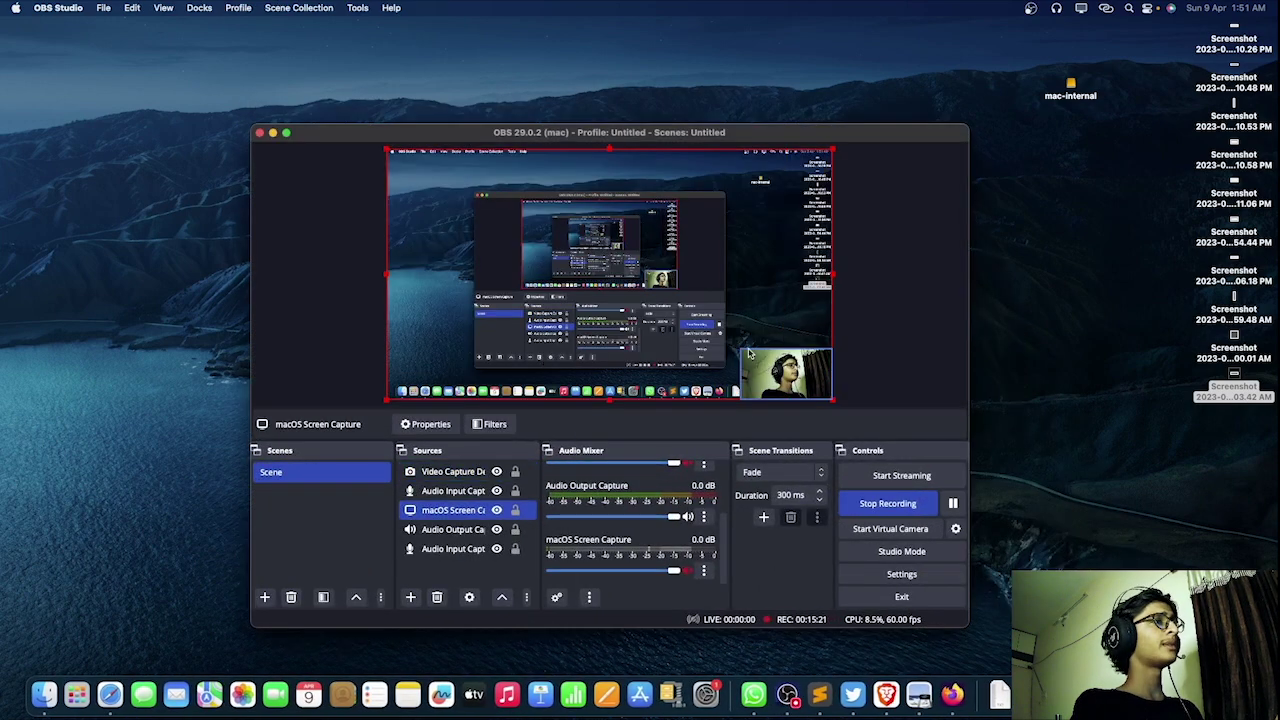
left_click(745, 369)
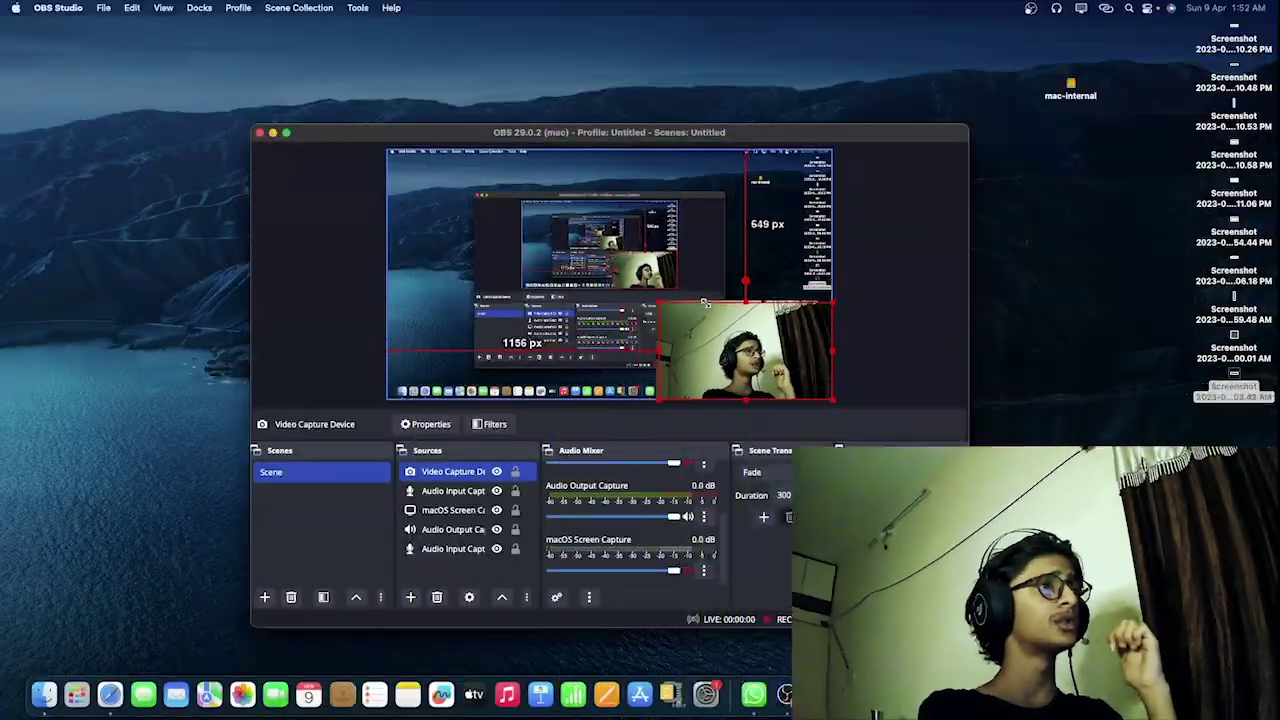
left_click_drag(704, 302, 746, 330)
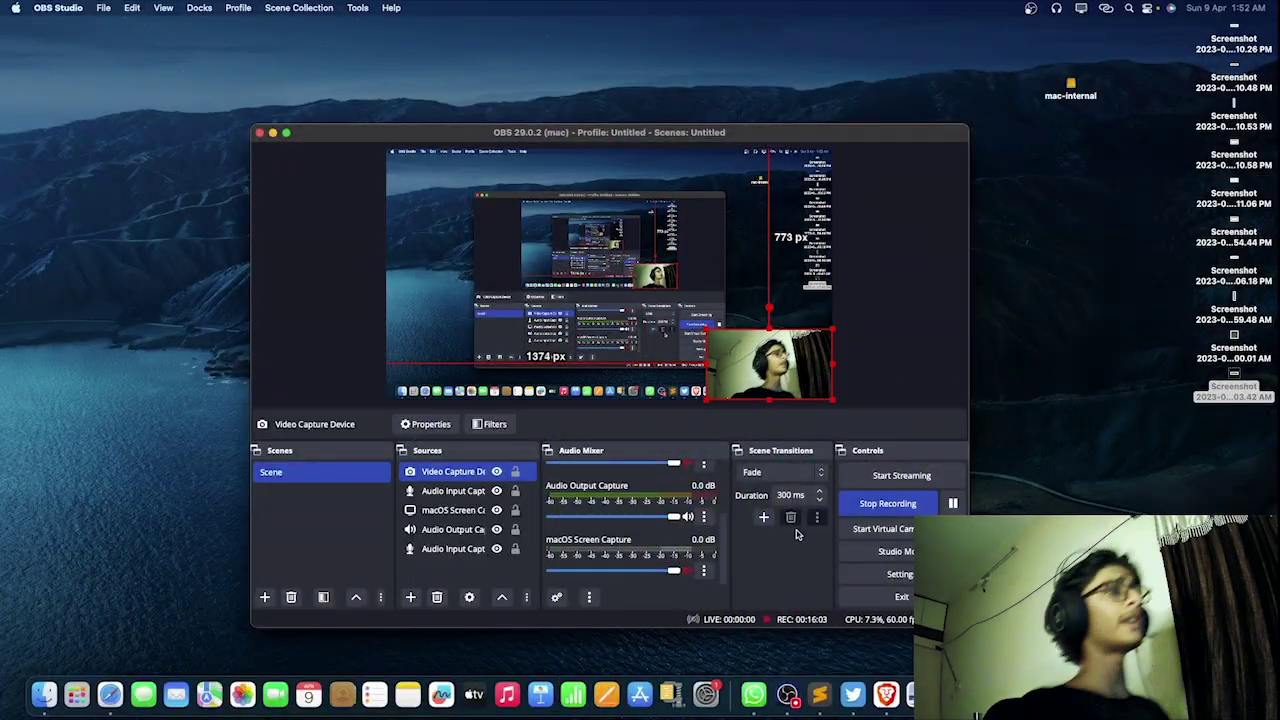
left_click(886, 694)
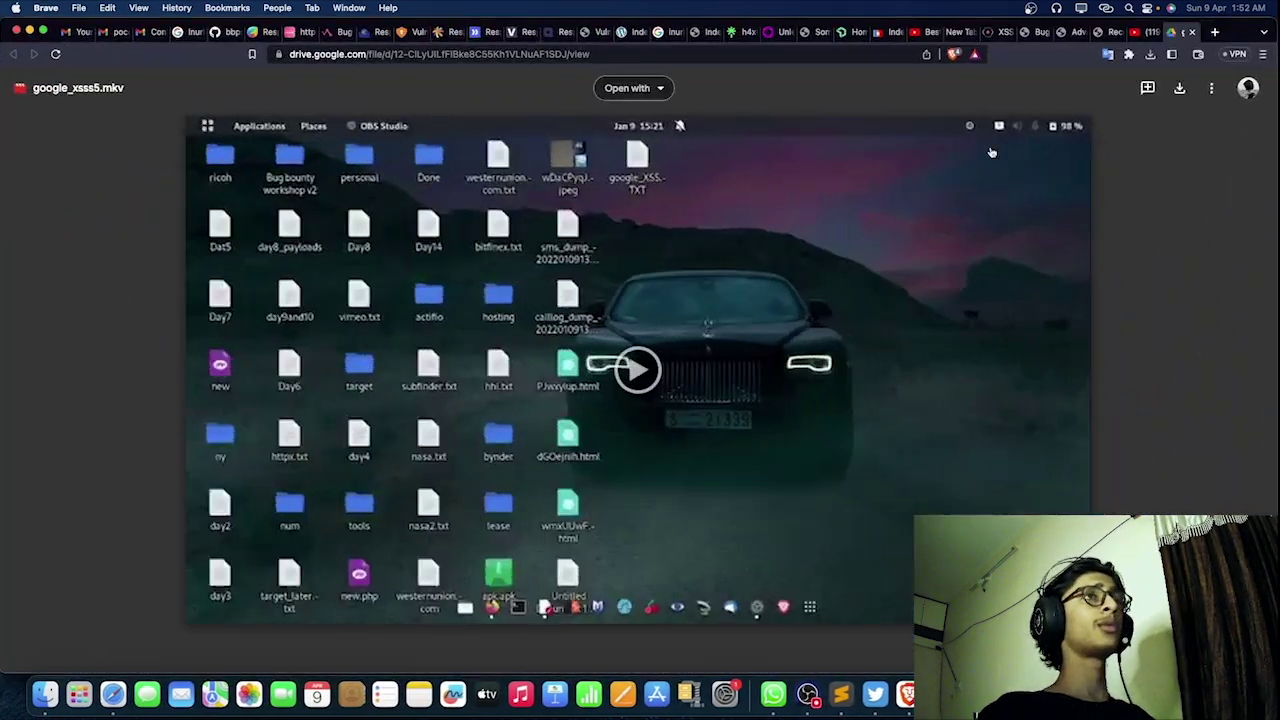
Step: Search 'google acquistion' and open Wikipedia's list of Alphabet acquisitions
left_click(790, 58)
key("super+a")
type("google acquistion")
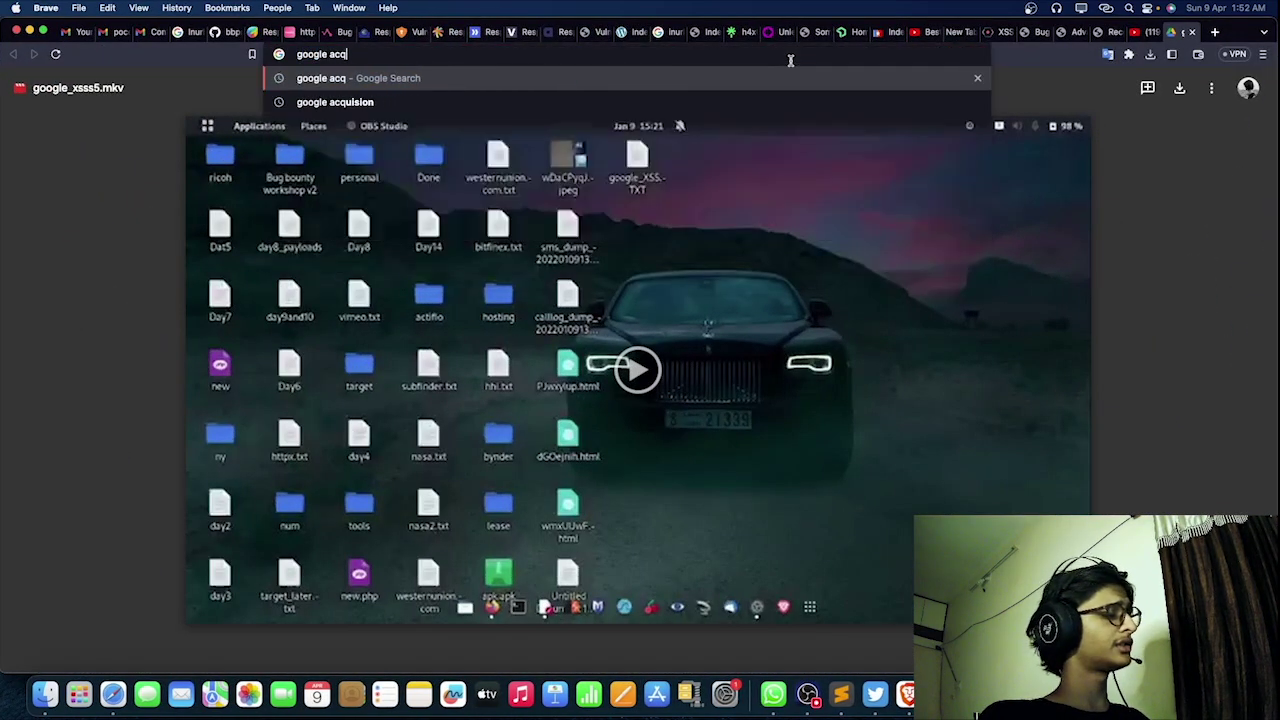
key("Return")
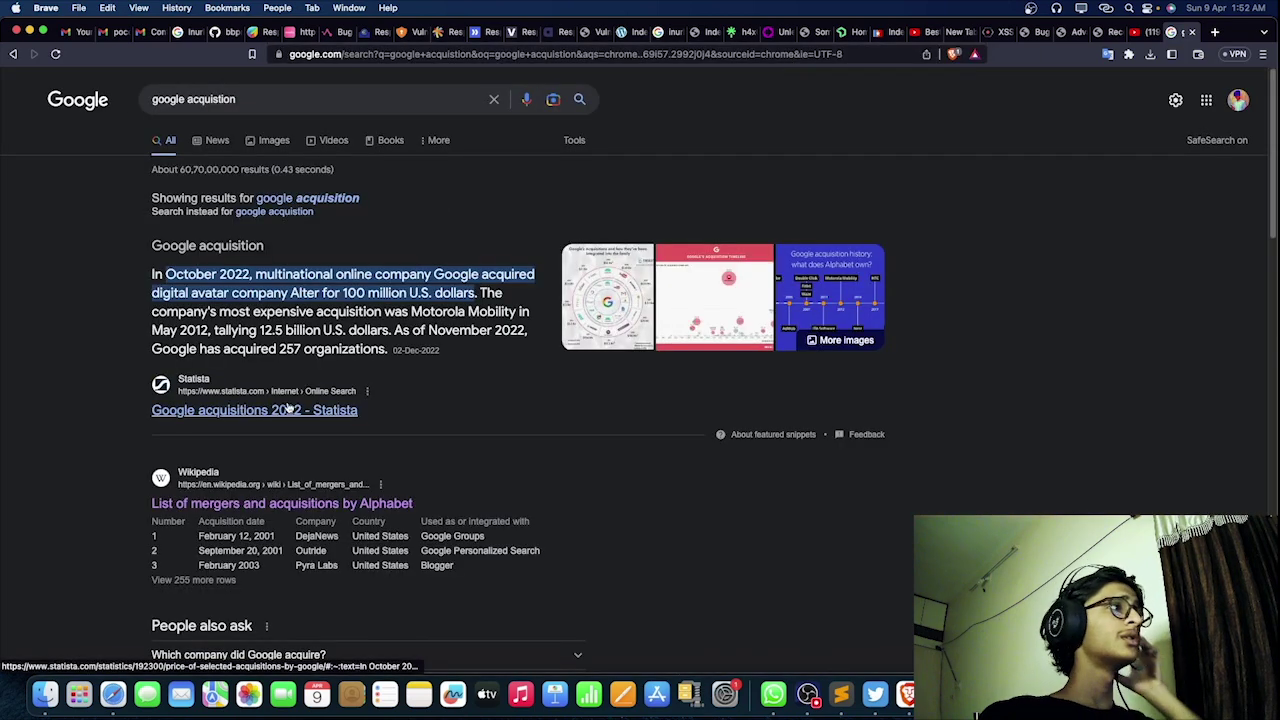
left_click(283, 505)
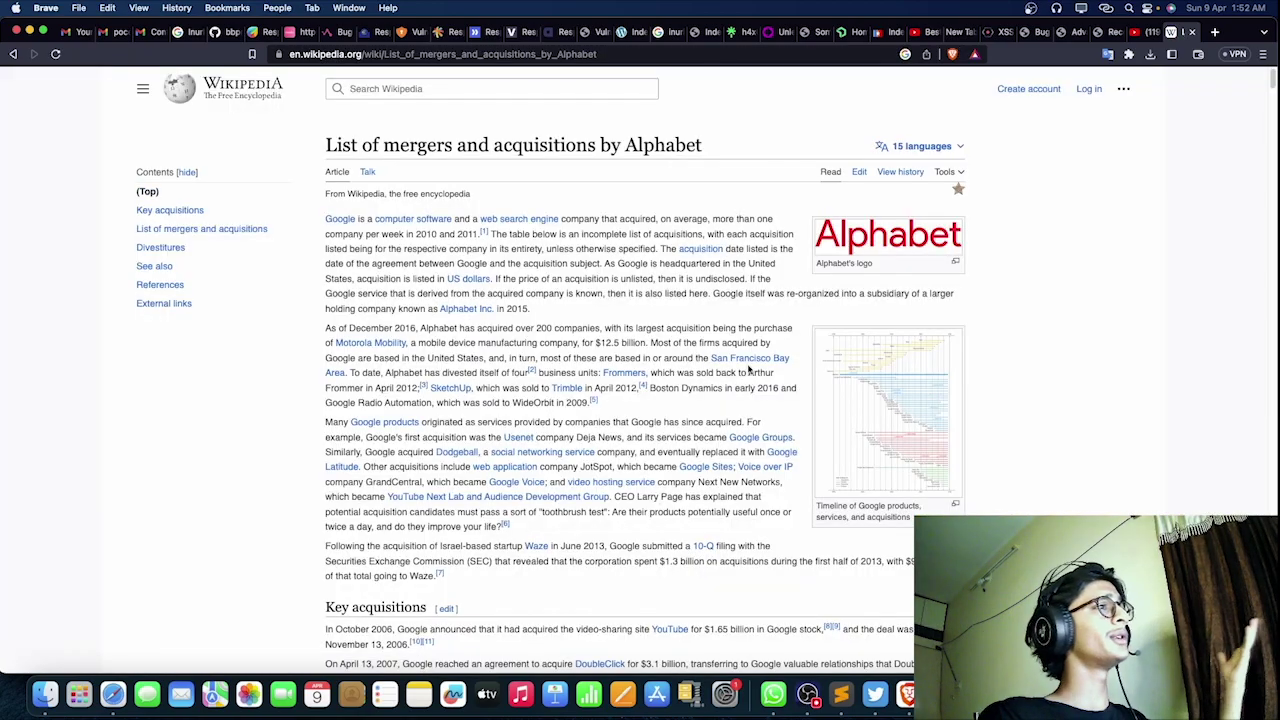
scroll(518, 455, "down", 20)
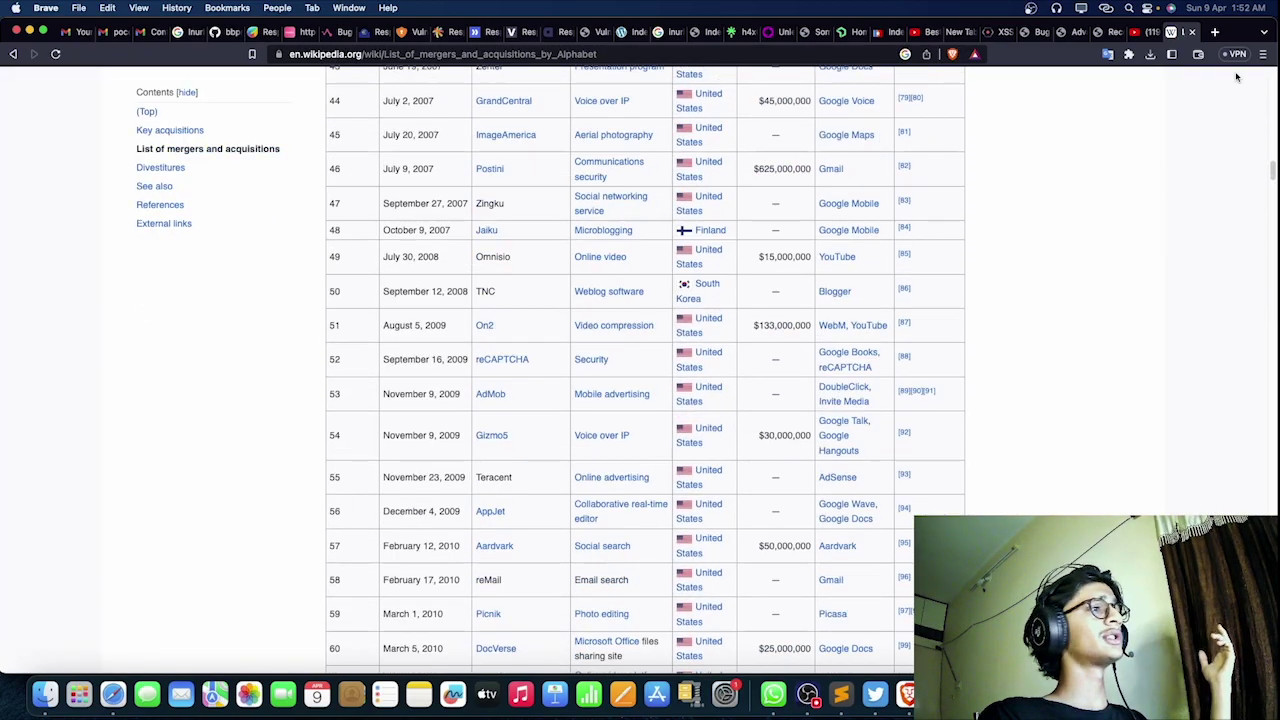
Step: In a new tab, search 'crushbase' and open the Crunchbase website
left_click(1216, 33)
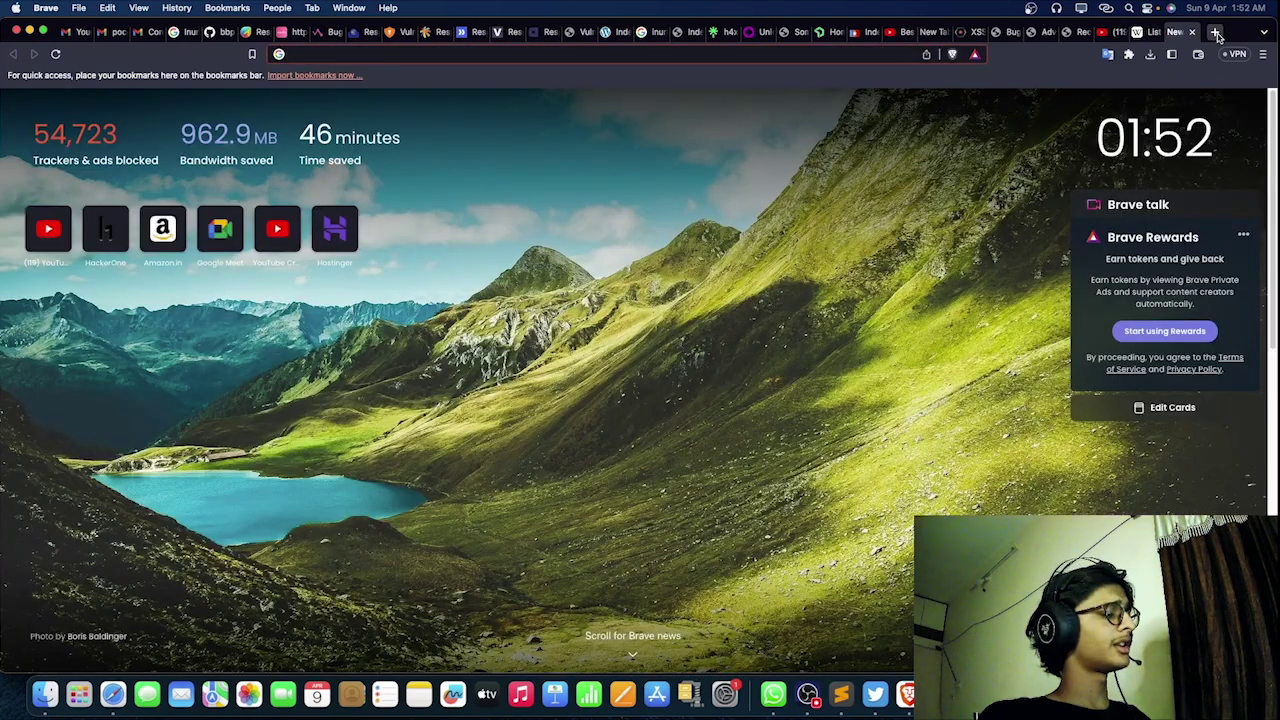
type("crushbase")
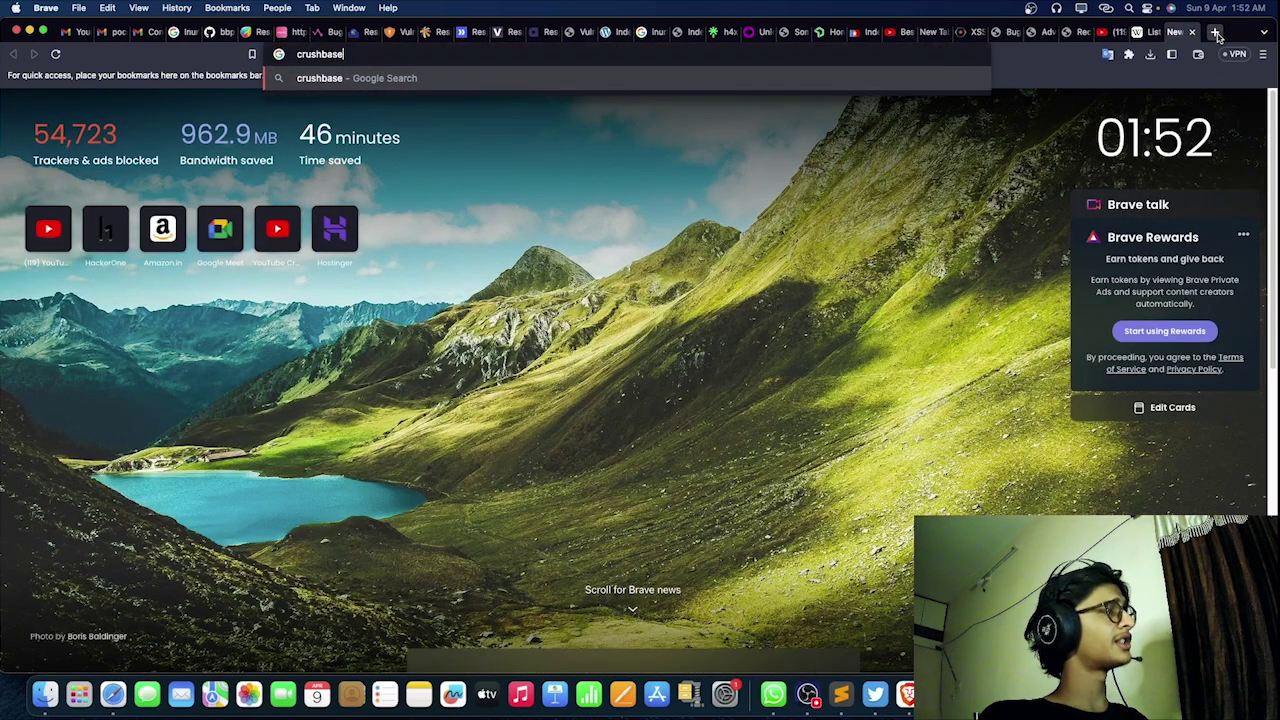
key("Return")
left_click(308, 285)
Step: Back on the Wikipedia list, copy the VirusTotal.com entry from row 116
left_click(1146, 33)
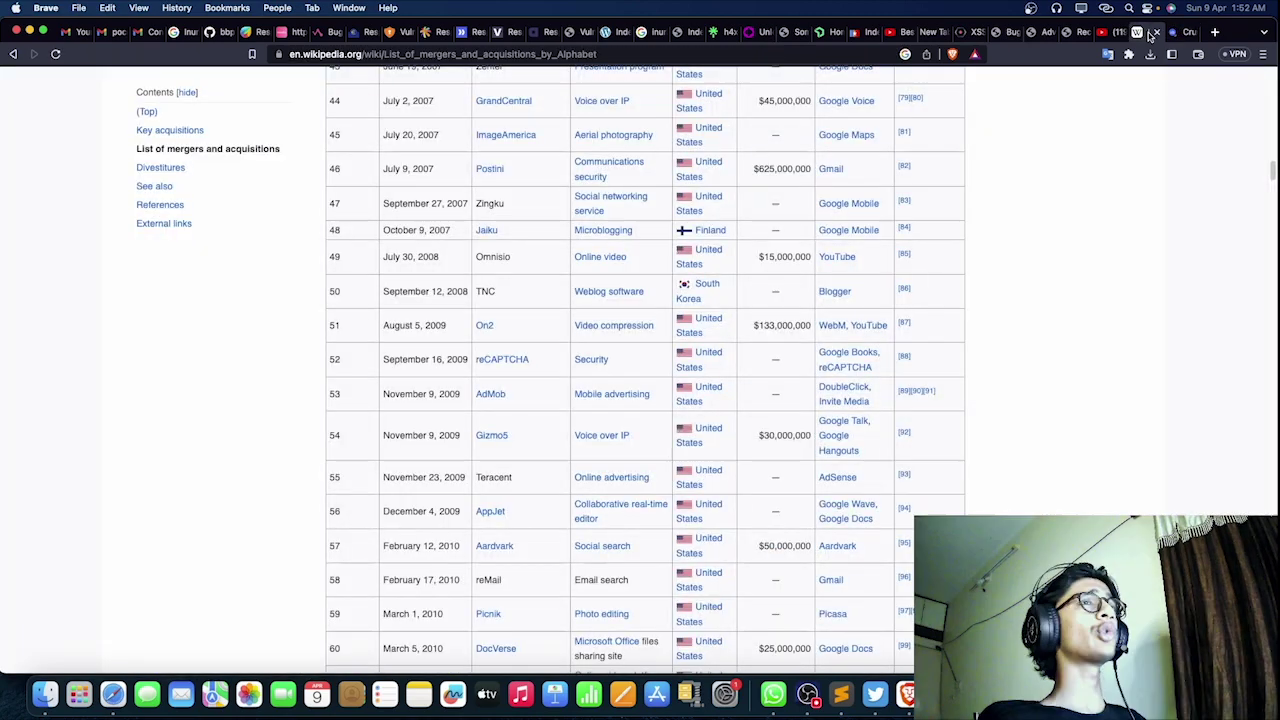
scroll(457, 451, "down", 10)
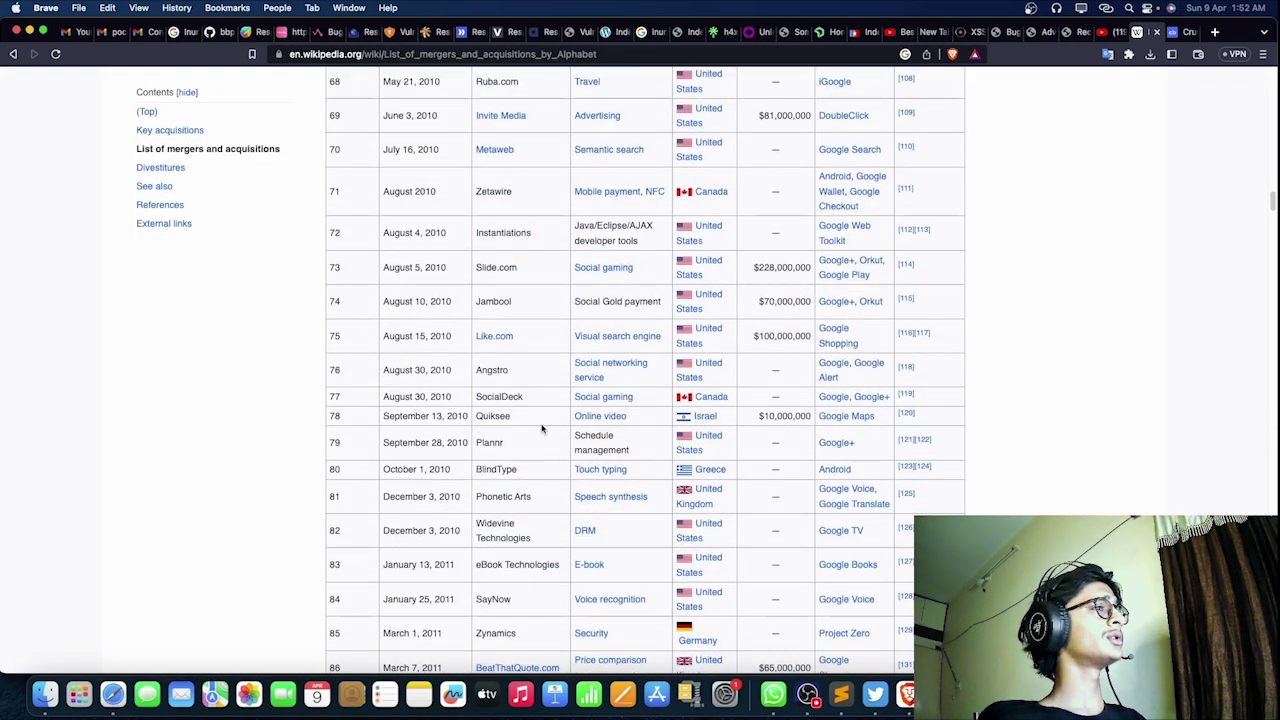
scroll(511, 410, "down", 10)
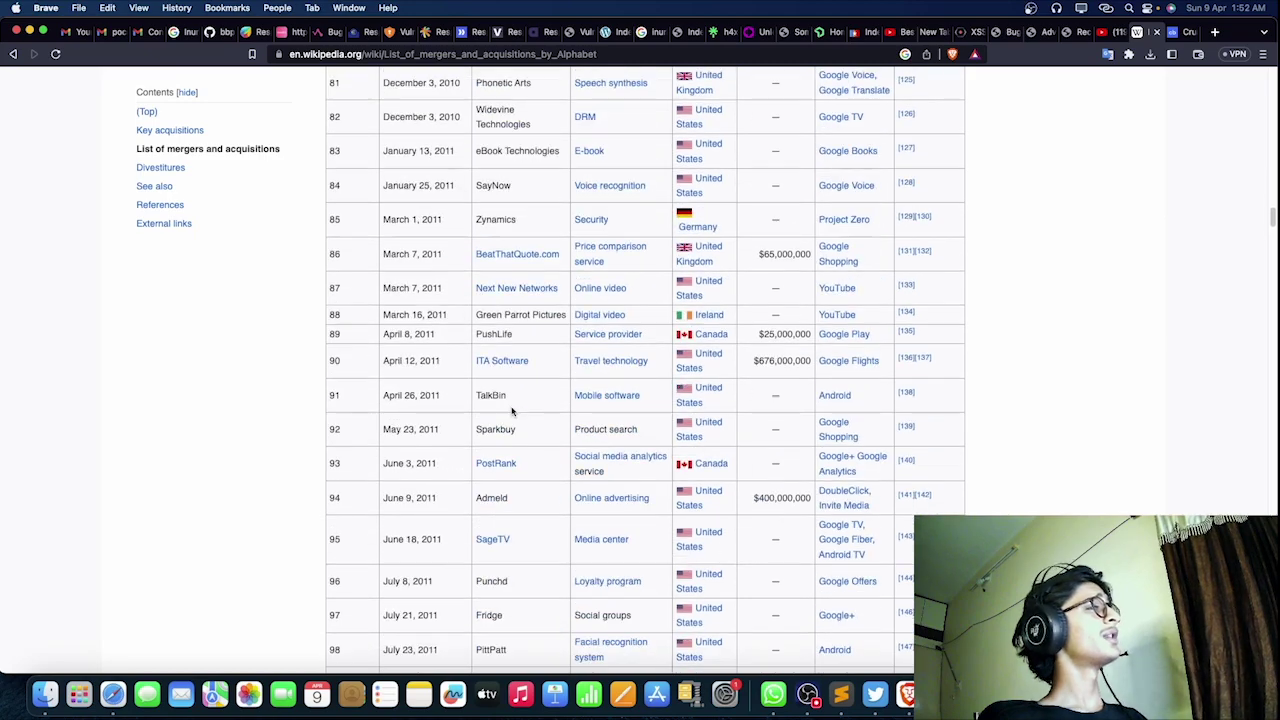
scroll(507, 455, "down", 4)
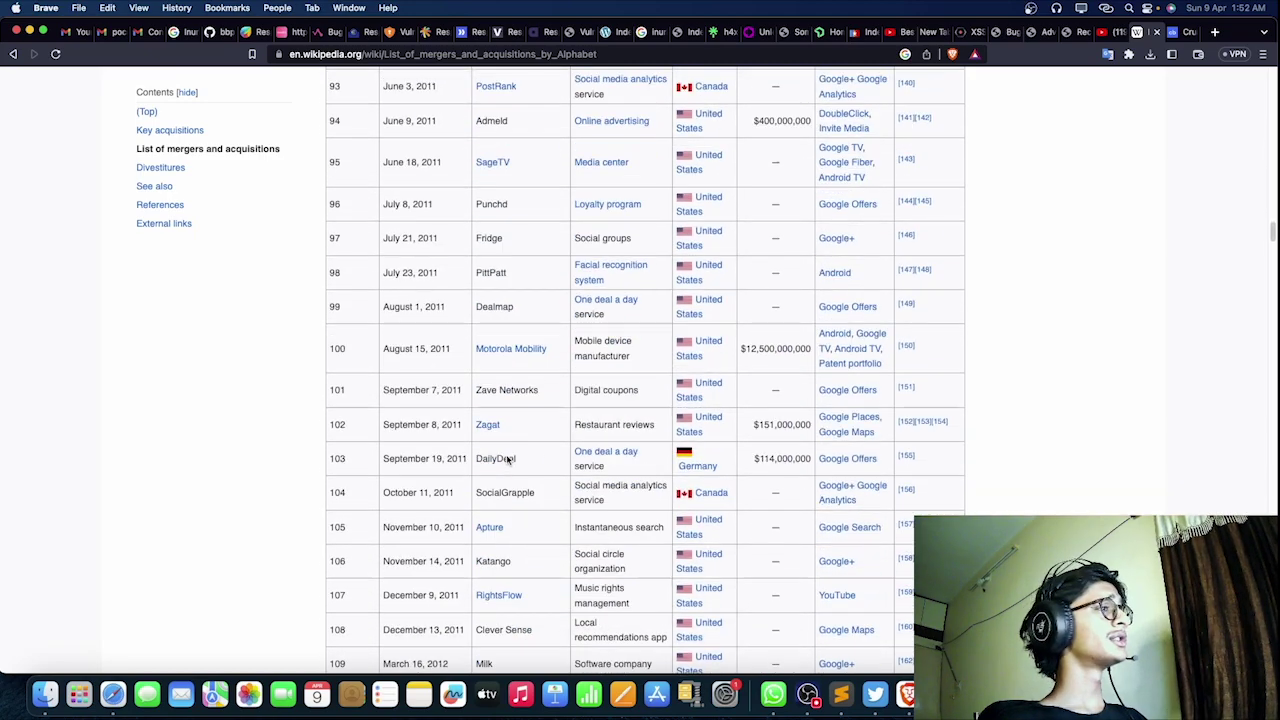
scroll(578, 482, "down", 6)
scroll(494, 298, "down", 4)
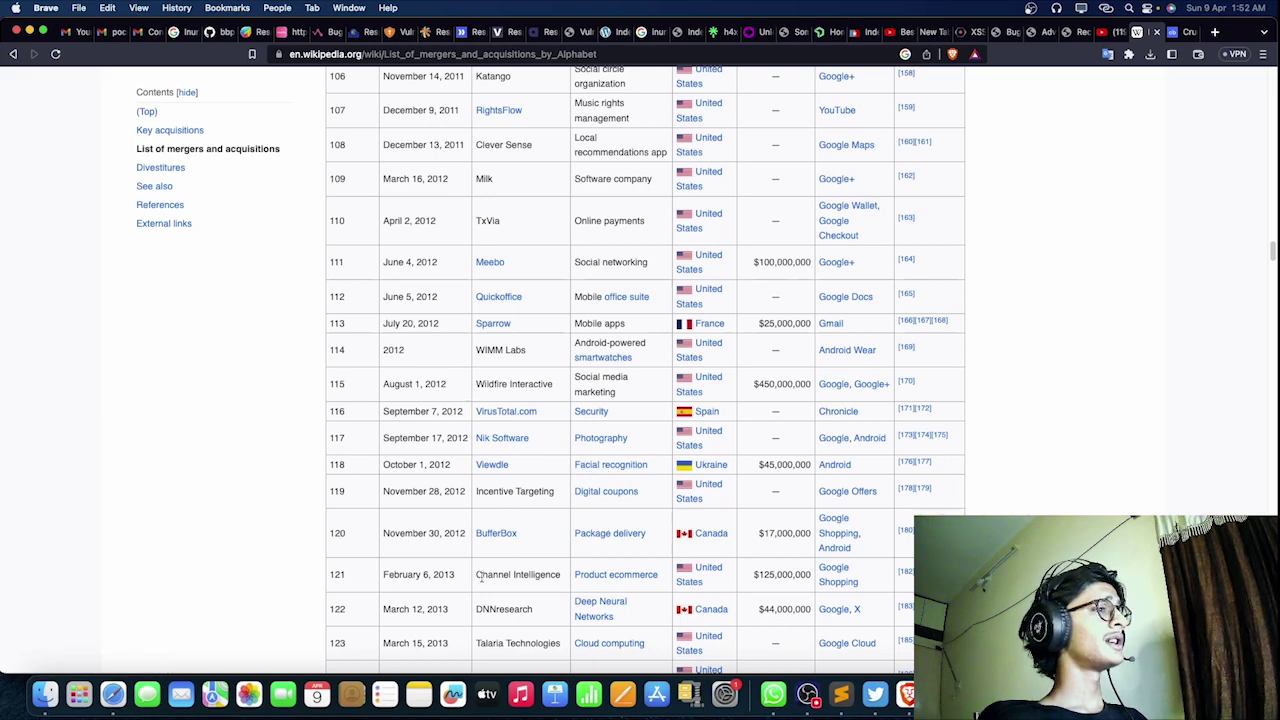
left_click_drag(543, 417, 469, 421)
key("super+c")
Step: Search Crunchbase for the pasted VirusTotal.com, trimmed to VirusTotal, and open its organization profile
left_click(1183, 33)
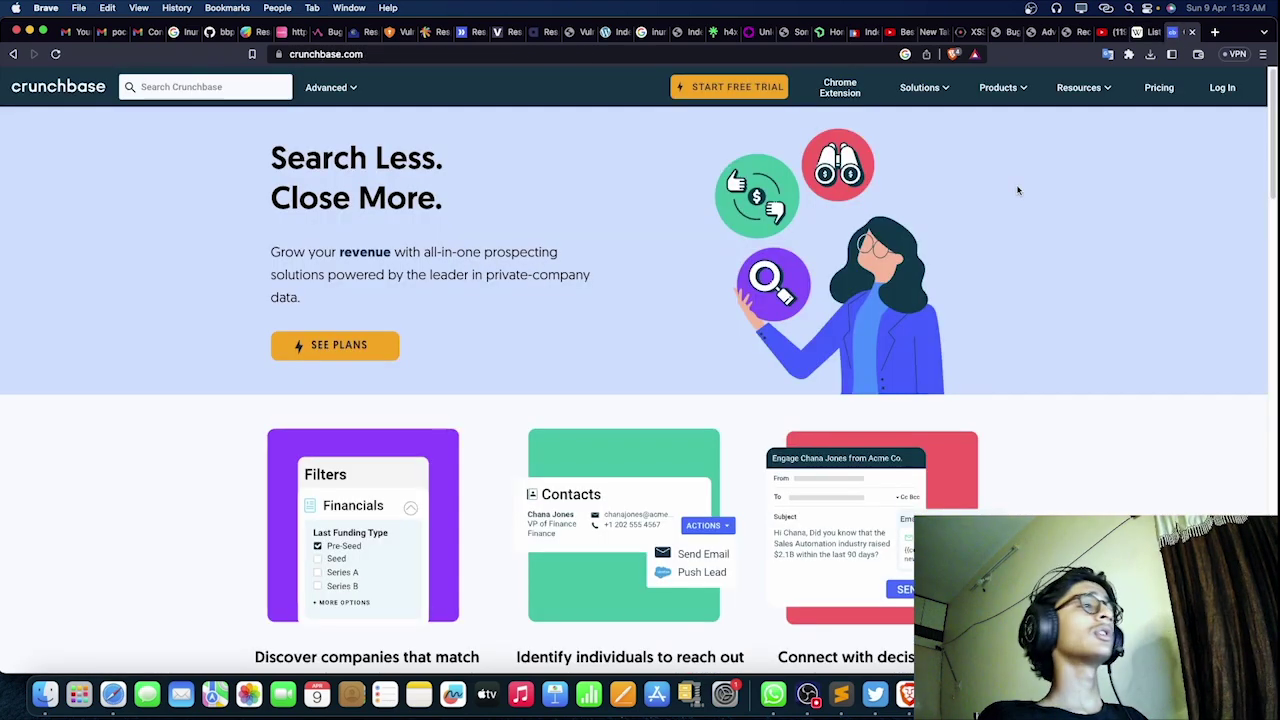
left_click(222, 88)
key("super+v")
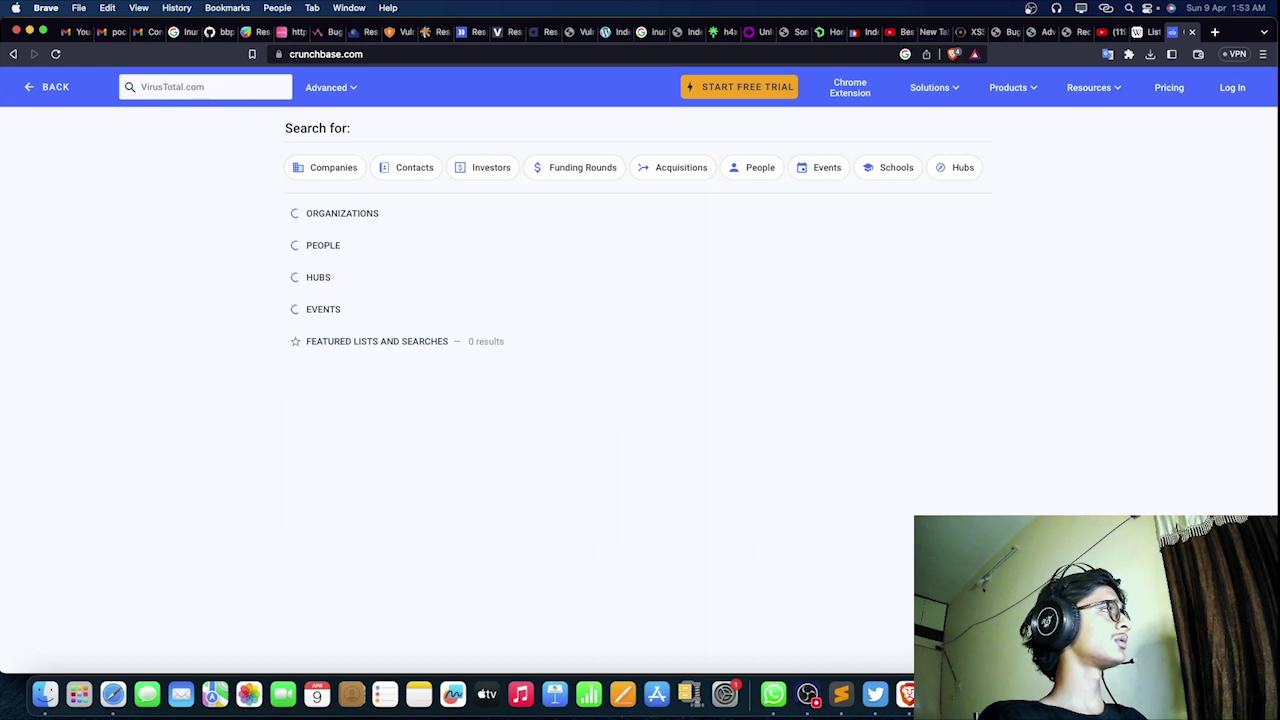
key("Return")
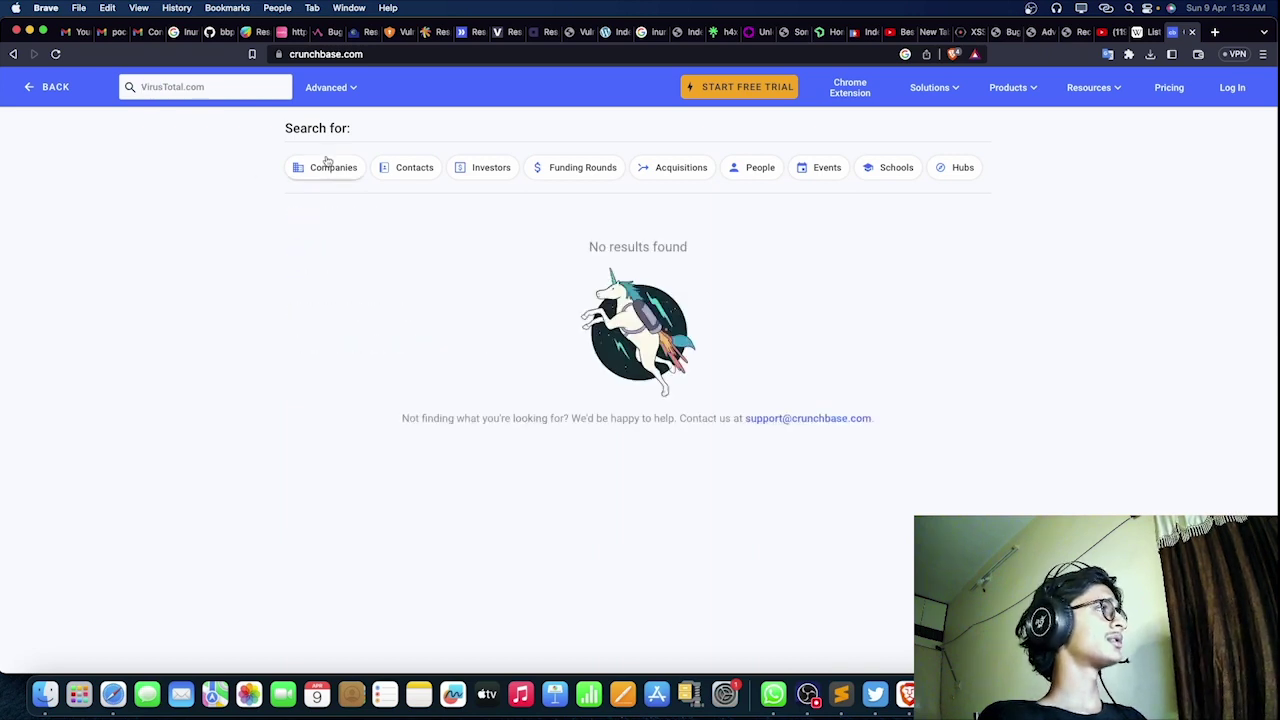
left_click(243, 87)
key("BackSpace")
key("BackSpace")
key("BackSpace")
key("BackSpace")
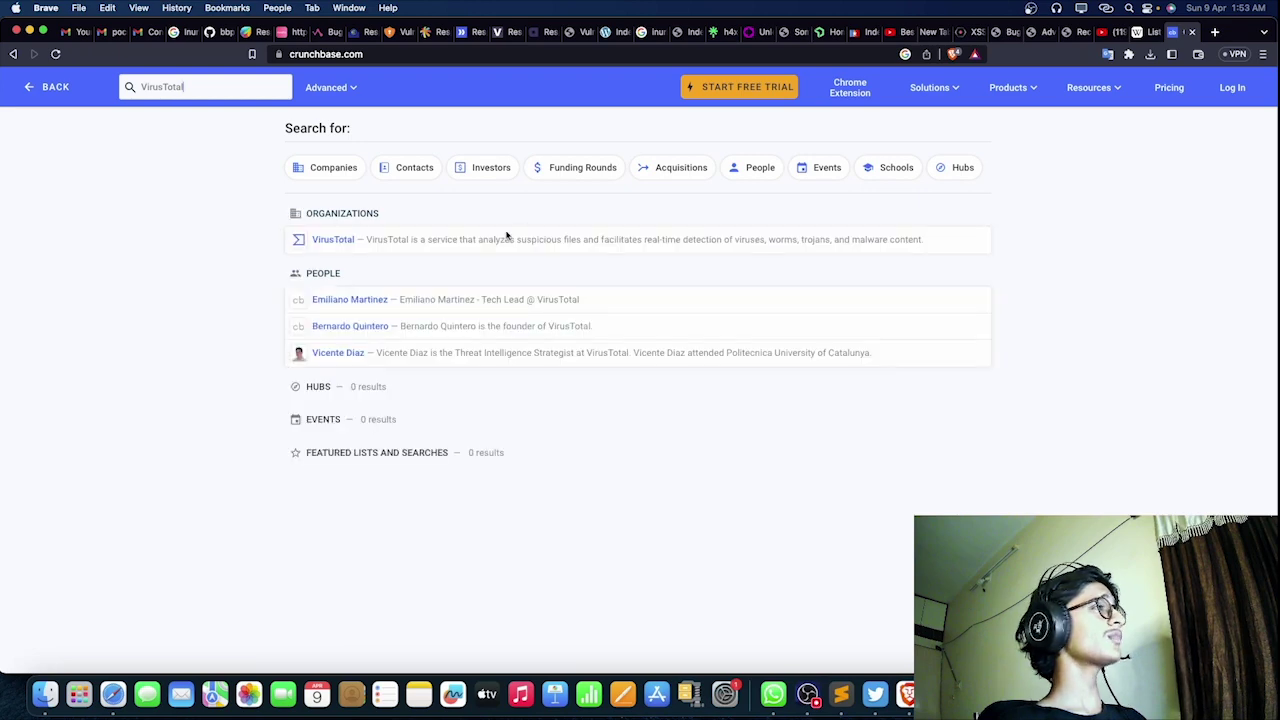
left_click(453, 242)
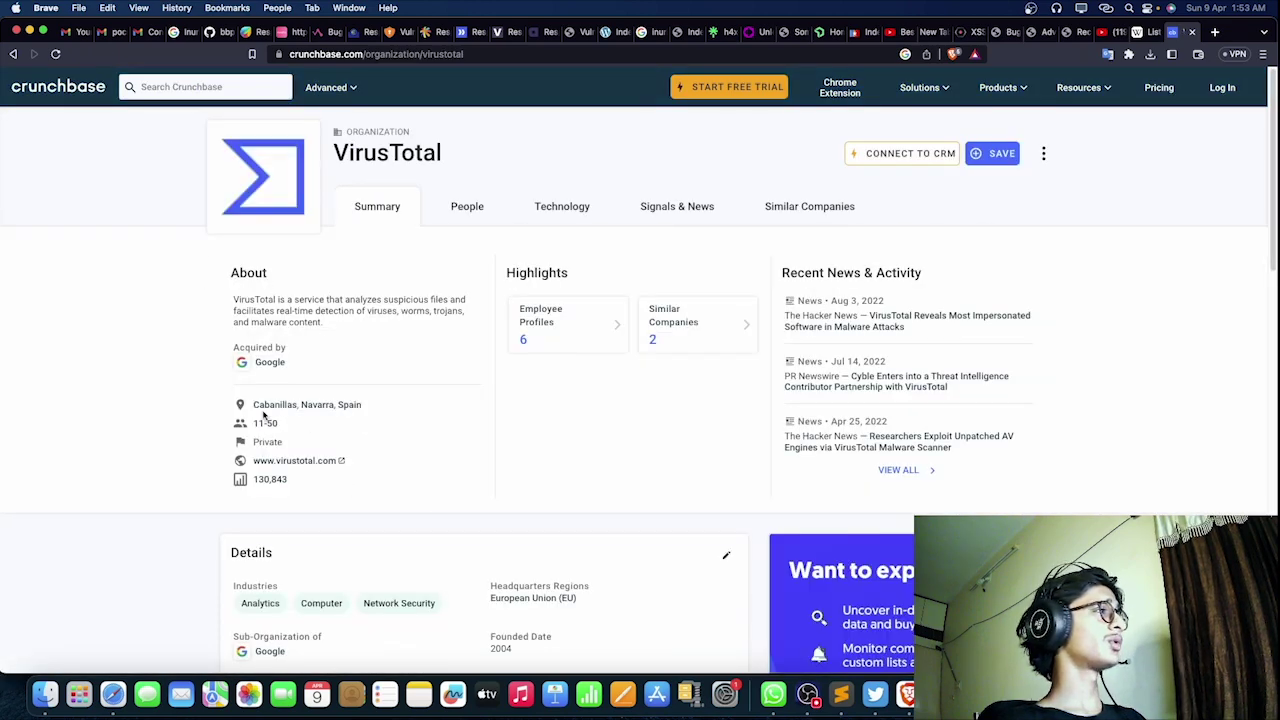
left_click_drag(264, 362, 262, 363)
left_click(262, 363)
key("super+bracketleft")
left_click_drag(190, 322, 337, 386)
left_click(326, 386)
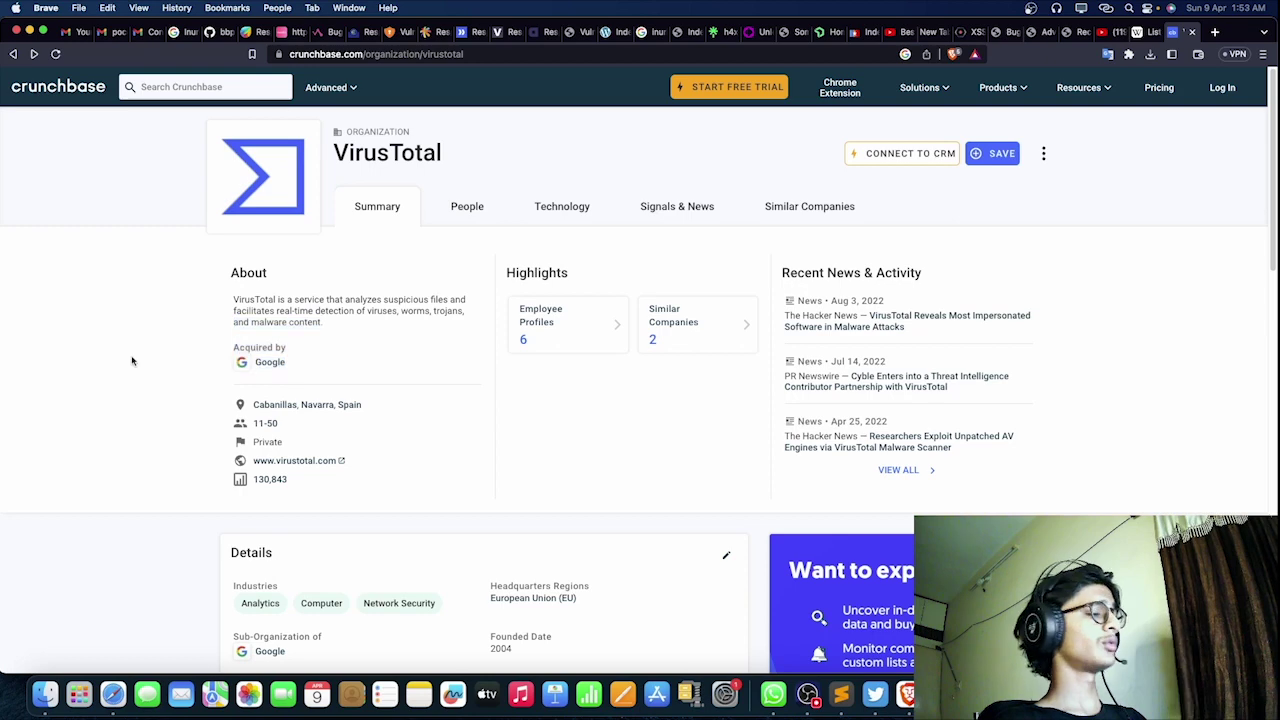
Step: Zoom in to confirm Google as acquirer, reset zoom, and close the Crunchbase tab
key("super+equal")
key("super+equal")
scroll(131, 361, "down", 5)
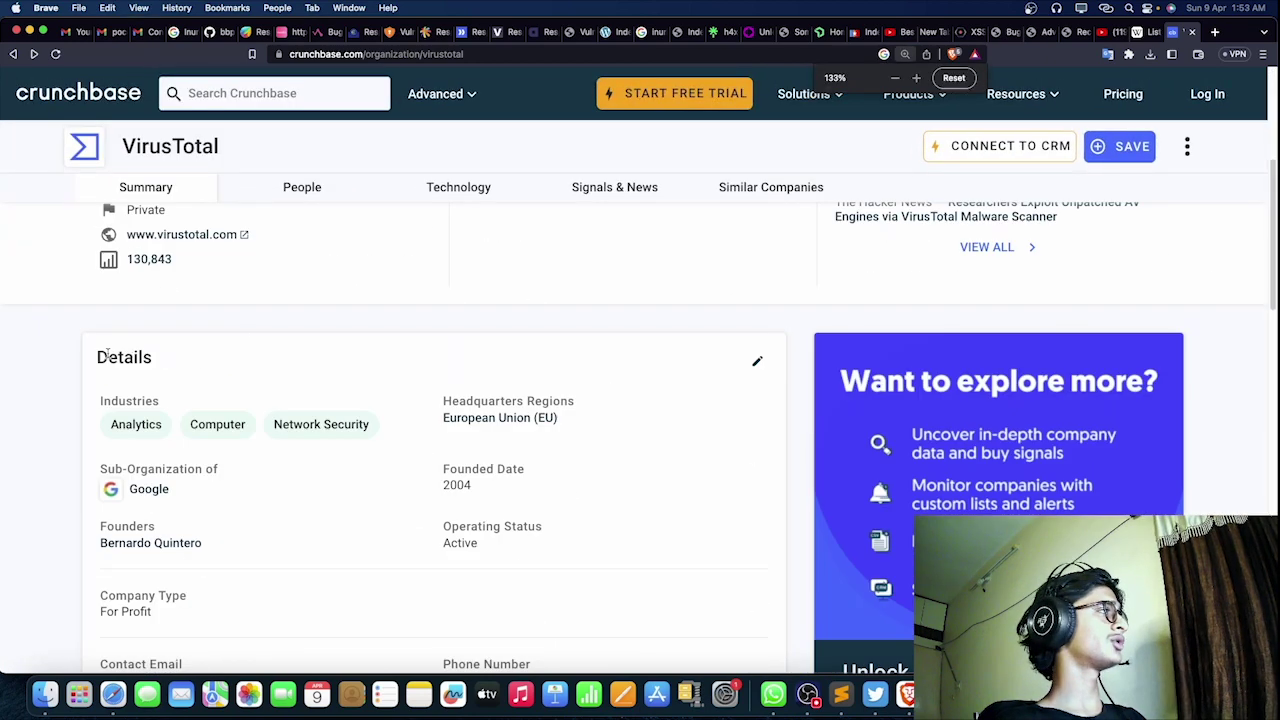
scroll(108, 355, "up", 3)
left_click_drag(66, 257, 176, 284)
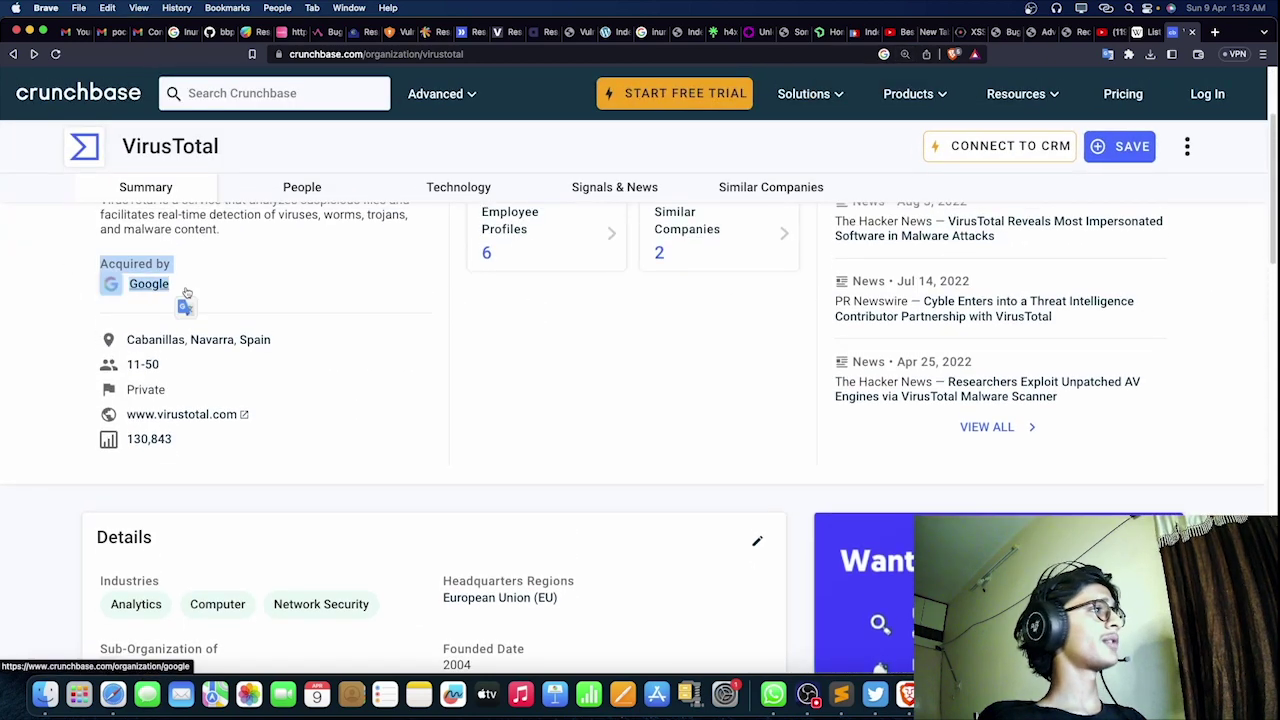
left_click(183, 286)
key("super+bracketleft")
key("super+minus")
key("super+minus")
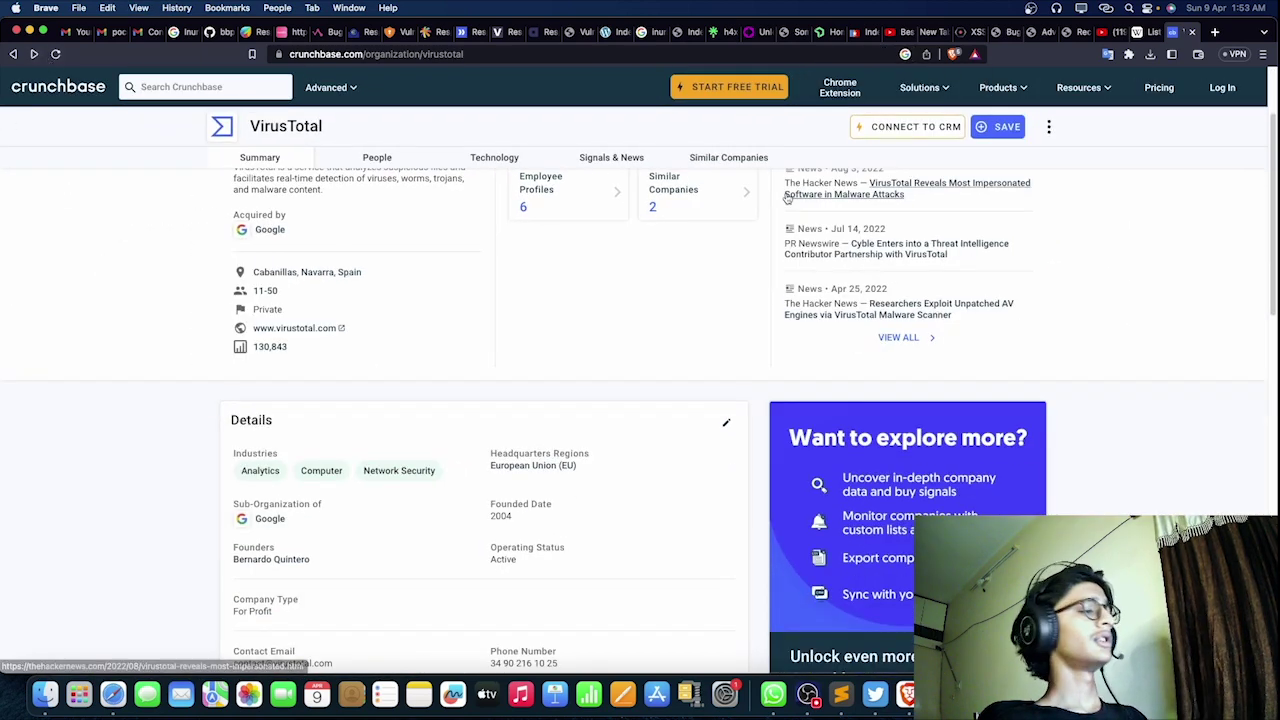
key("super+w")
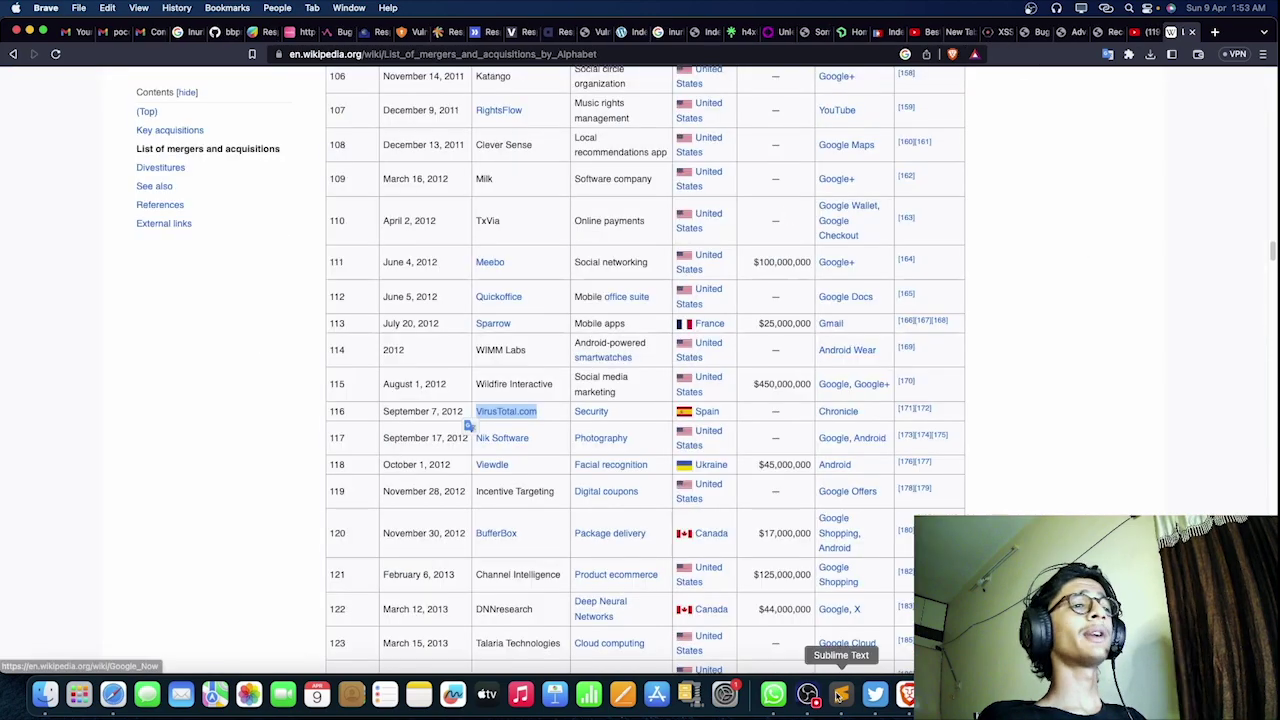
Step: Shrink the OBS webcam overlay further and minimize OBS
left_click(807, 693)
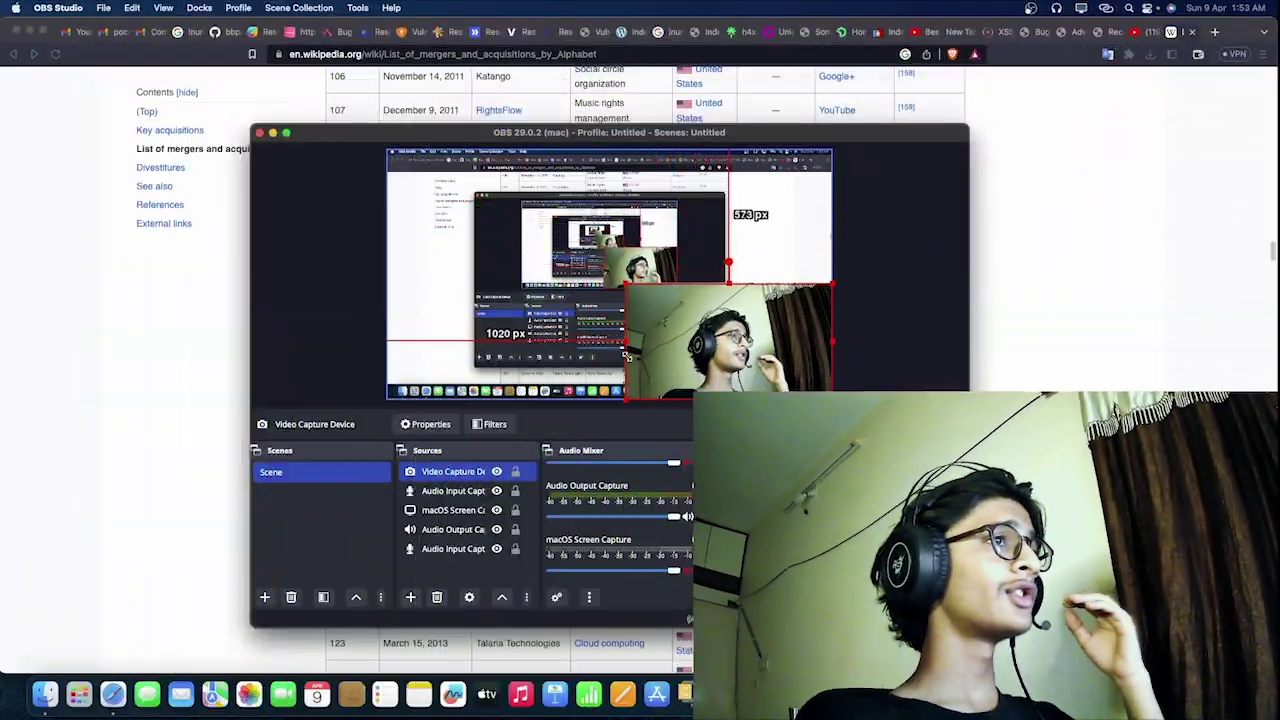
left_click_drag(626, 355, 635, 362)
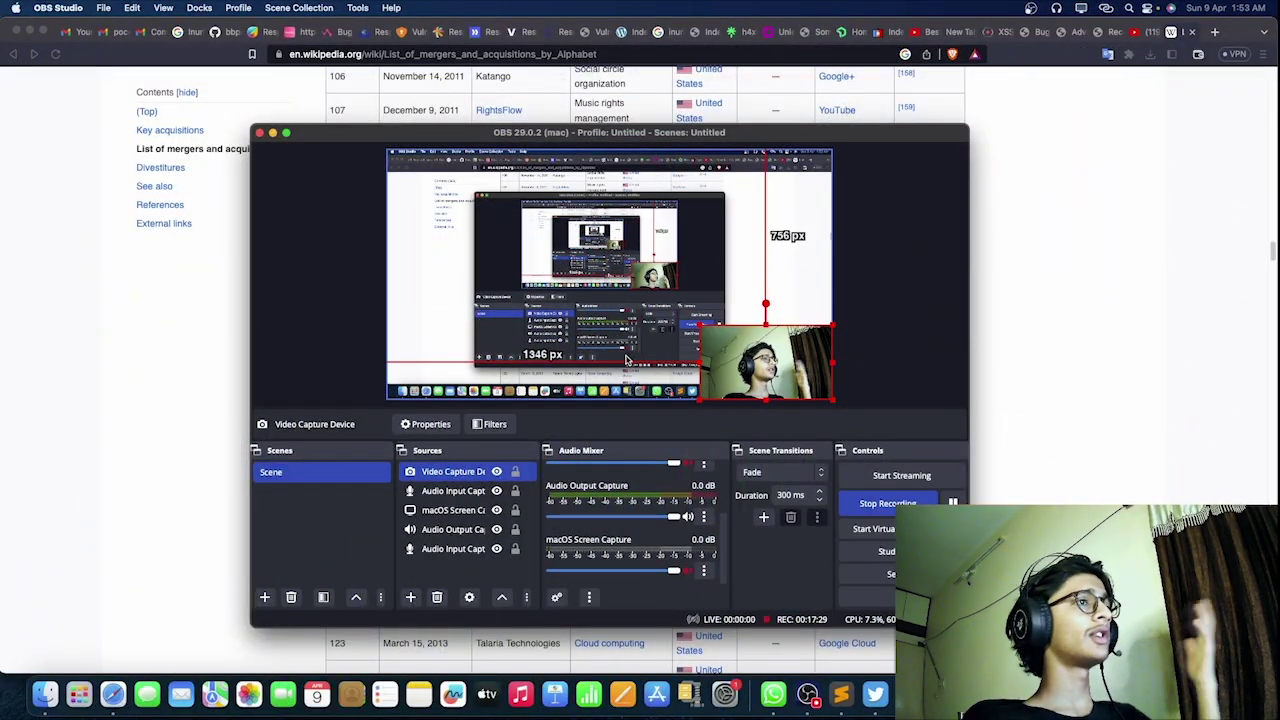
key("super+m")
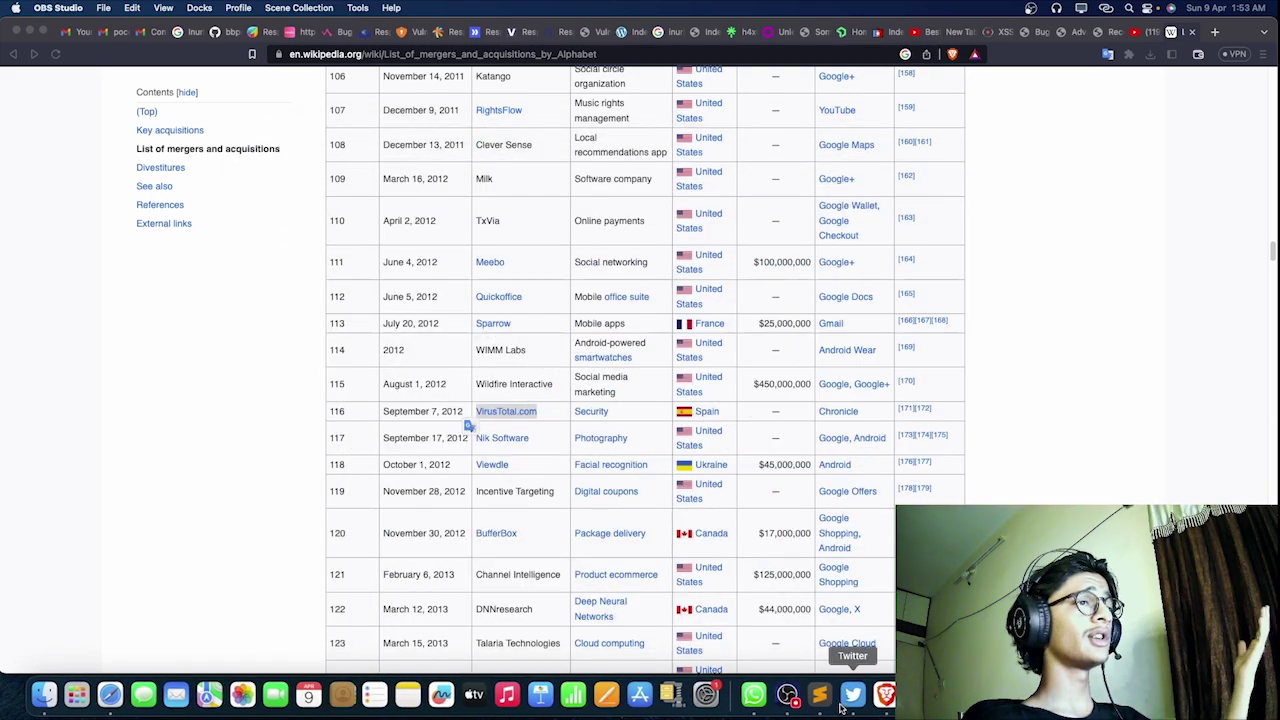
Step: Bring up the 'What is Cross site scripting?' Sublime Text window from the Dock and scroll it
right_click(822, 700)
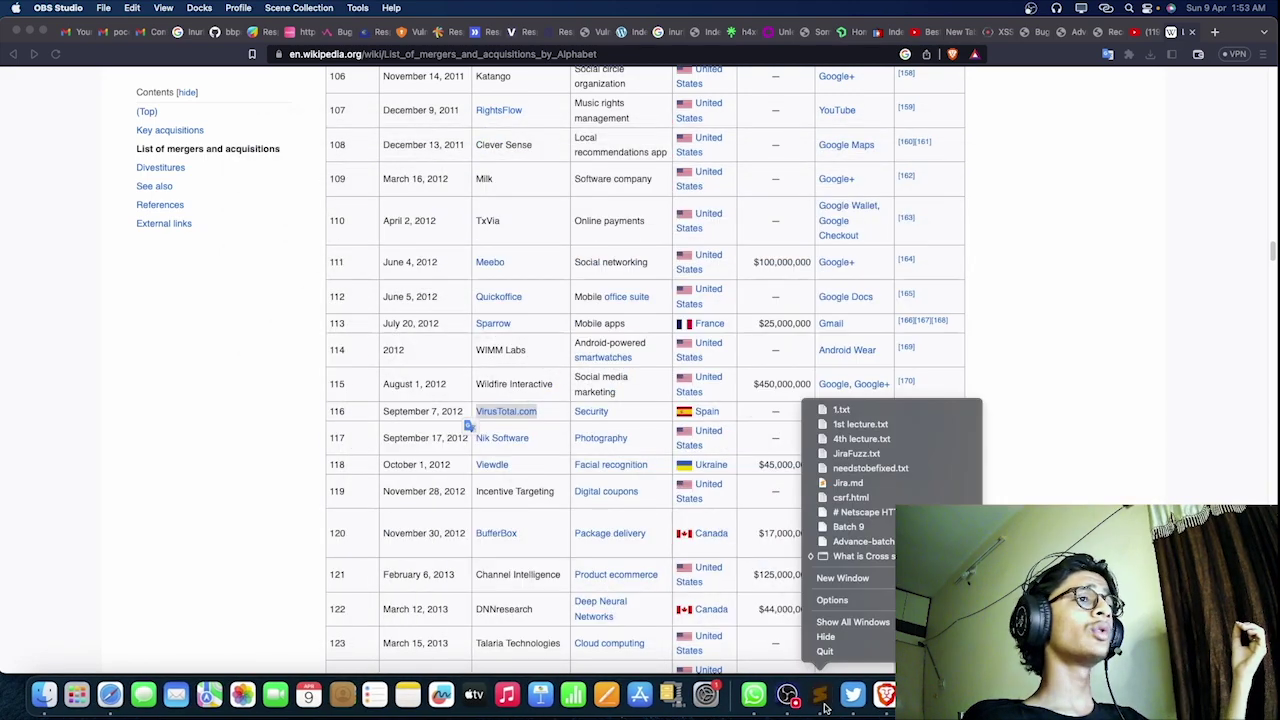
left_click(822, 700)
scroll(536, 370, "down", 1)
scroll(468, 376, "up", 5)
scroll(466, 250, "down", 3)
scroll(517, 300, "down", 3)
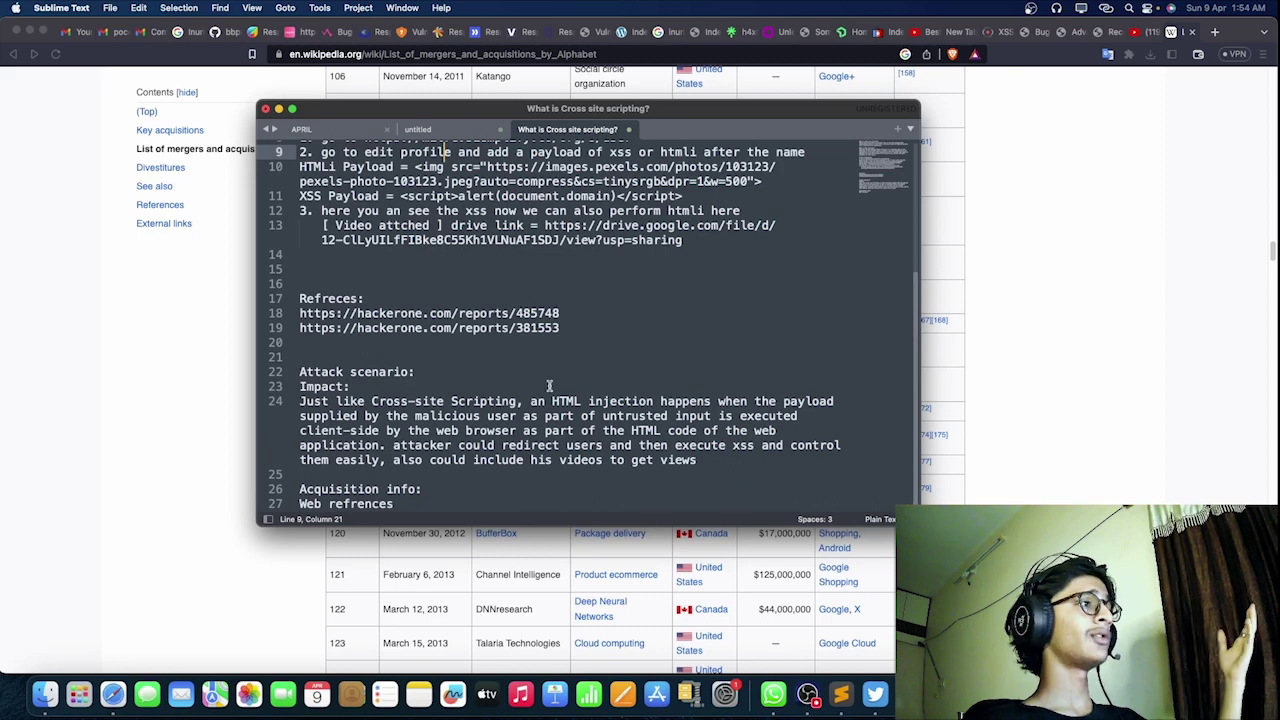
Step: In the untitled tab, list subdomain, sort, wayback and paramter on separate lines
left_click(463, 140)
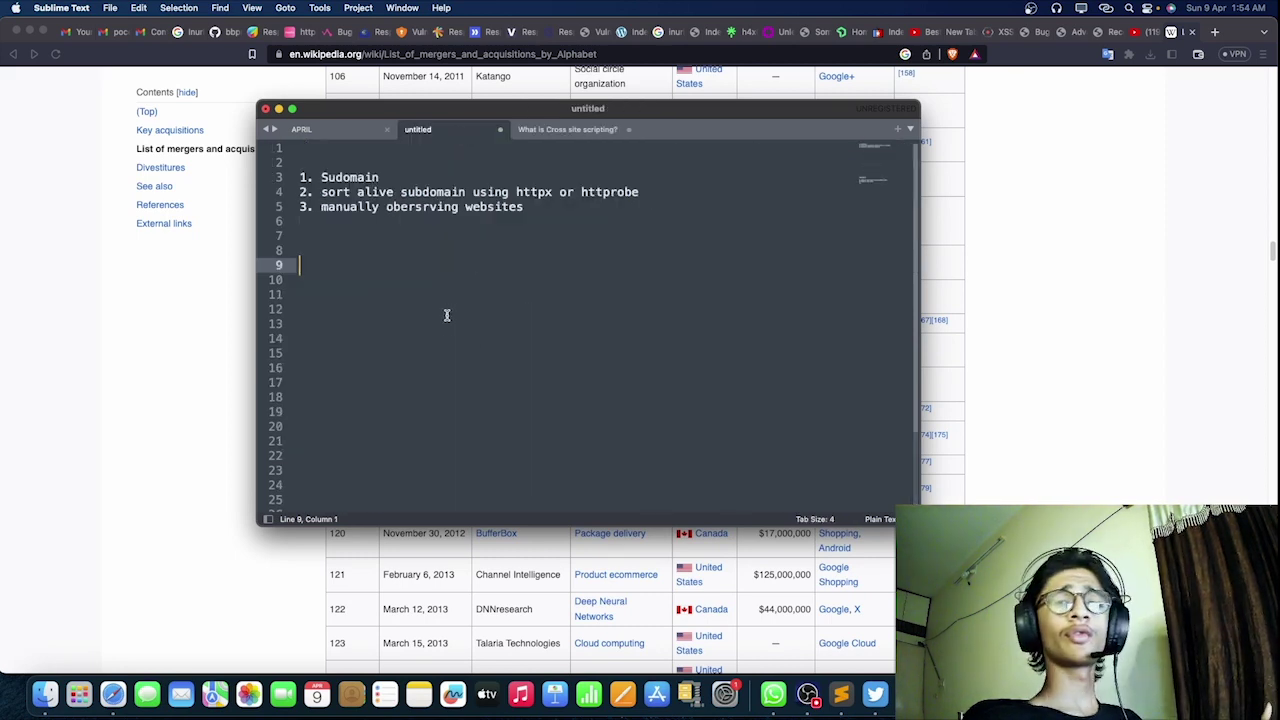
type("subdima")
key("BackSpace")
key("BackSpace")
key("BackSpace")
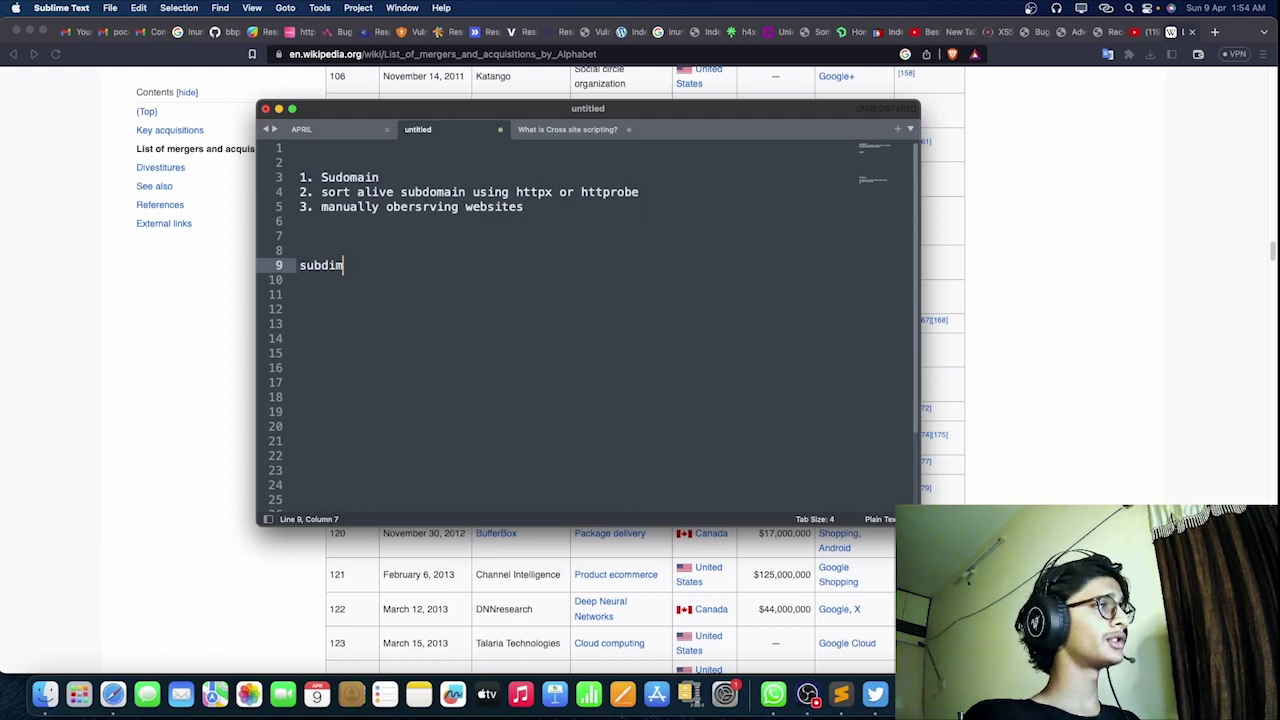
type("omain")
key("Return")
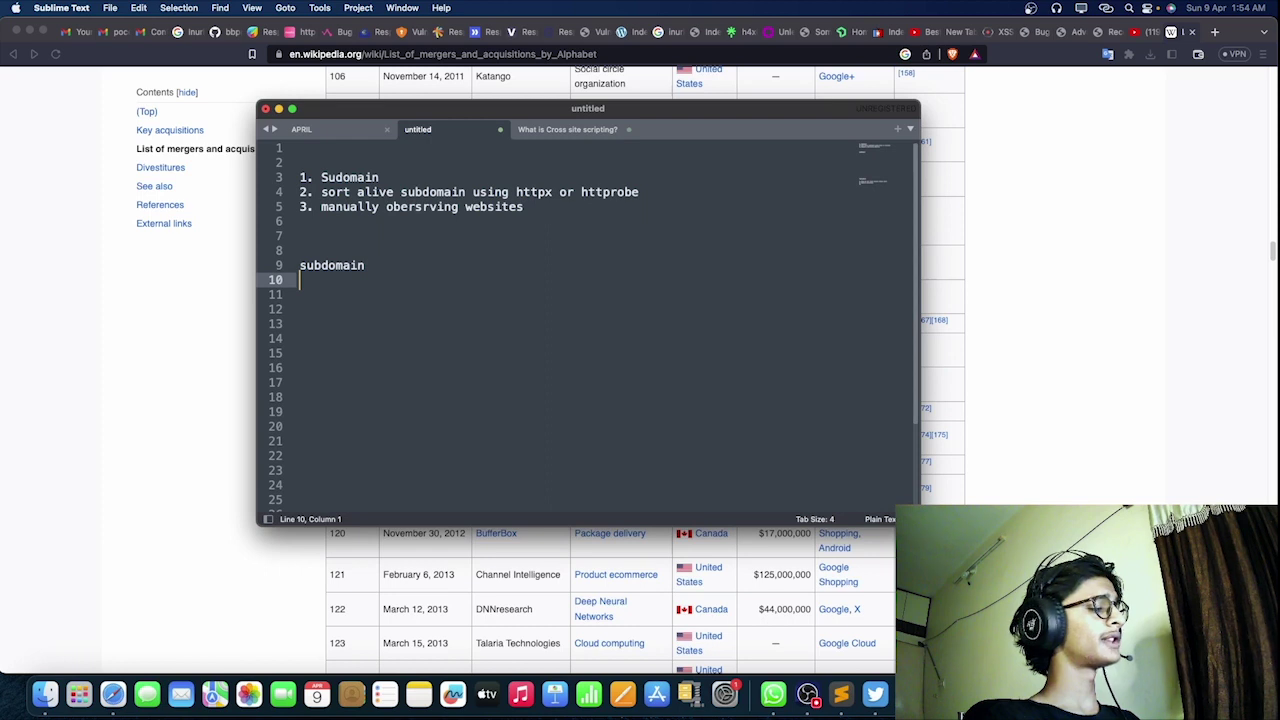
type("sort")
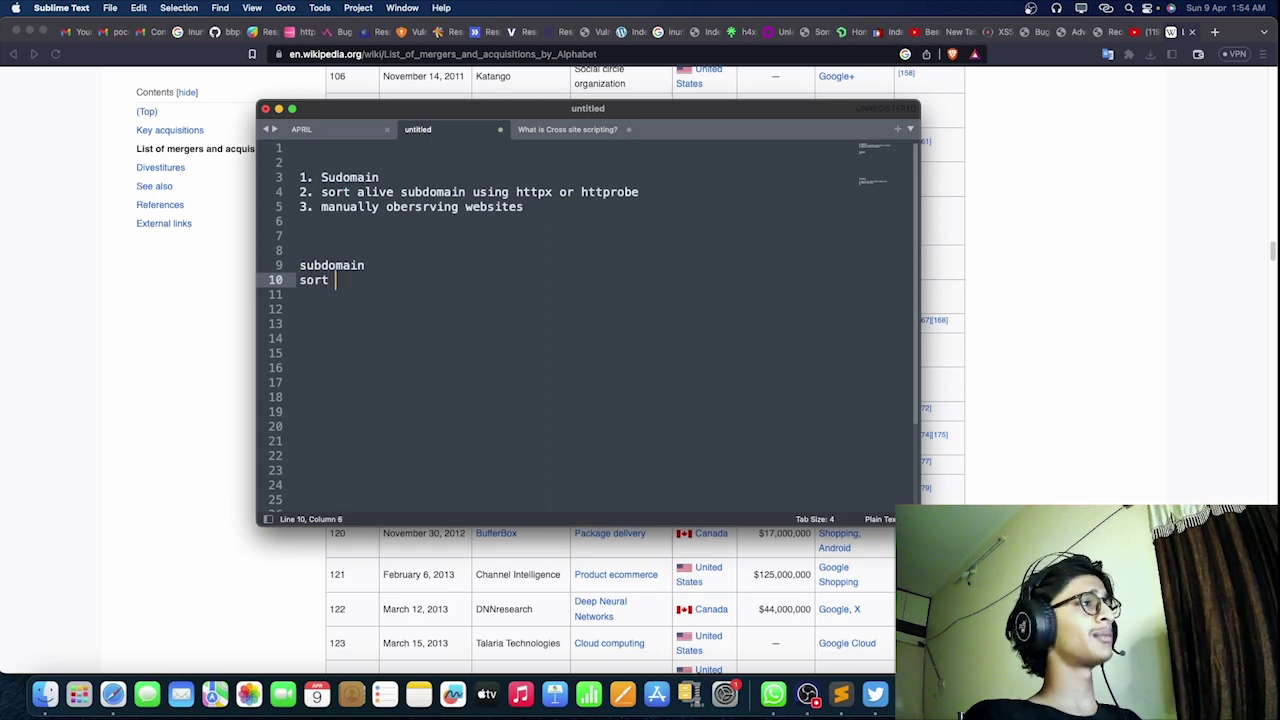
key("Return")
type("wayback")
key("Return")
type("paramter")
key("Return")
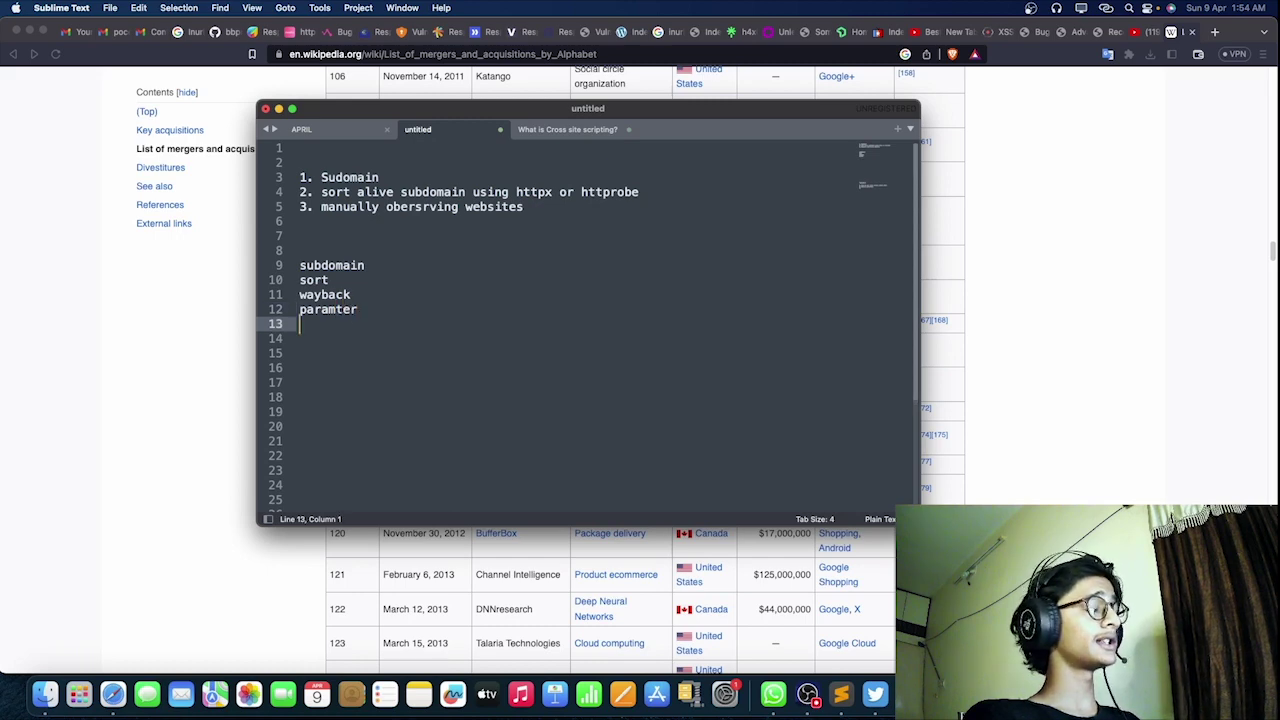
Step: Add fuzzing, hidden paramter, js files, dorking google / github, shodan / cencsys and nmap lines
type("fuzzing")
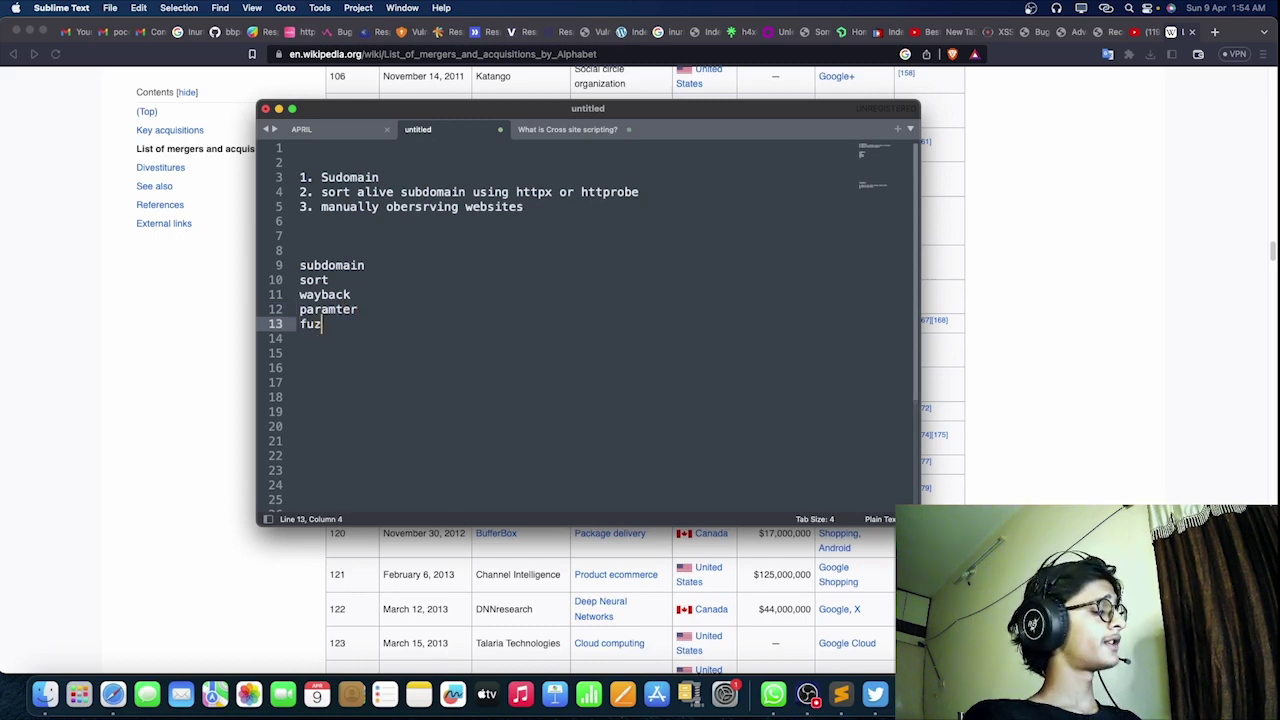
key("BackSpace")
key("BackSpace")
key("BackSpace")
type("o")
key("BackSpace")
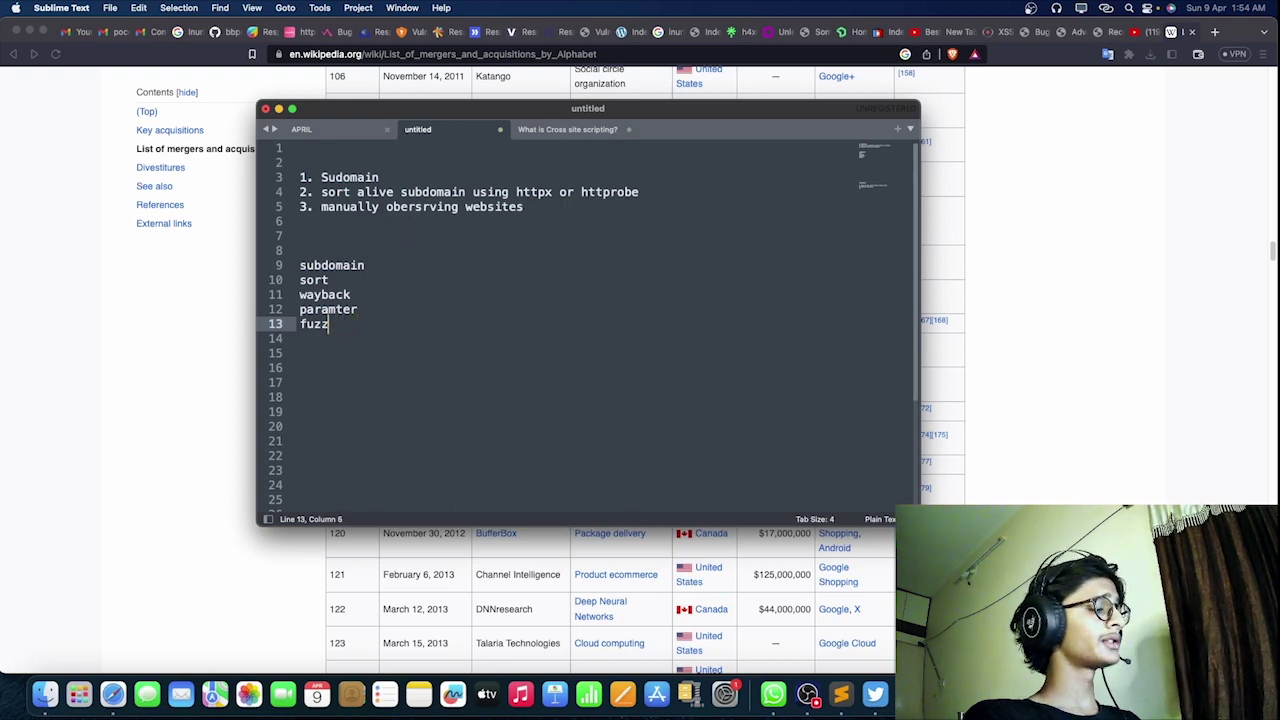
type("ing")
key("Return")
type("hid")
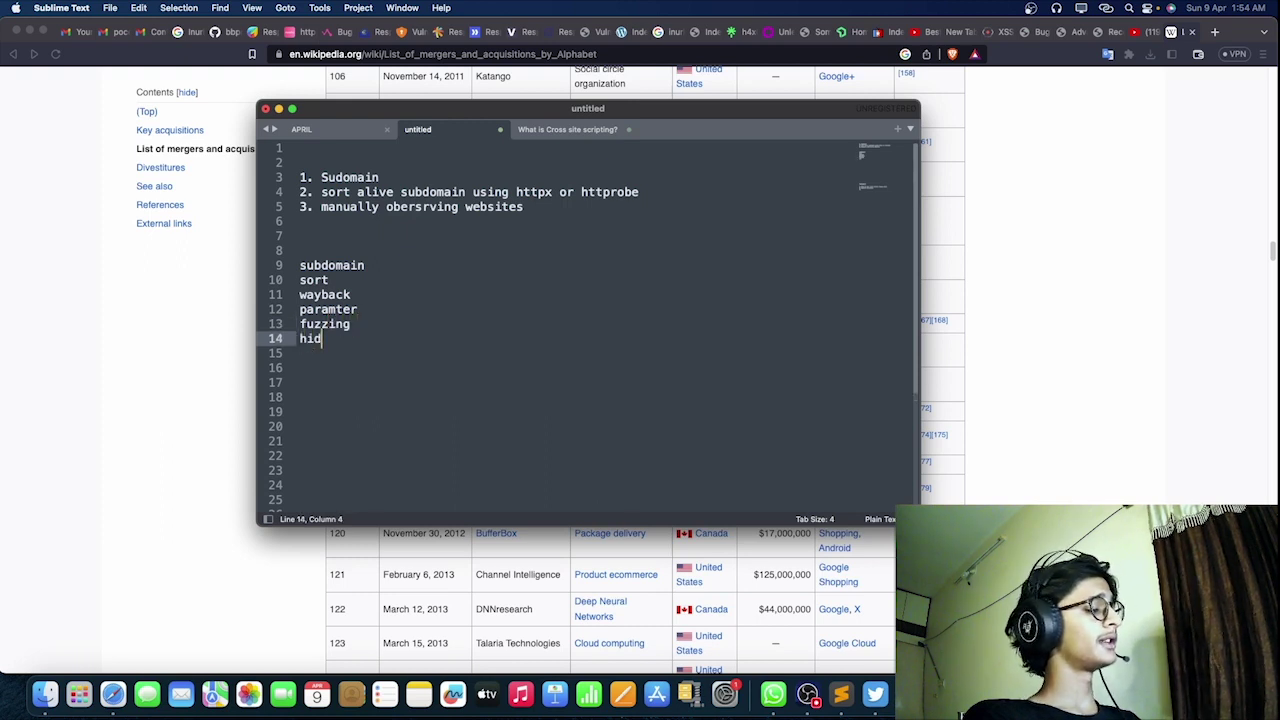
type("den paramter")
key("Return")
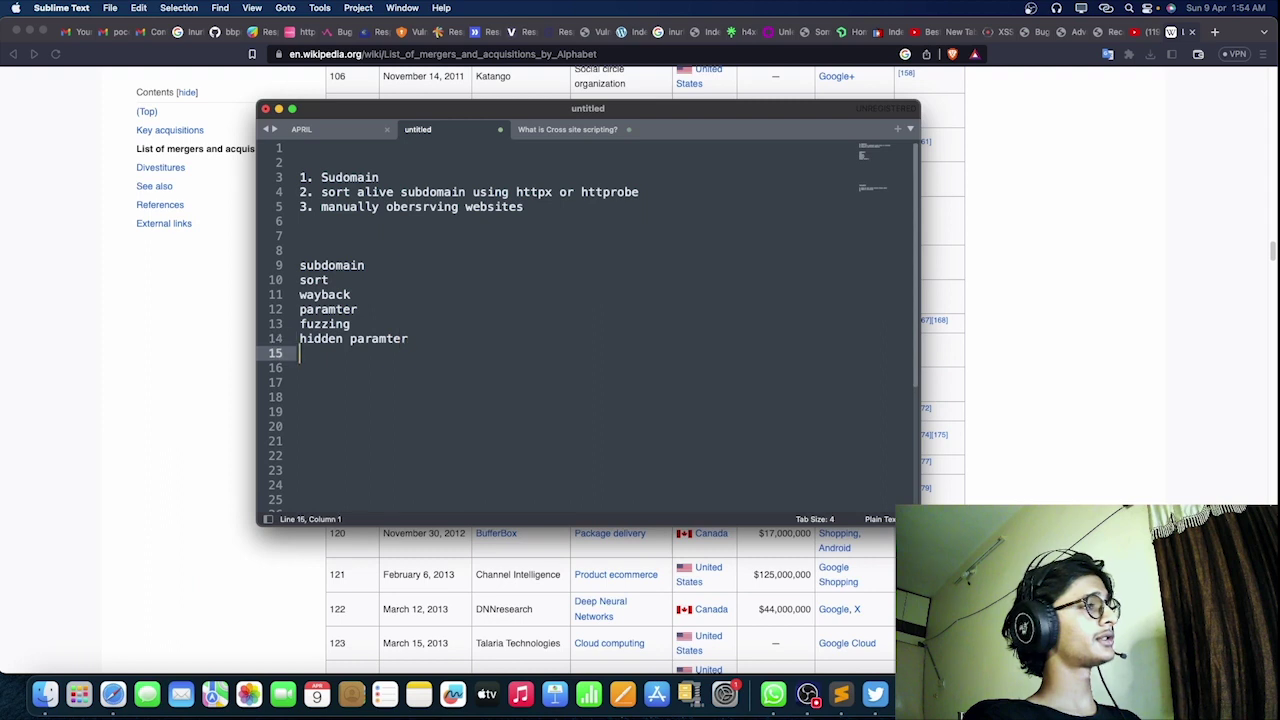
type("js files")
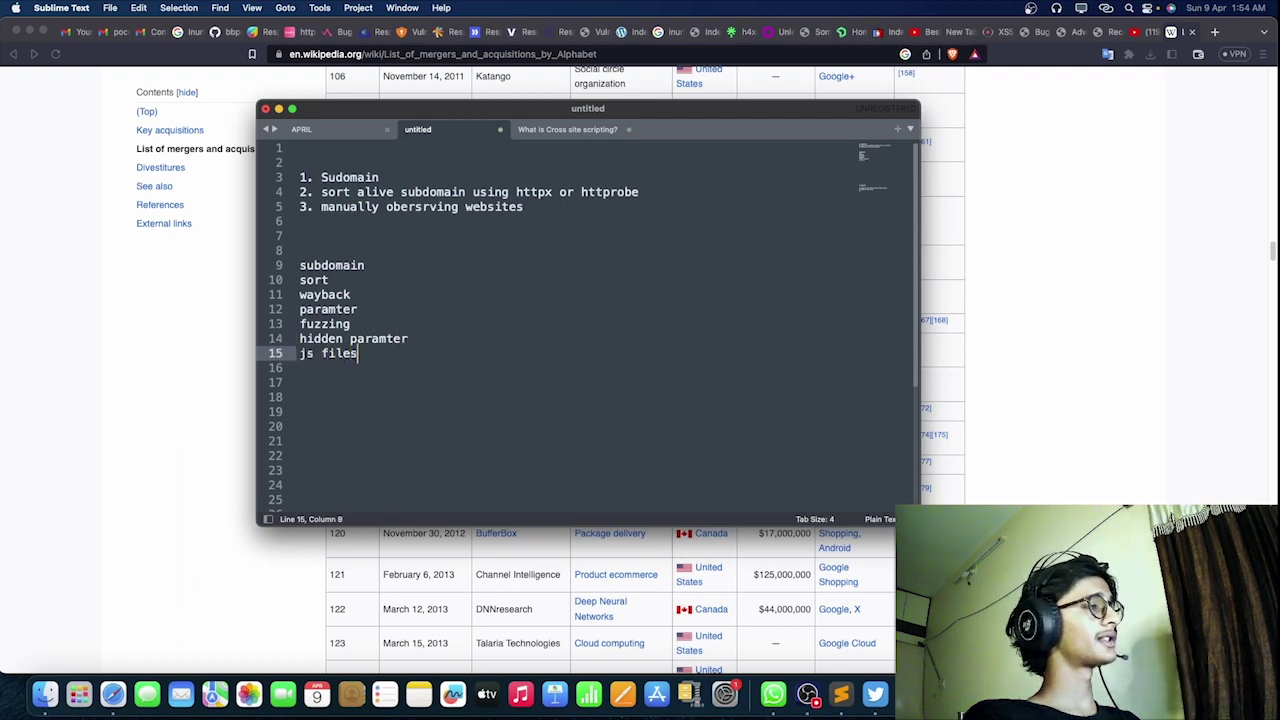
key("Return")
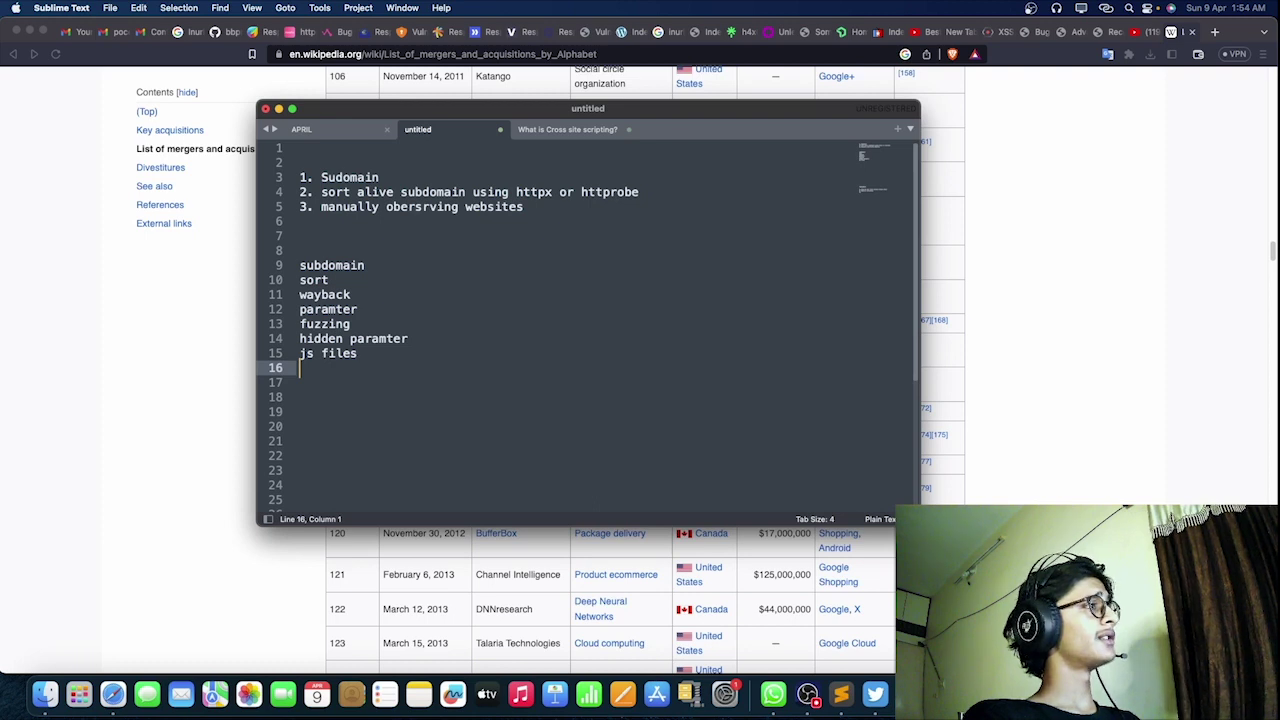
type("dorking go")
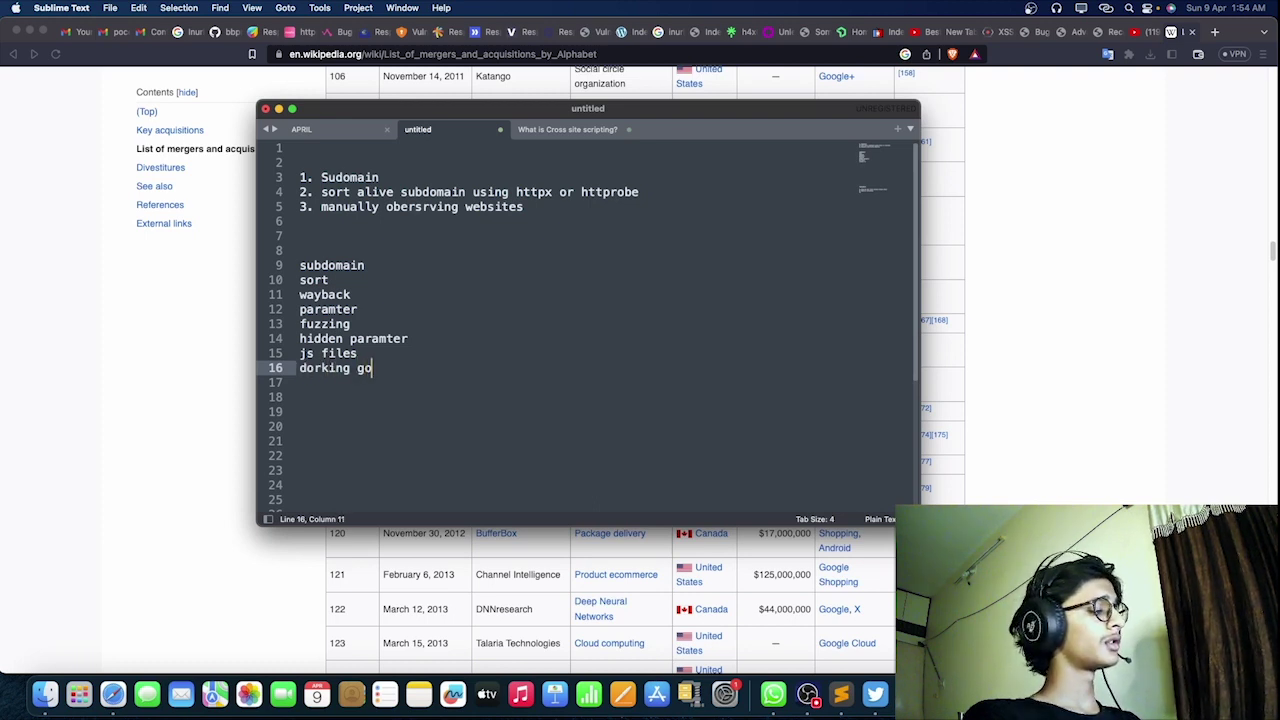
type("ogle / githu")
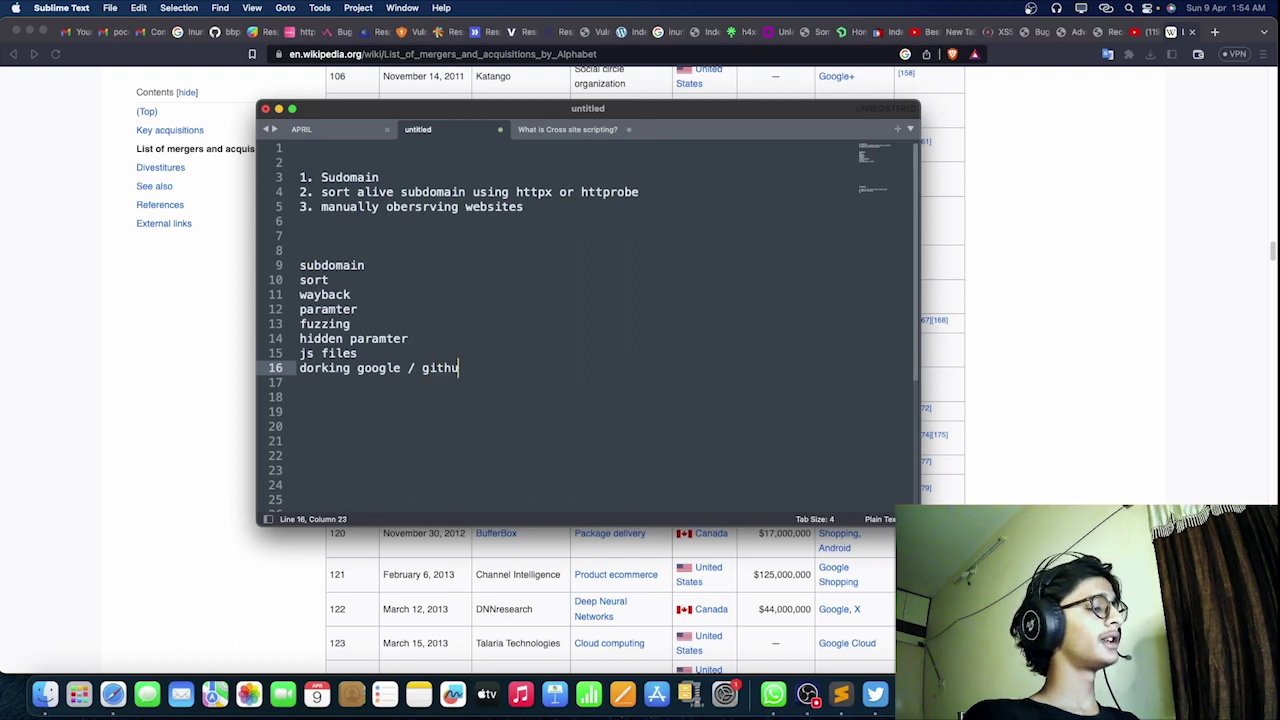
type("b")
key("Return")
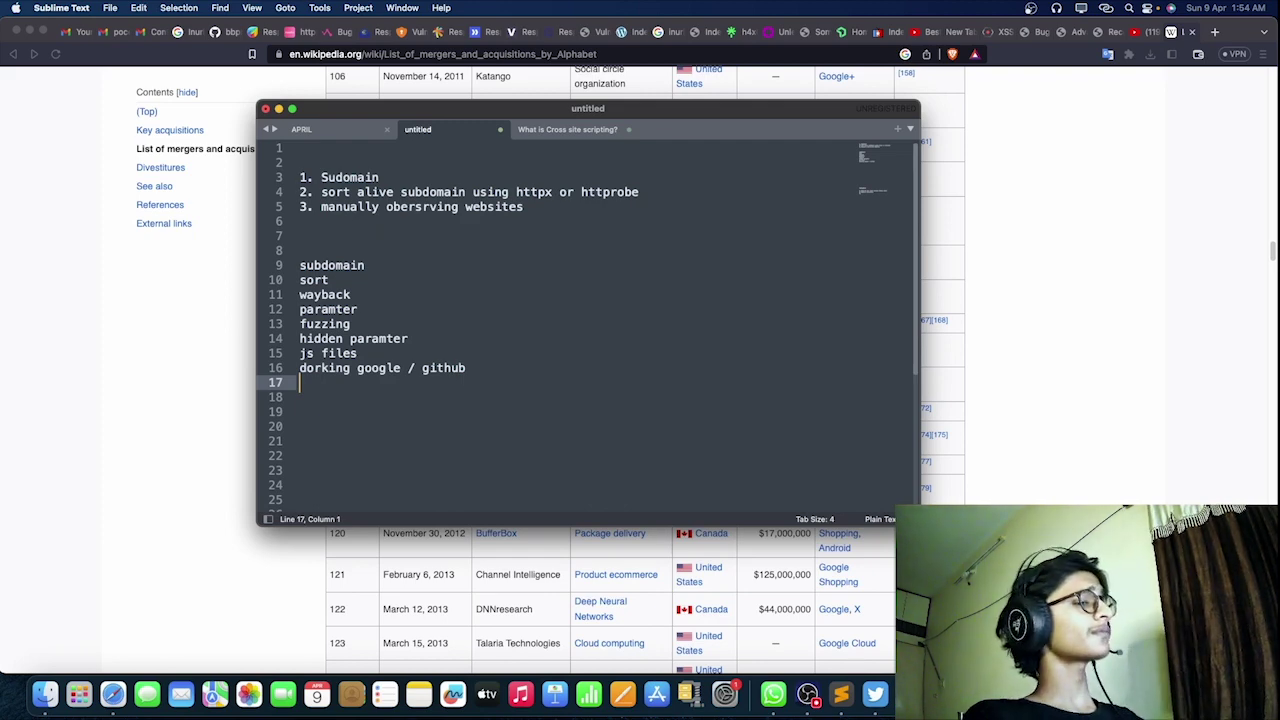
type("shodan ")
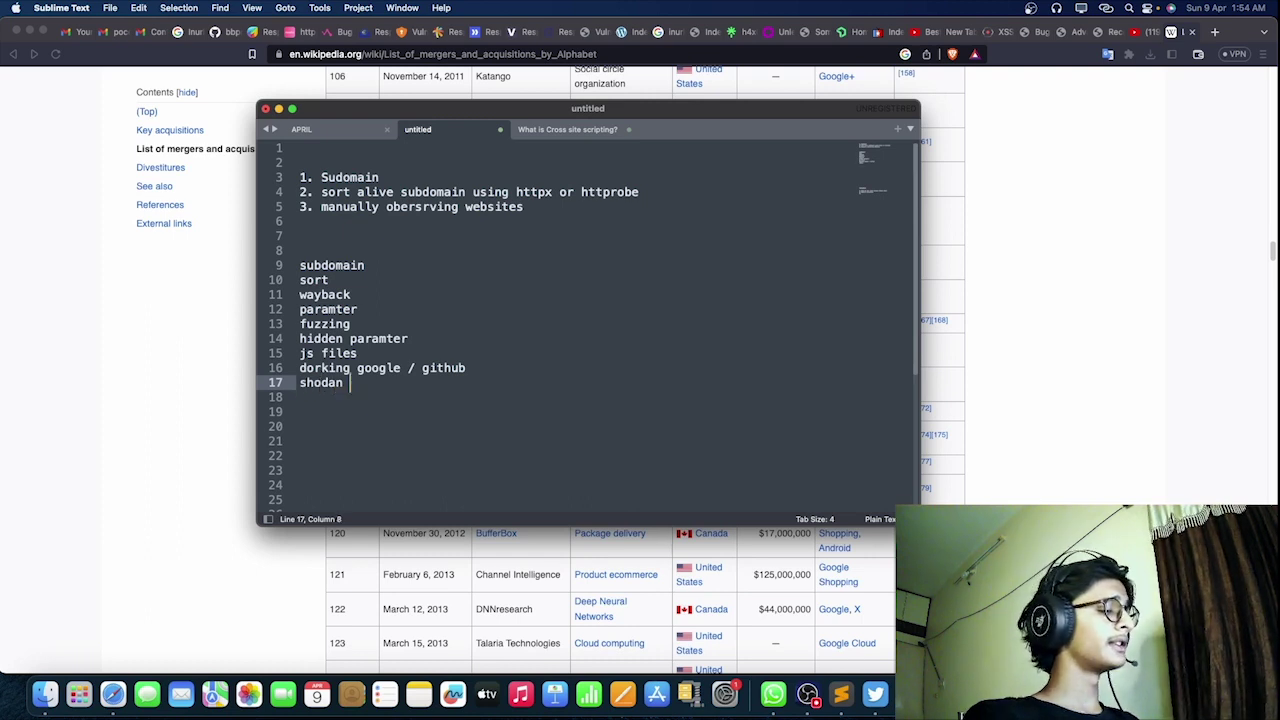
type("/ cencsys")
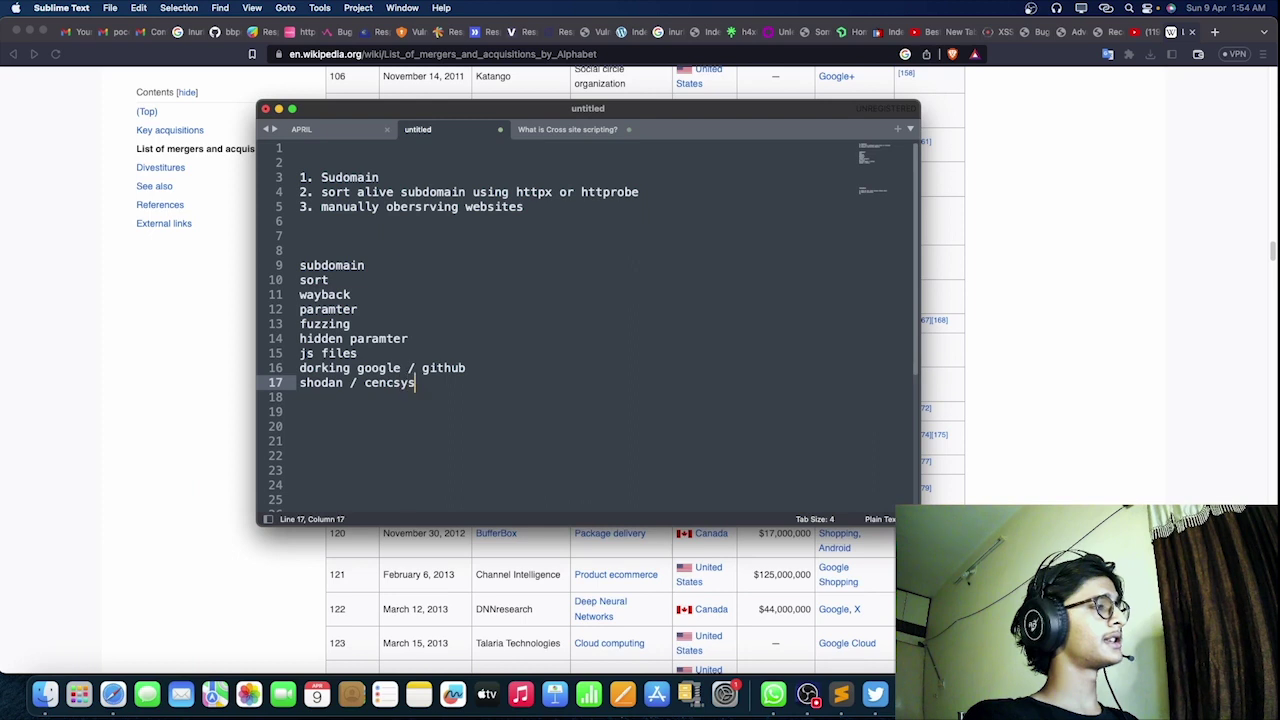
key("Return")
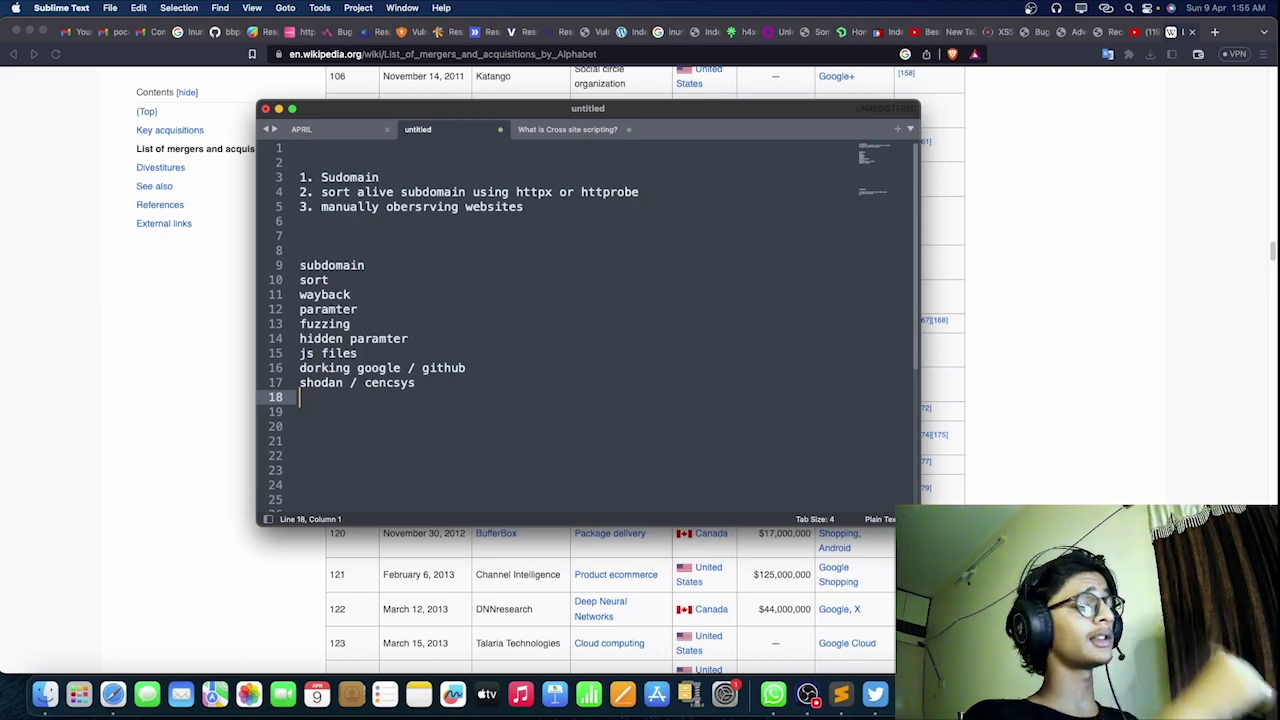
type("nmap")
key("Return")
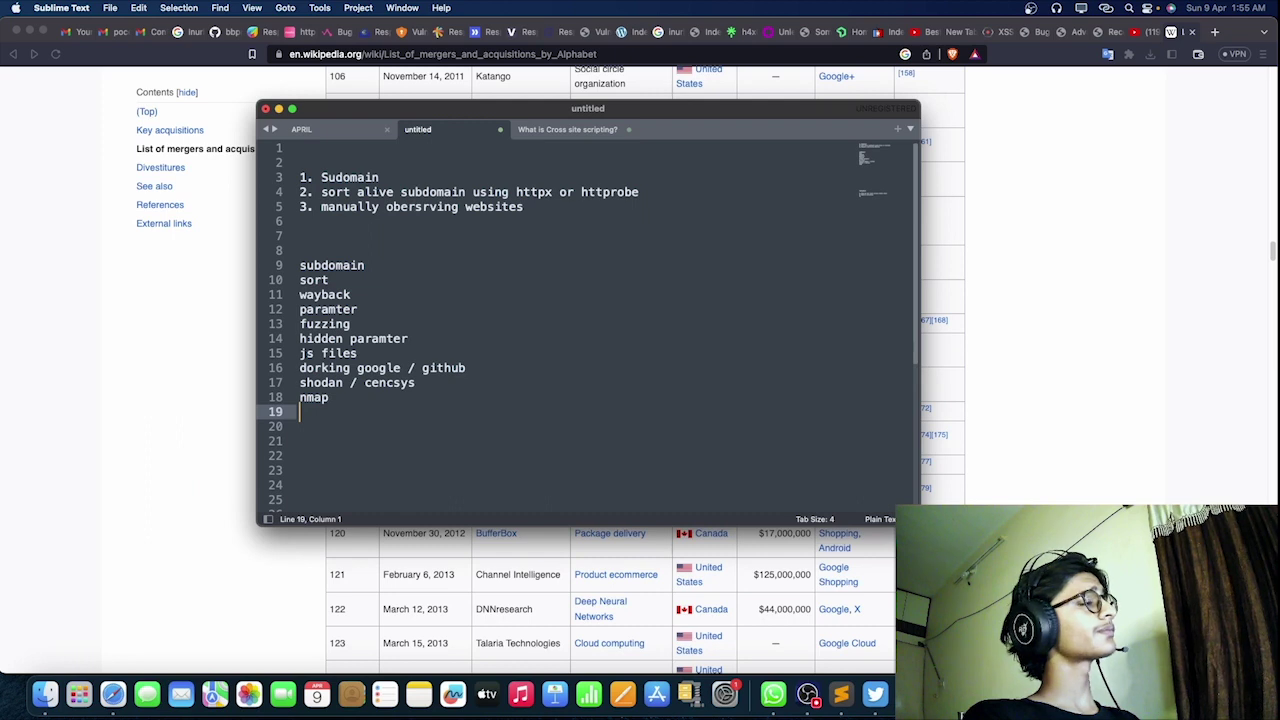
Step: Add 'one liners' and 'souce code look' lines to the recon list
type("one ")
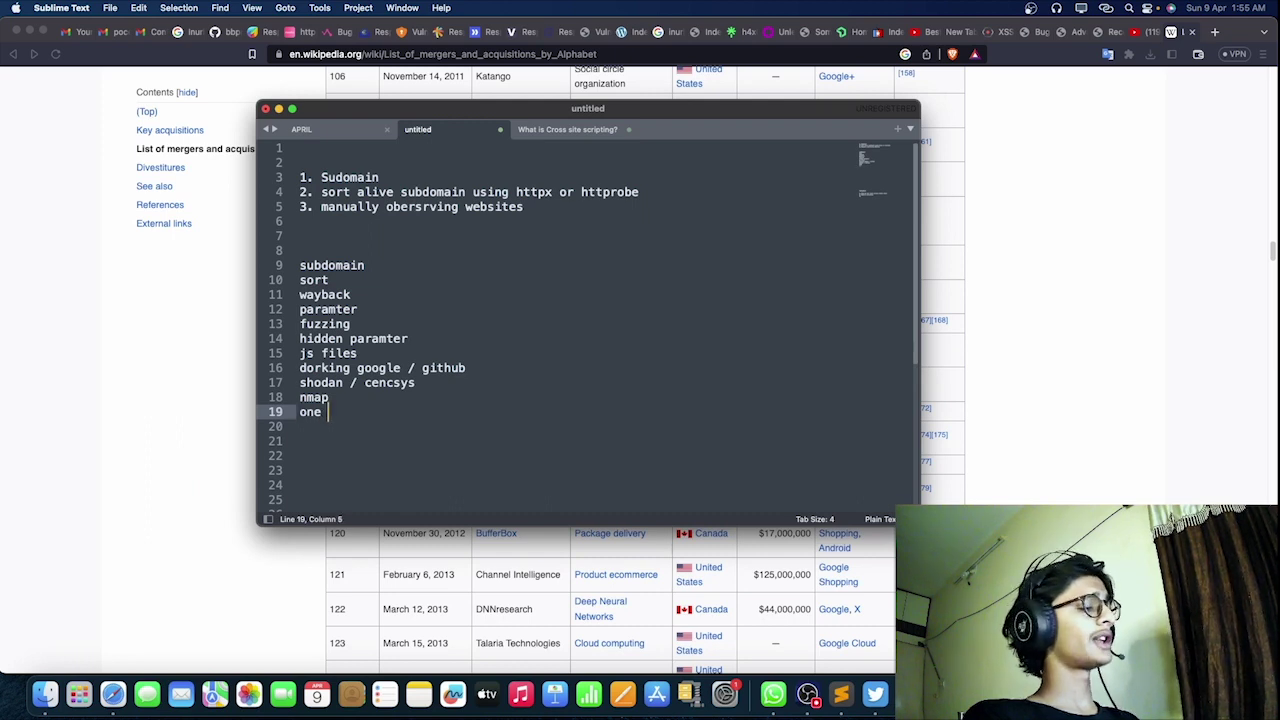
type("liners")
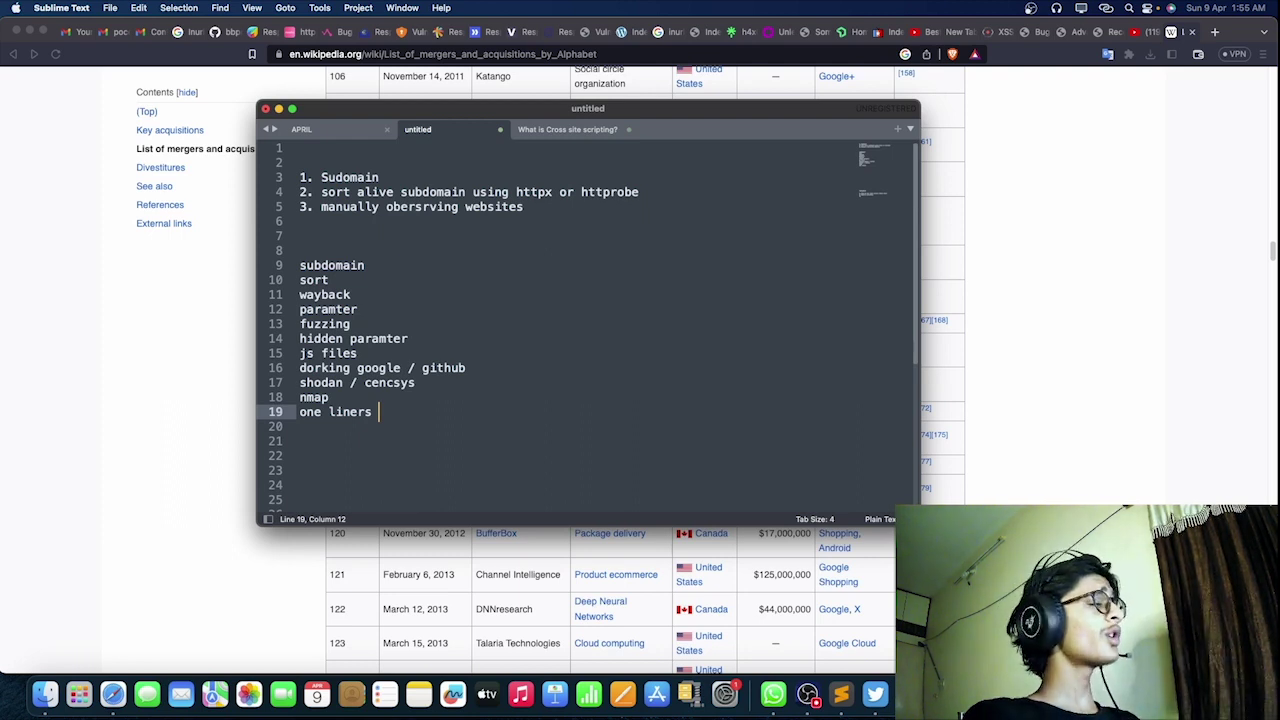
key("shift+Up")
key("shift+Down")
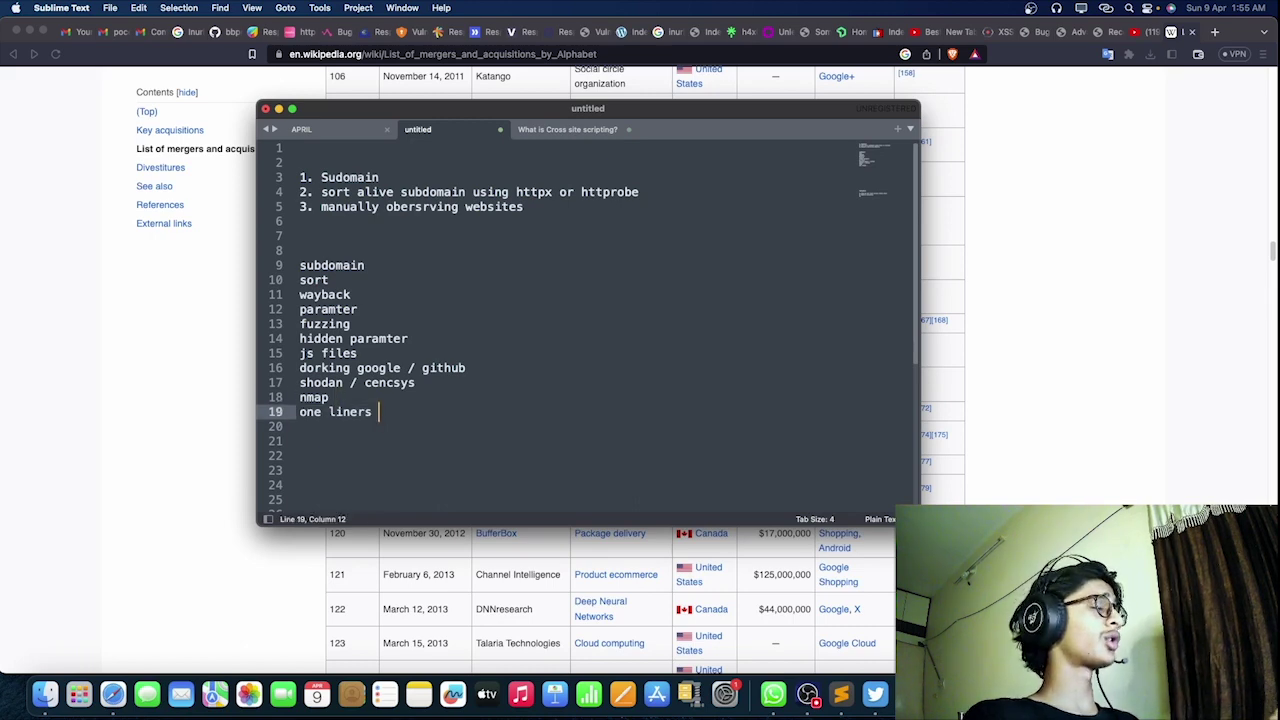
key("Return")
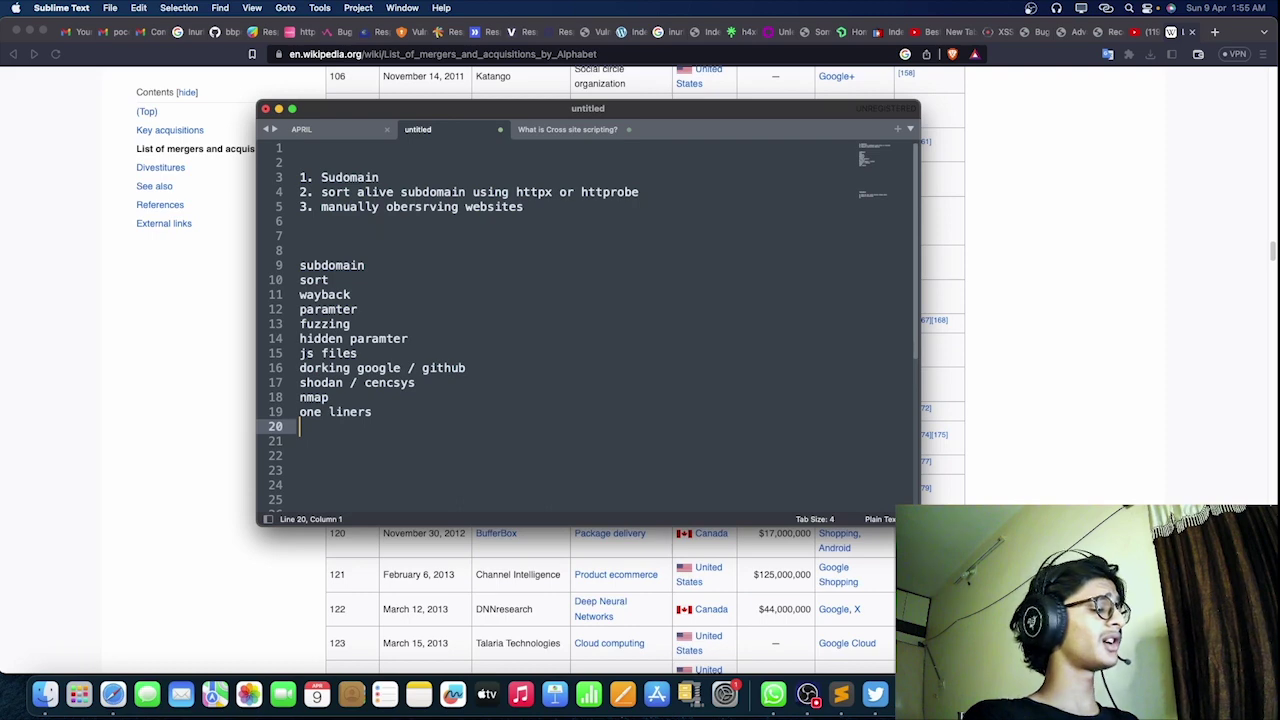
type("doc")
key("BackSpace")
key("BackSpace")
key("BackSpace")
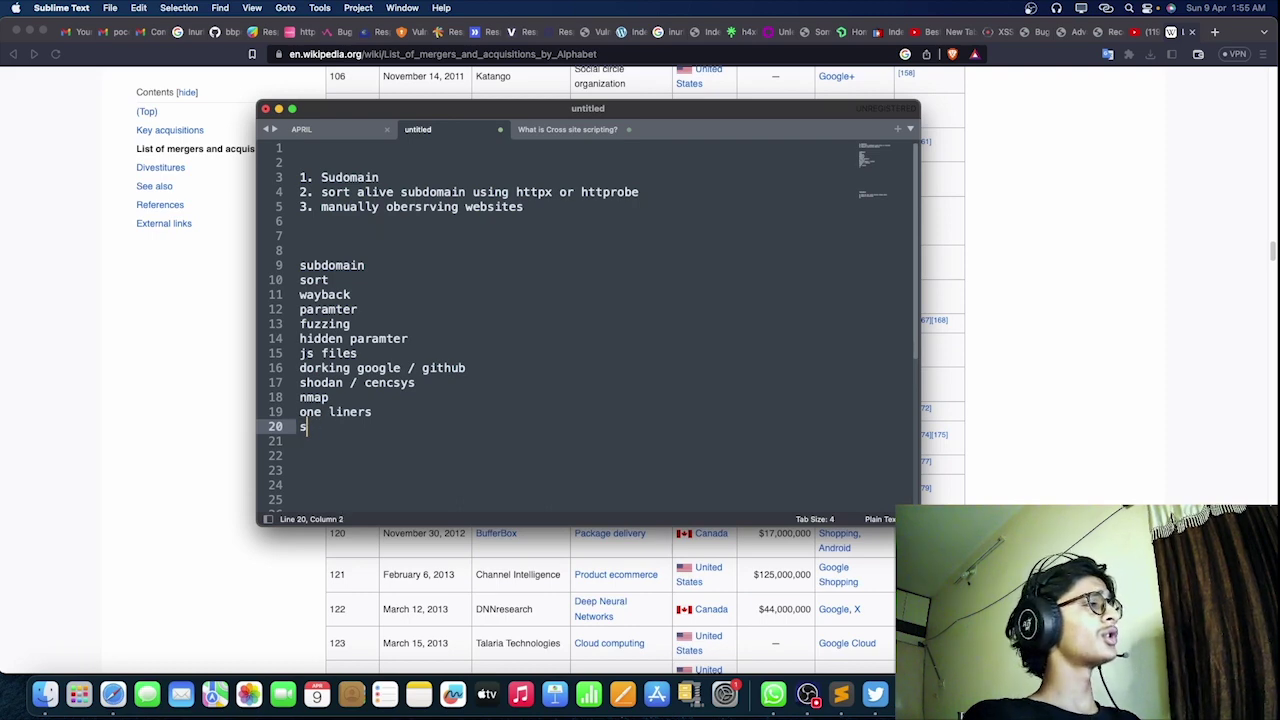
type("souc")
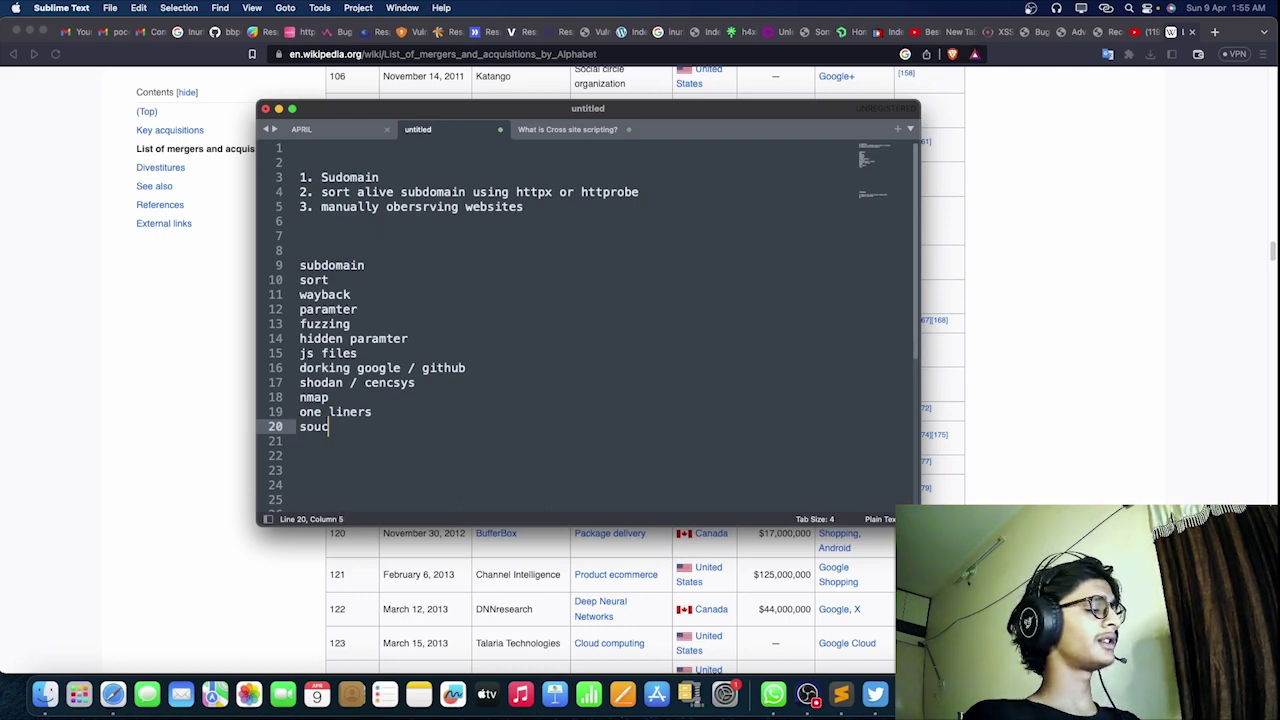
type("e code ana")
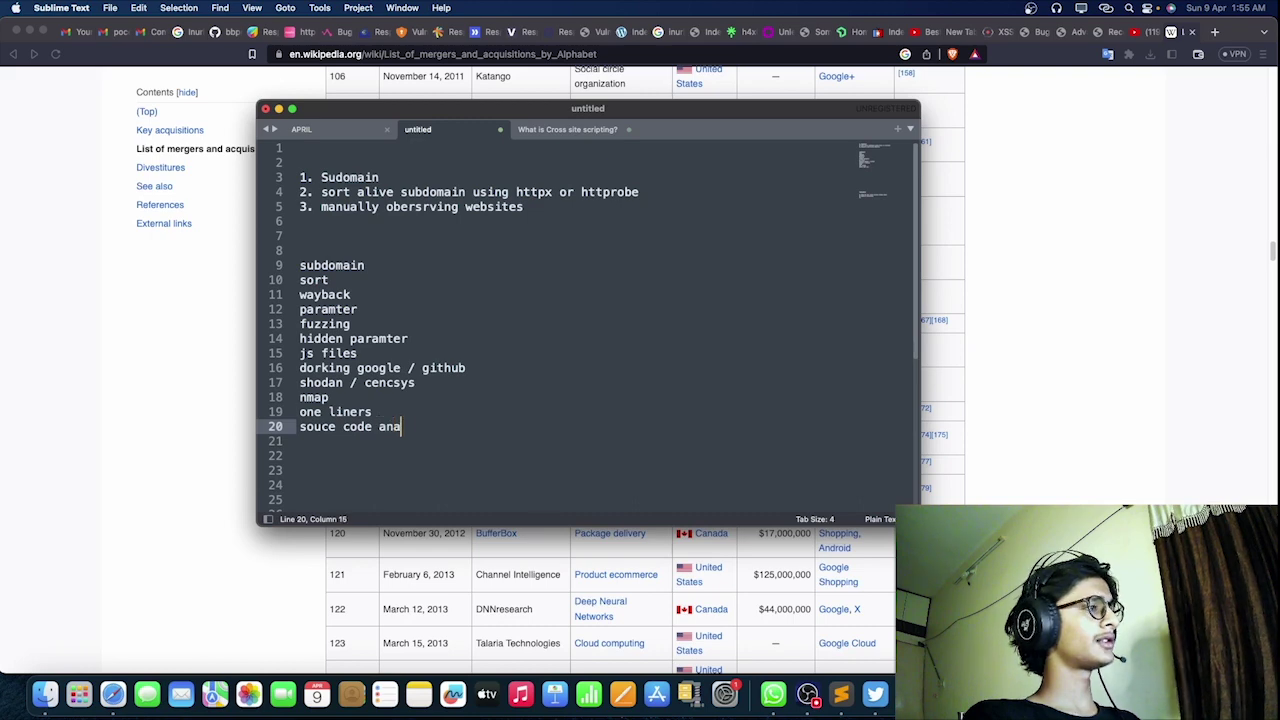
type("lyusooing")
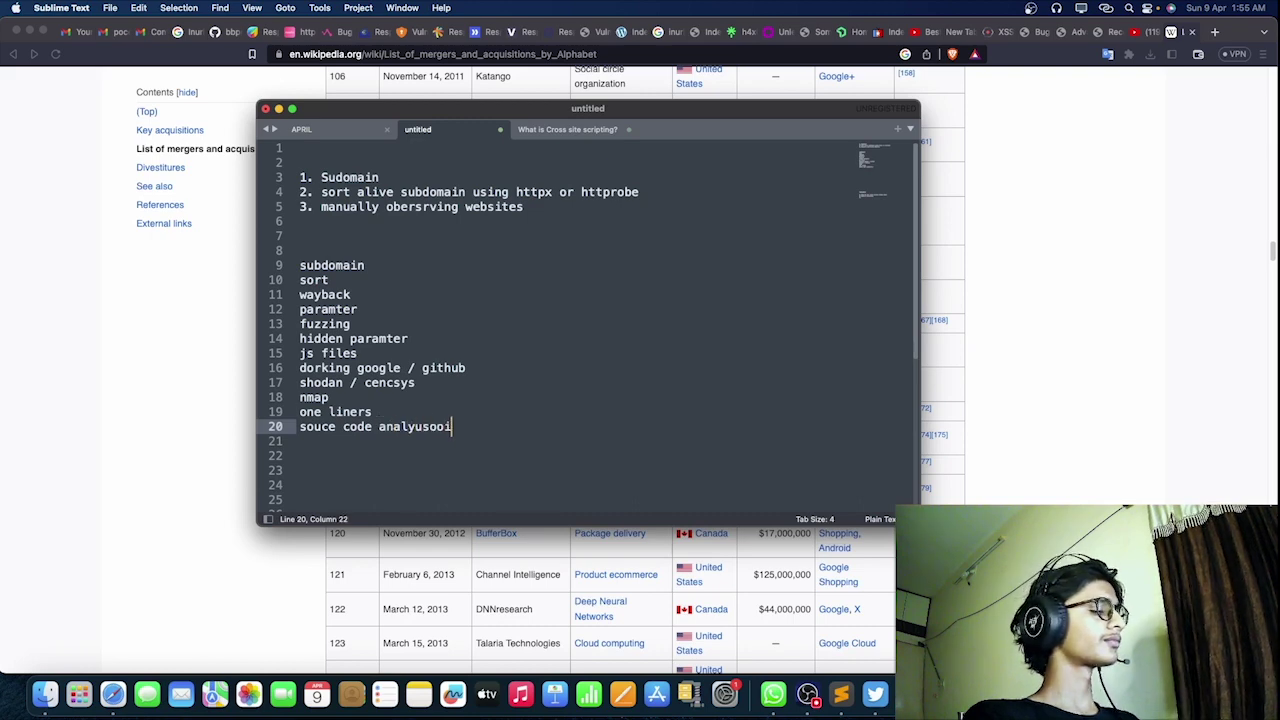
key("BackSpace")
key("BackSpace")
key("BackSpace")
key("BackSpace")
key("BackSpace")
key("BackSpace")
key("BackSpace")
key("BackSpace")
key("BackSpace")
key("BackSpace")
key("BackSpace")
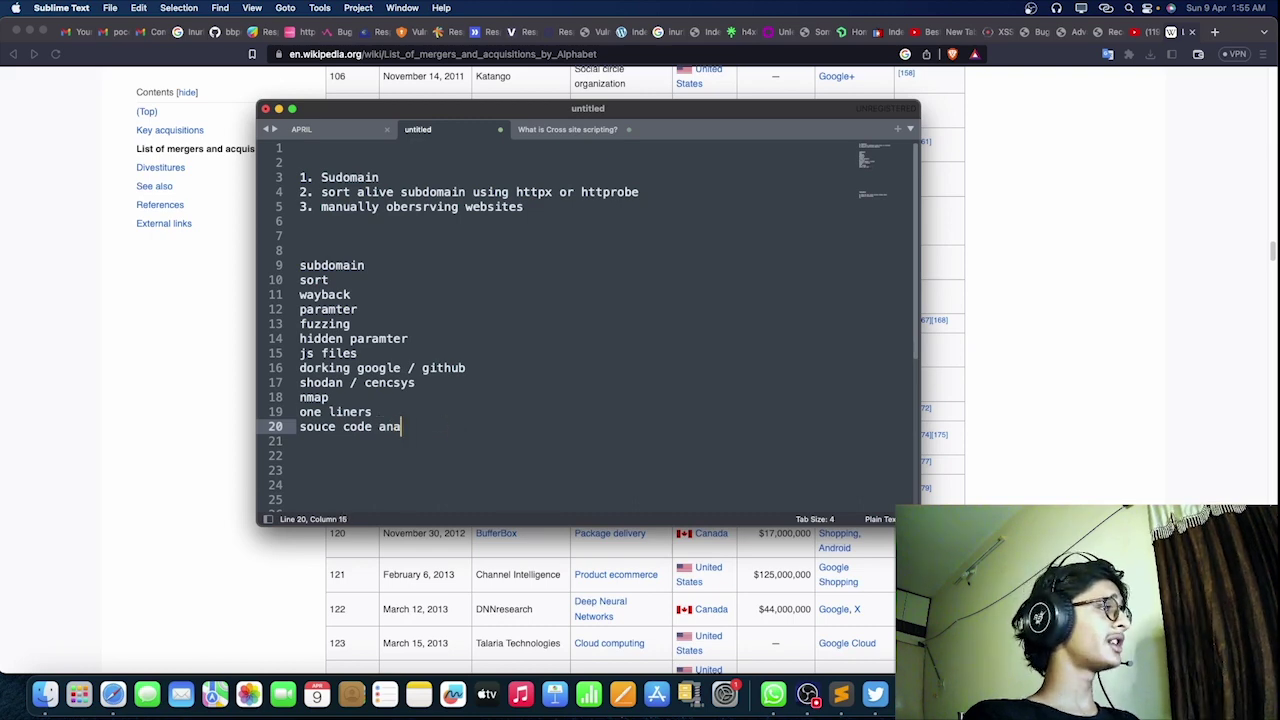
key("BackSpace")
key("BackSpace")
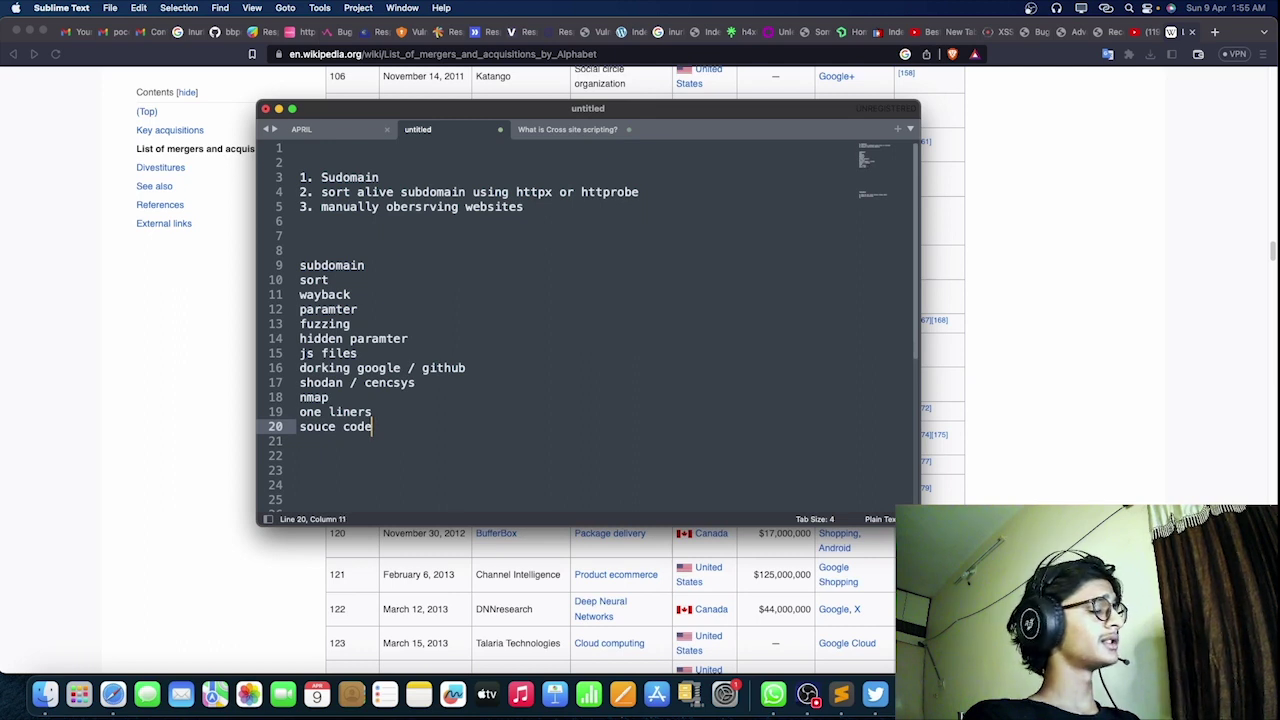
type("look")
key("Return")
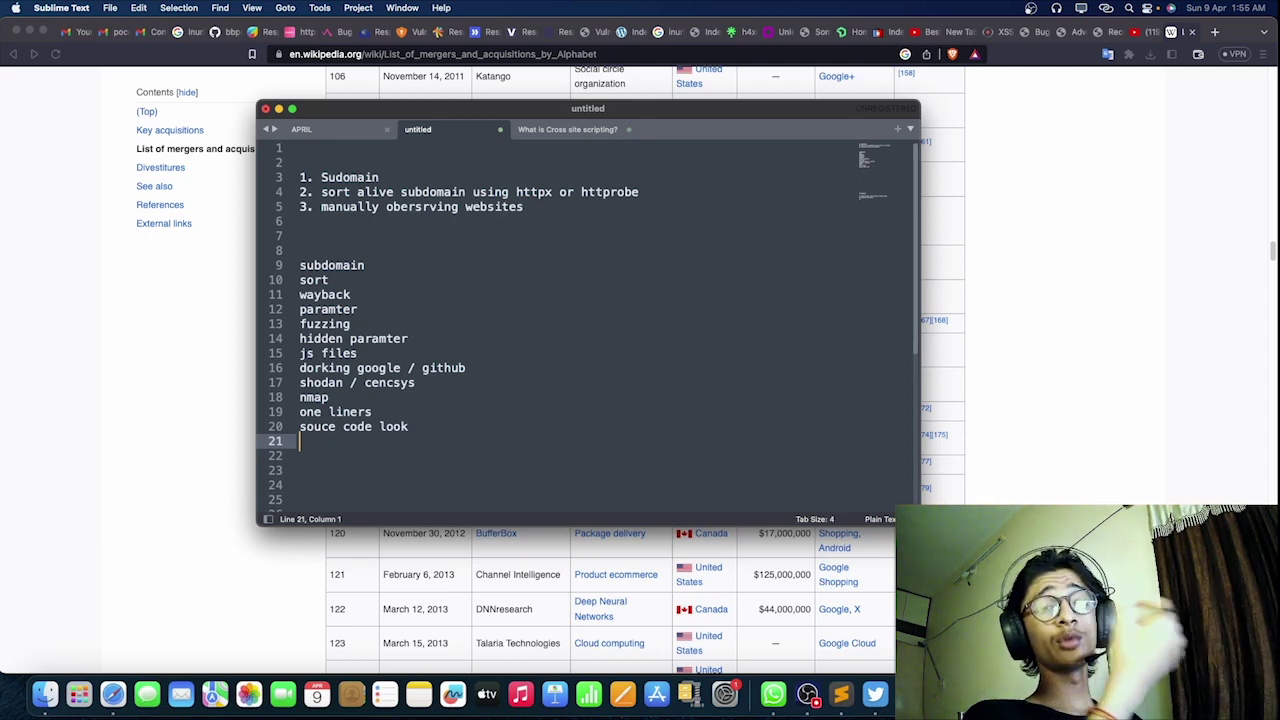
Step: Type 'old bugs resolved' on line 21, correcting the misspelling
type("old bu")
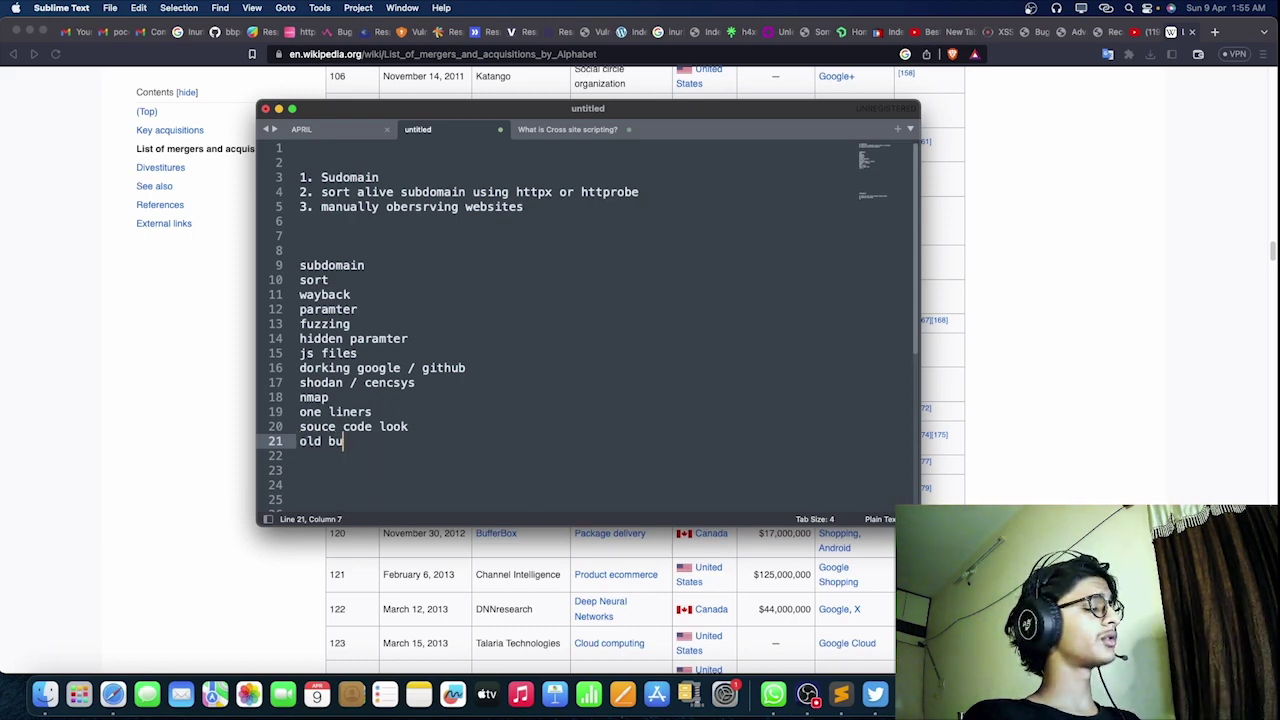
type("gs resoul")
key("BackSpace")
key("BackSpace")
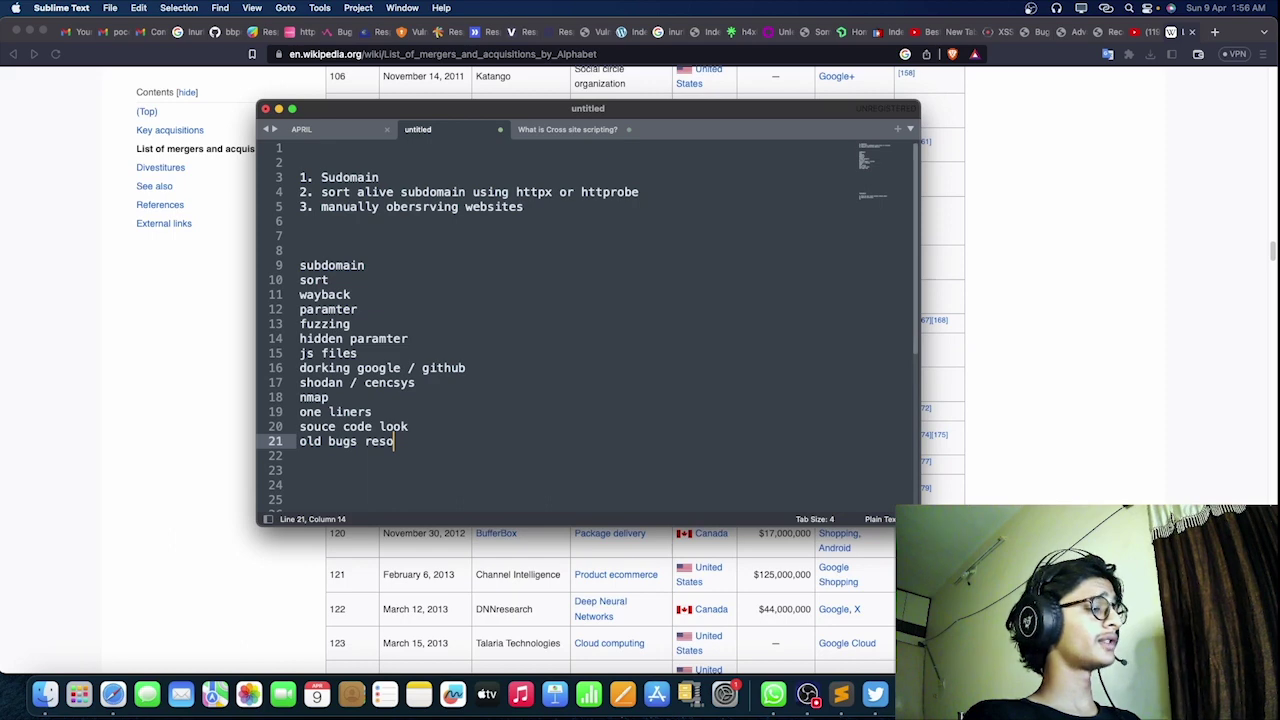
type("lved")
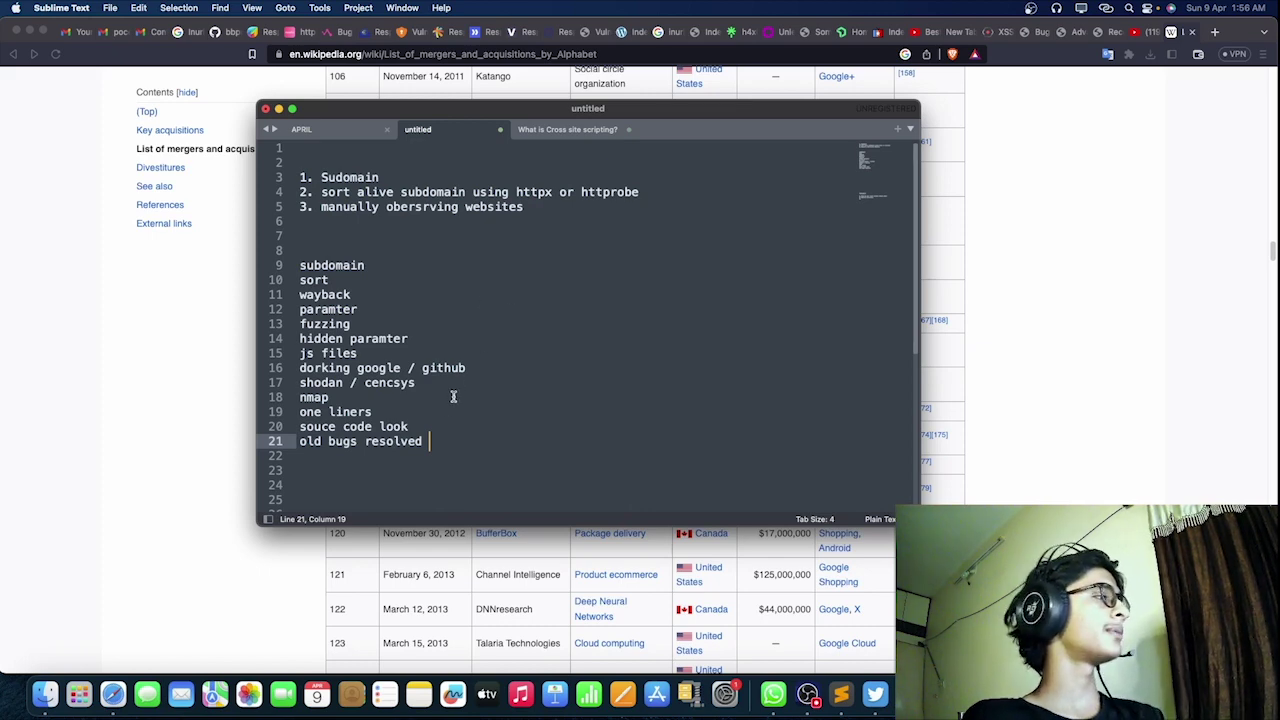
Step: Scroll Brave's 'Reconnaissance for Bug Bounties' course page, highlight NSE, and minimize Brave
left_click(1099, 33)
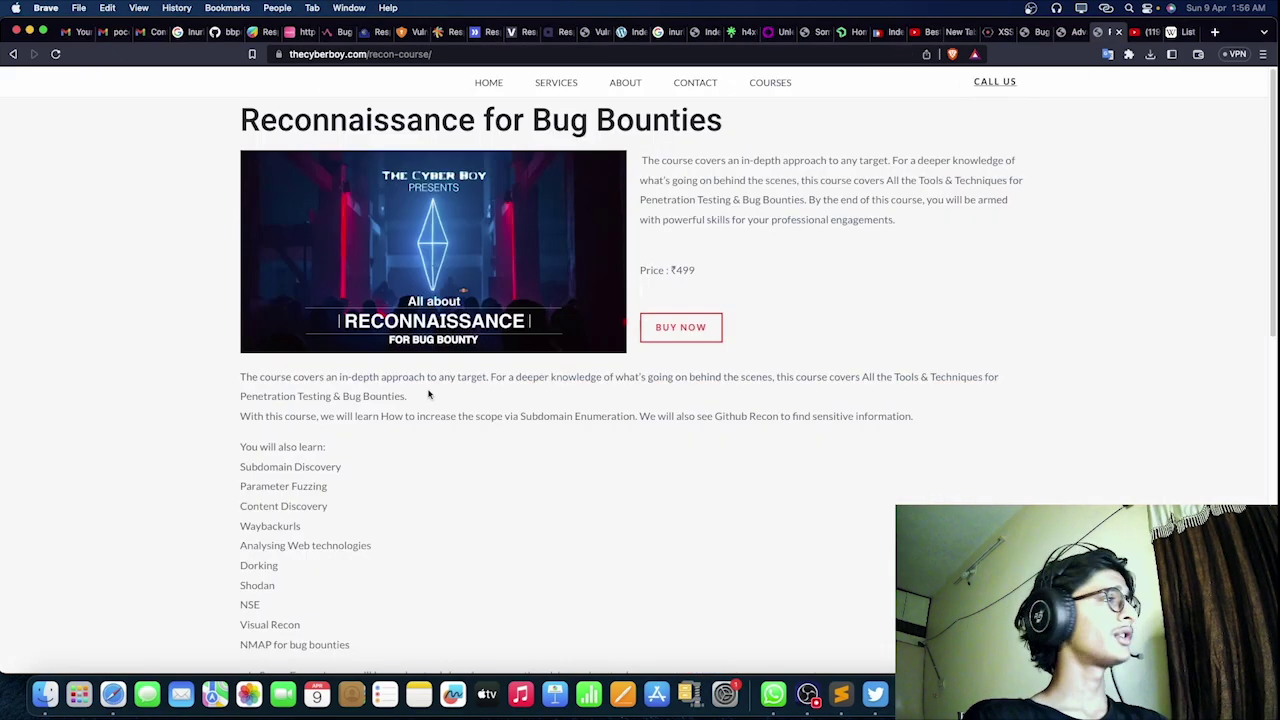
scroll(400, 429, "down", 2)
scroll(400, 429, "down", 1)
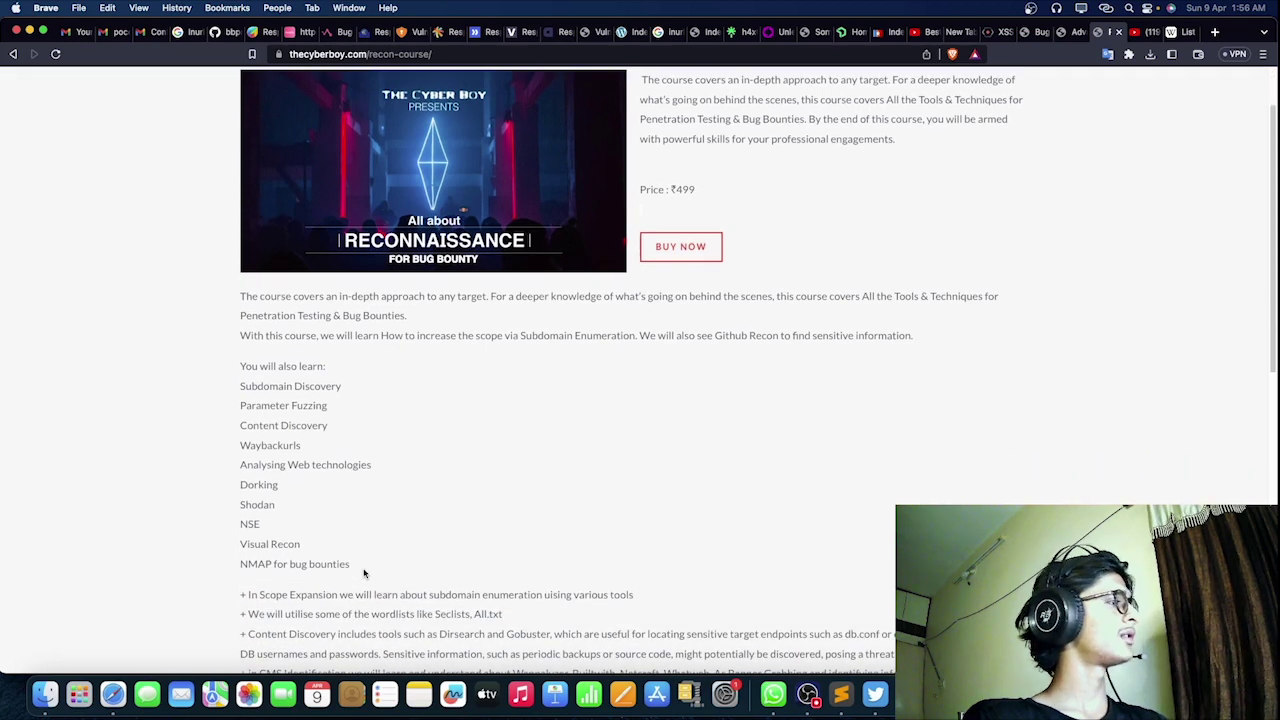
left_click_drag(264, 524, 237, 524)
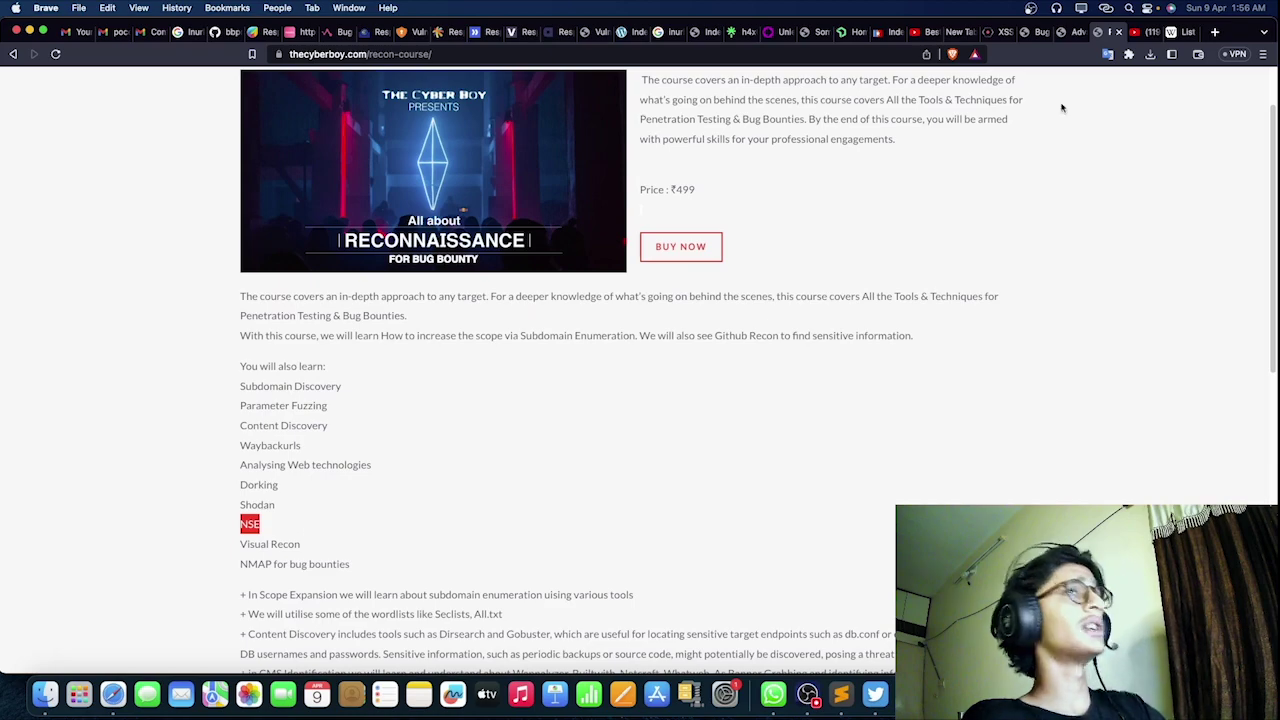
left_click(28, 32)
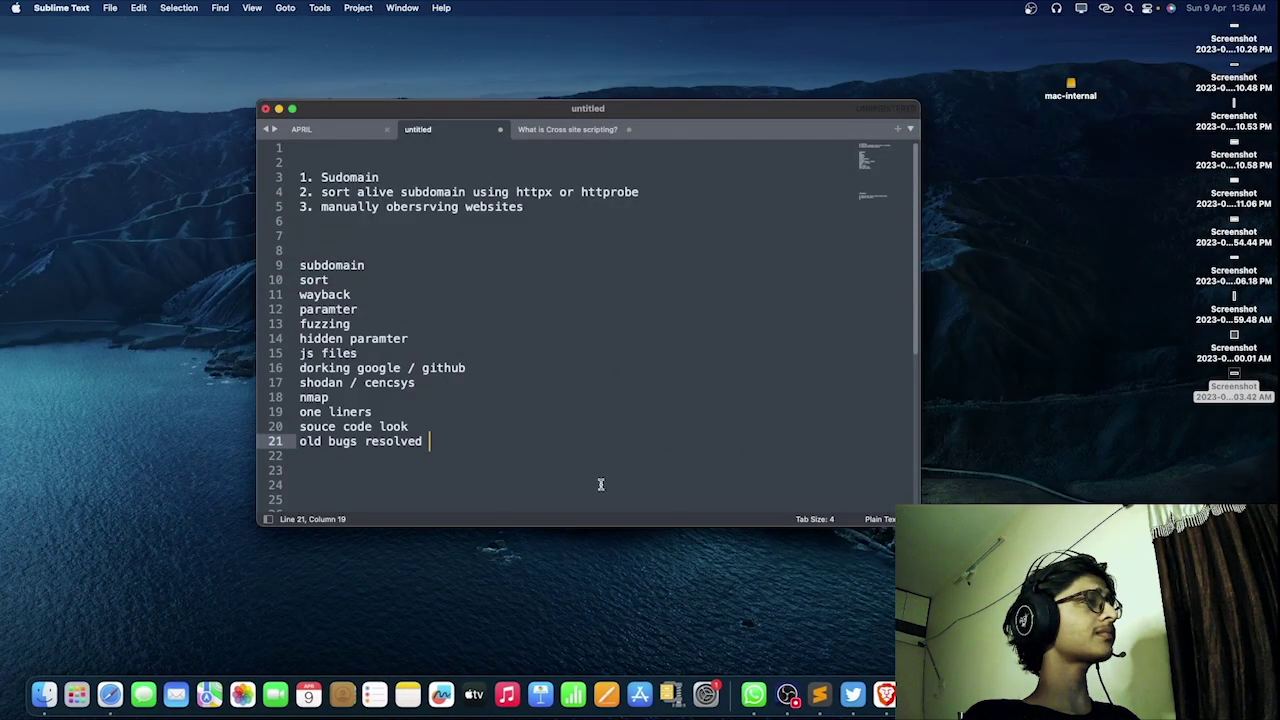
Step: Add a quoted "VISUAL RECON" line 22 and bring up recon.pdf's Visual Recon slide in Preview
left_click_drag(300, 456, 297, 278)
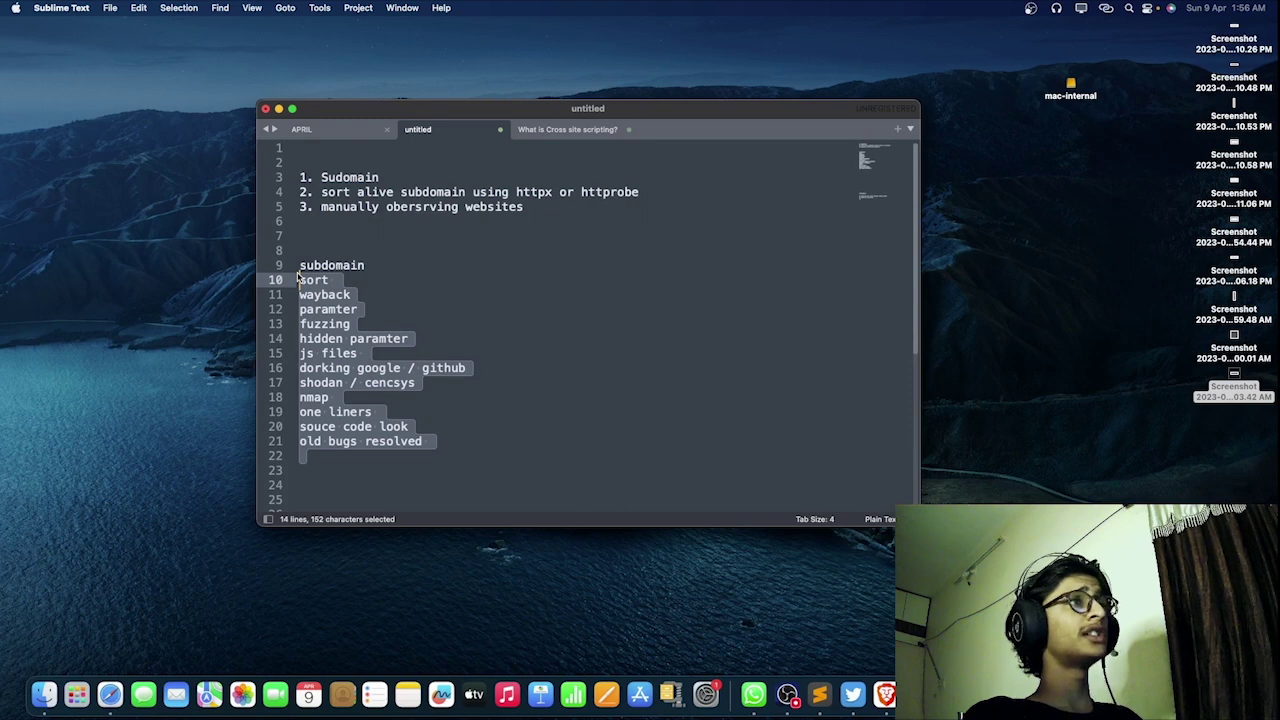
left_click(320, 463)
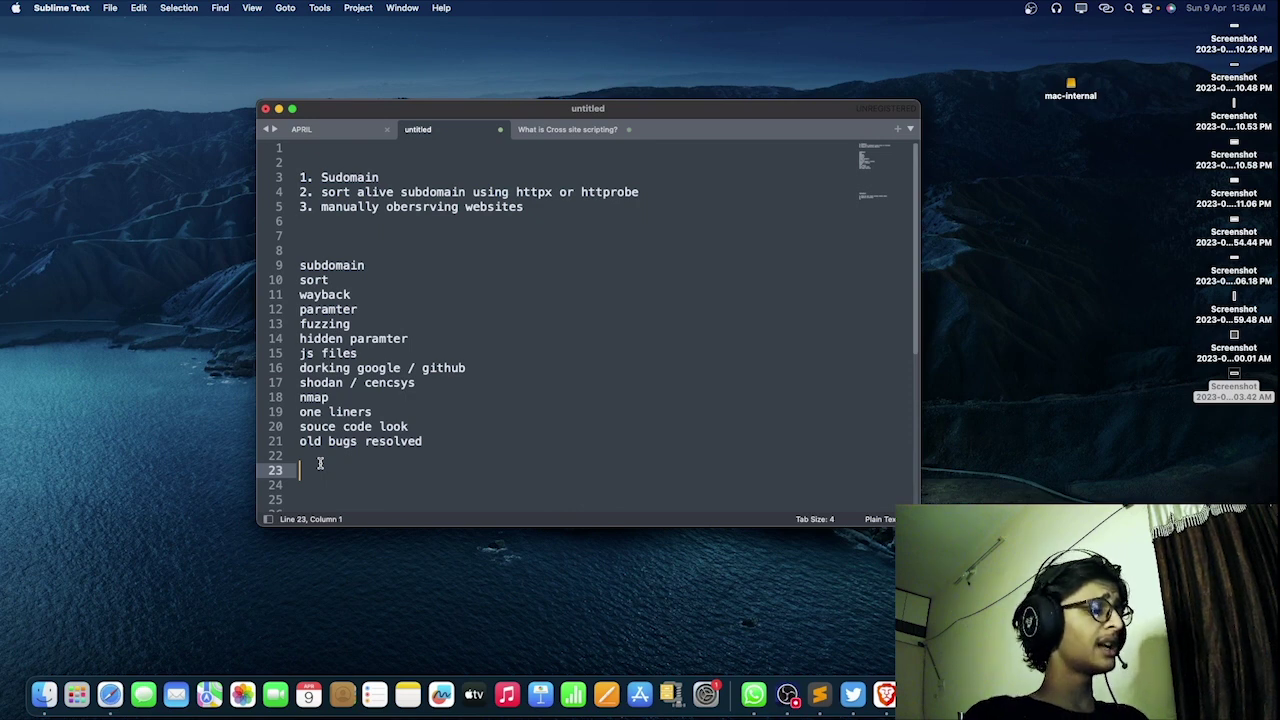
key("Up")
type("\"\"")
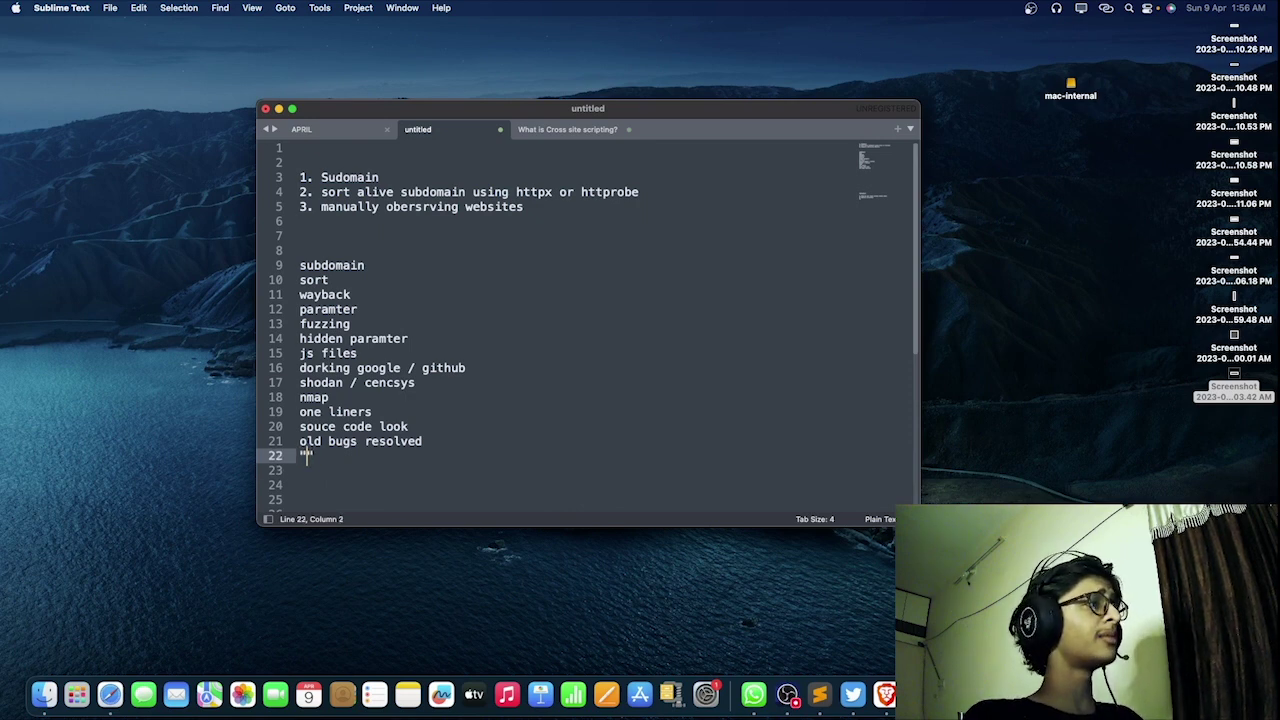
type("VISUAL ")
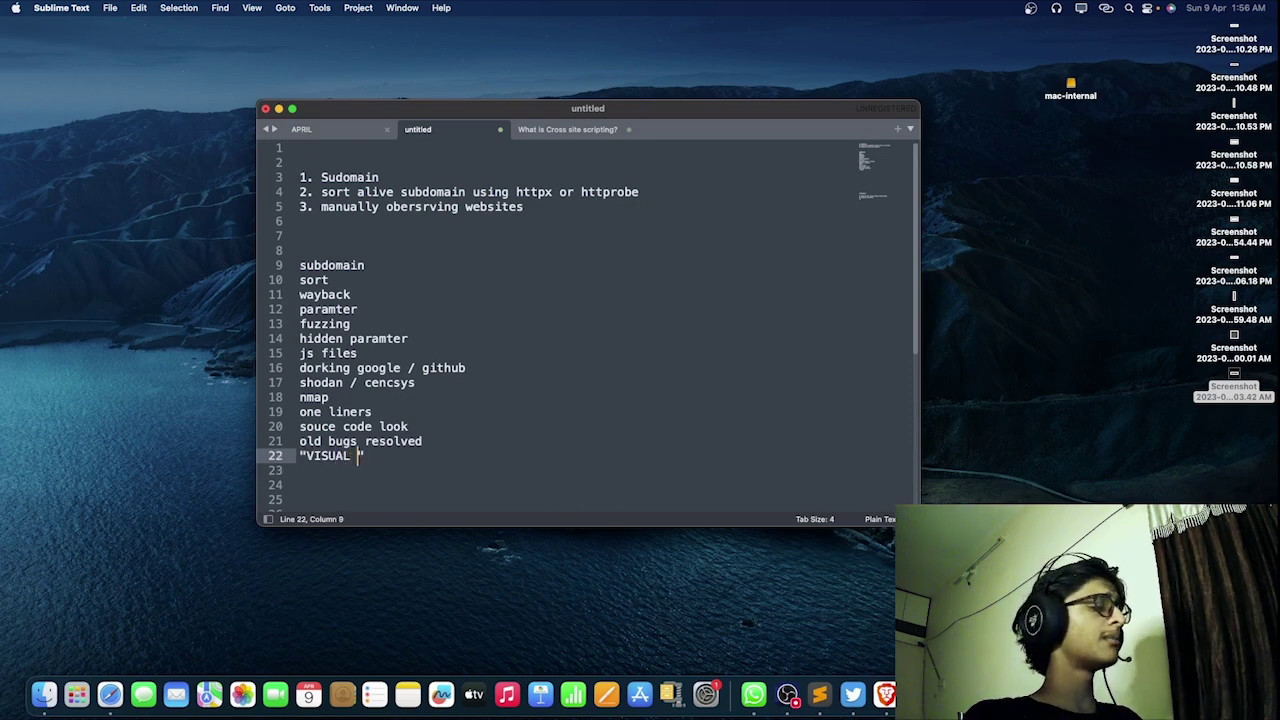
type("RECON")
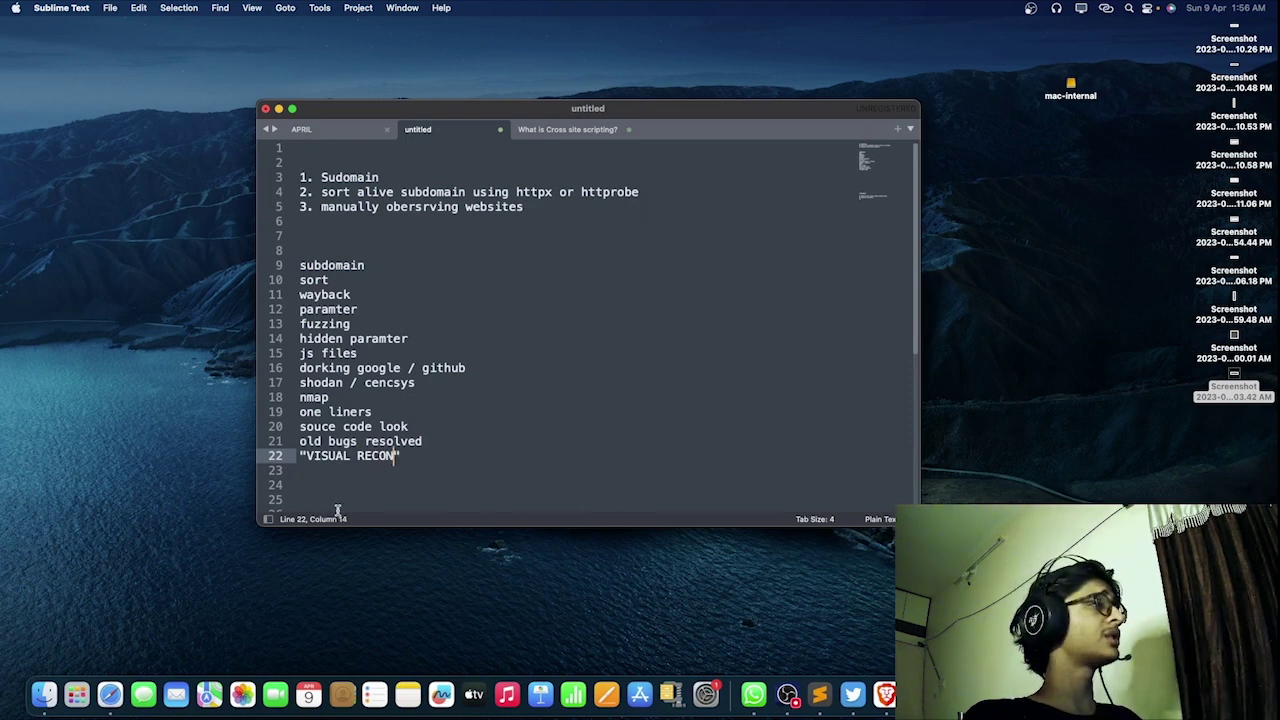
left_click_drag(411, 461, 300, 456)
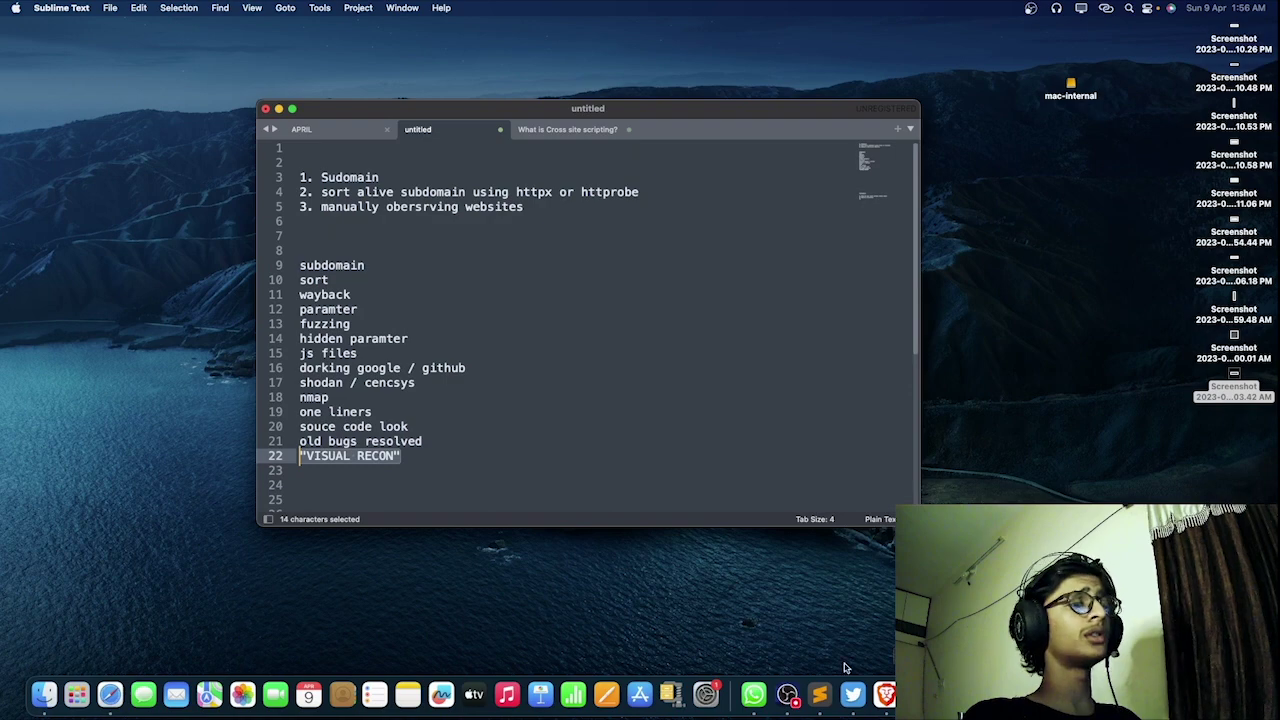
left_click(935, 693)
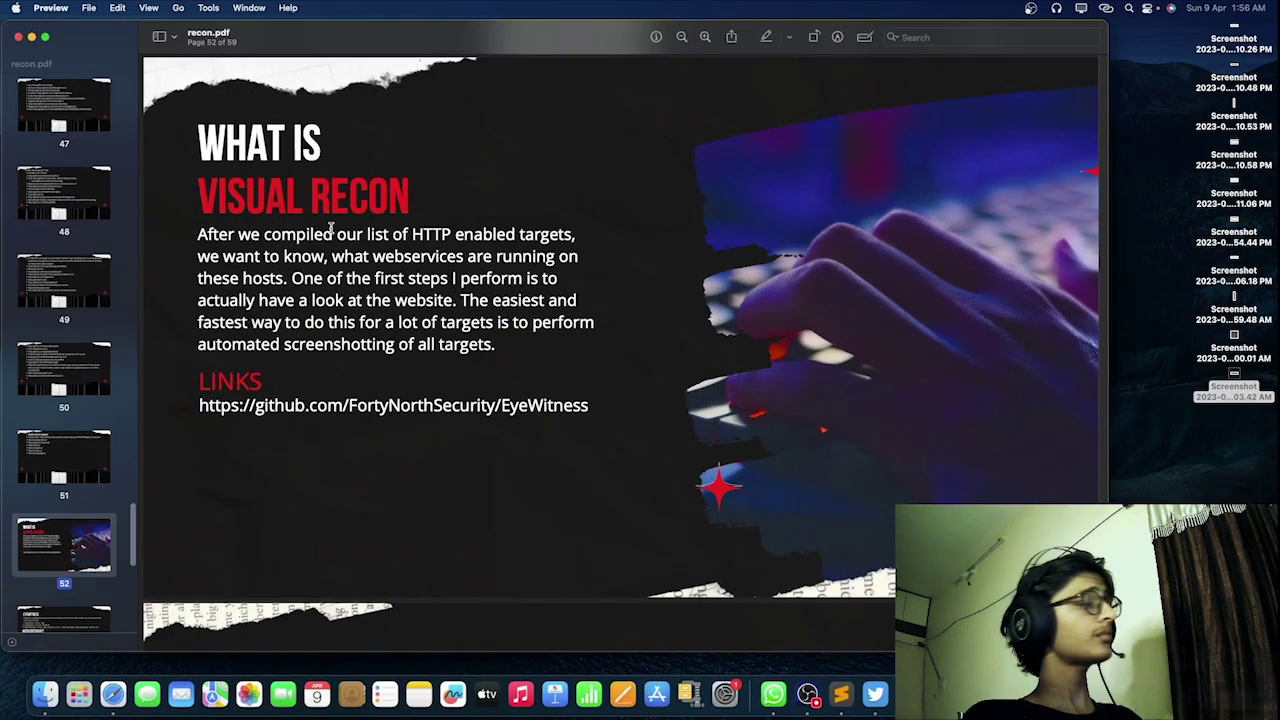
Step: Read the Visual Recon slide full screen, highlighting lines on webservices, hosts and automated screenshotting
left_click(44, 36)
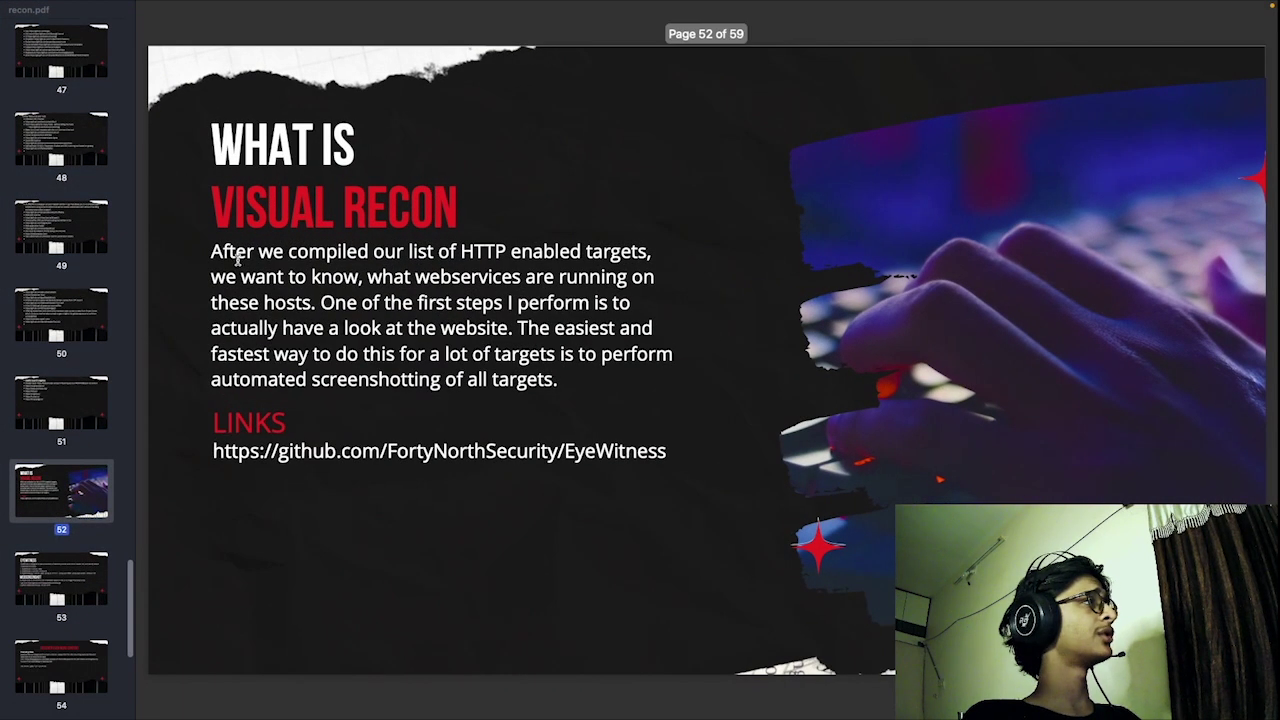
left_click_drag(211, 251, 645, 253)
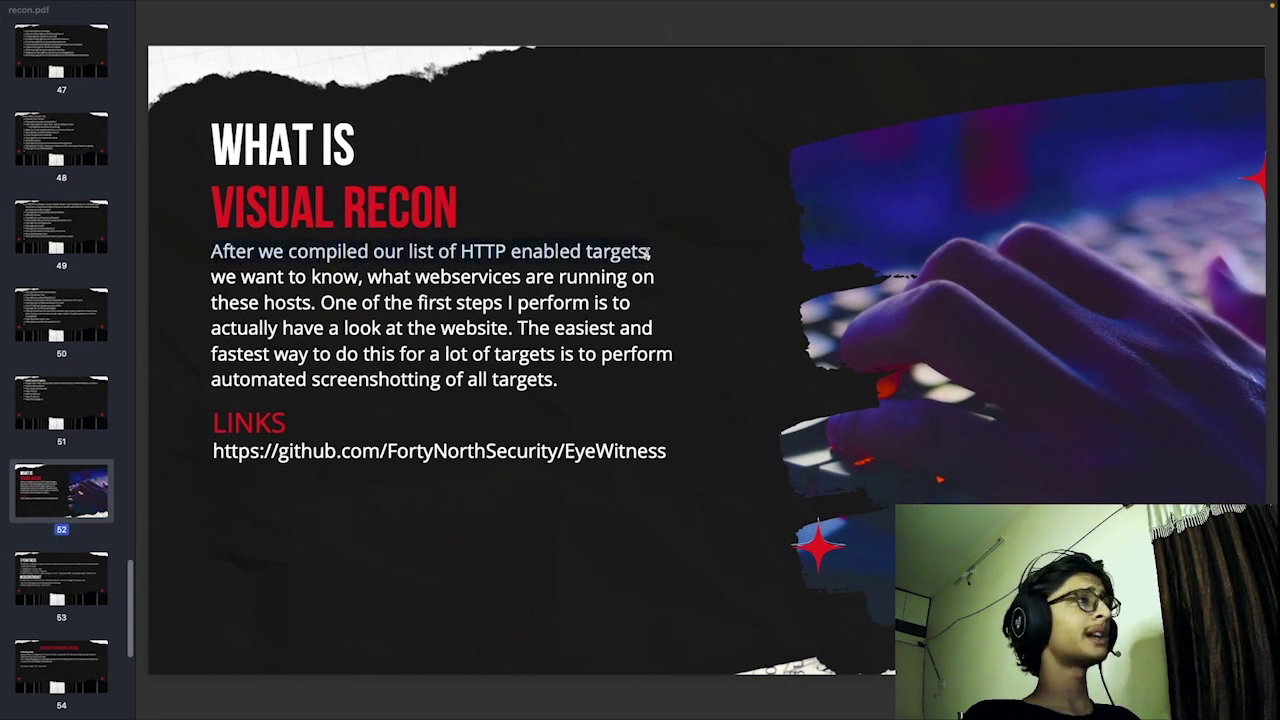
left_click(645, 255)
left_click_drag(215, 281, 524, 279)
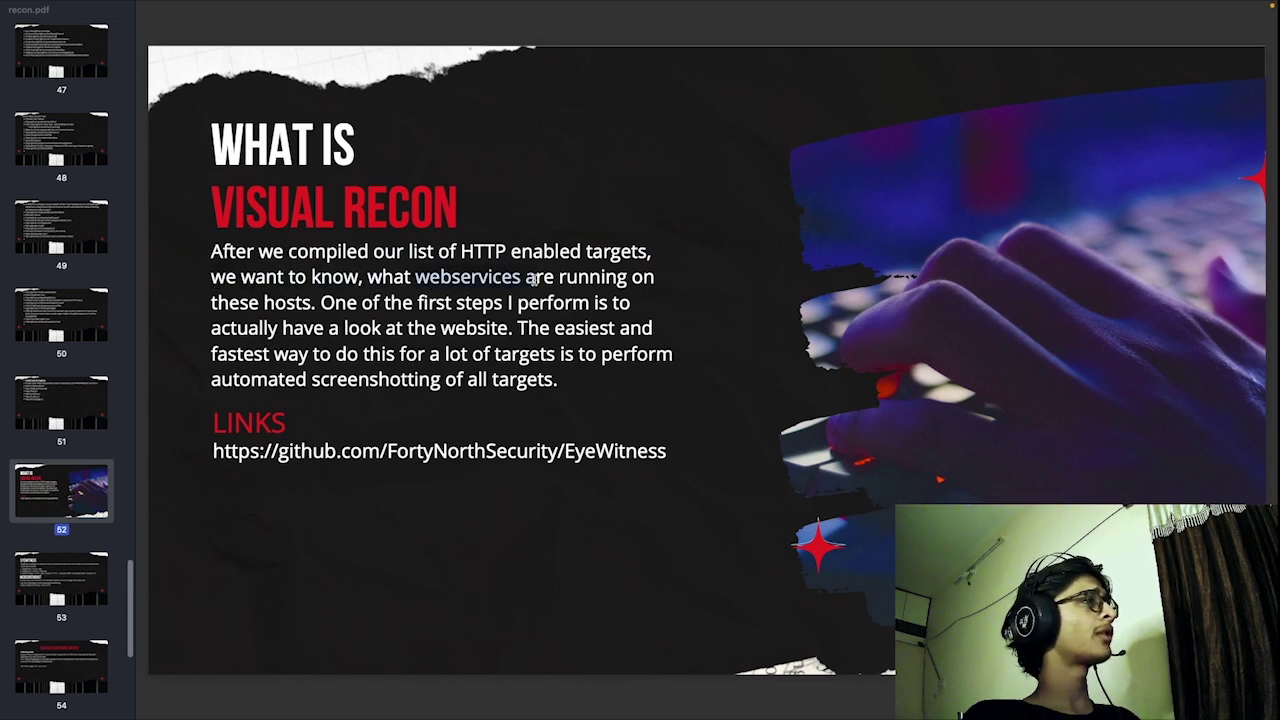
left_click_drag(231, 305, 607, 306)
left_click_drag(247, 330, 574, 357)
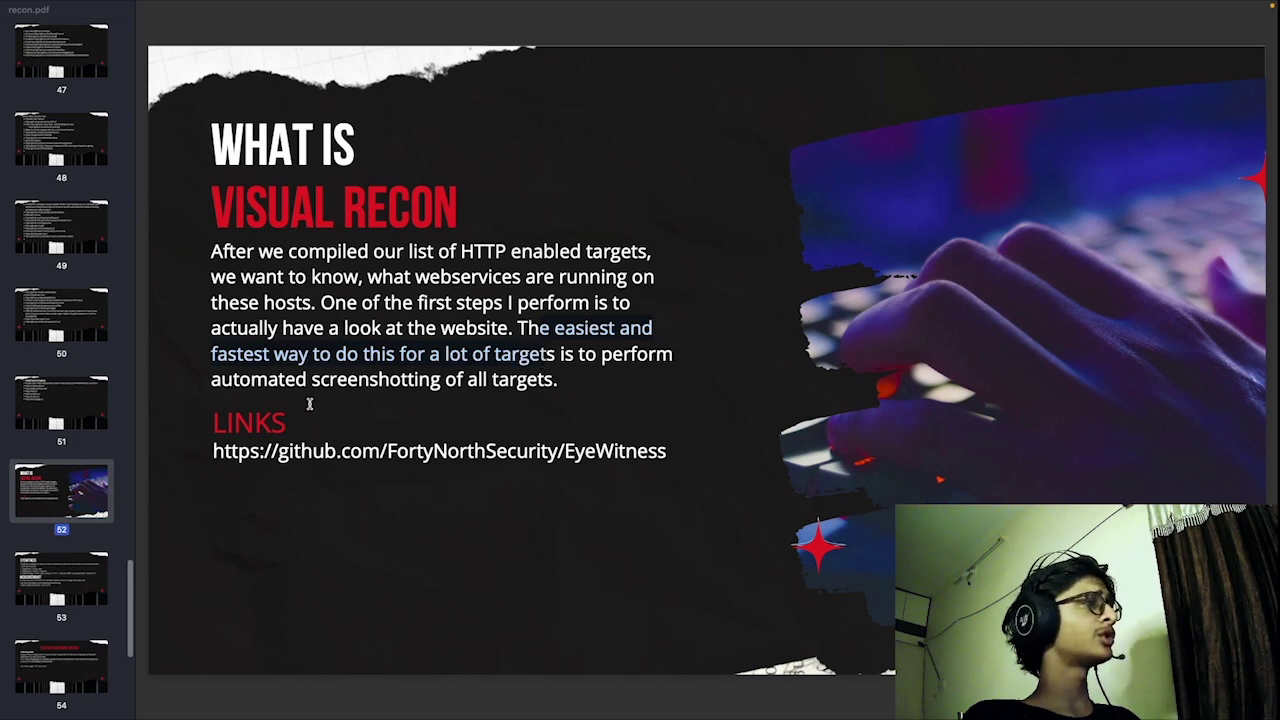
left_click_drag(236, 383, 543, 384)
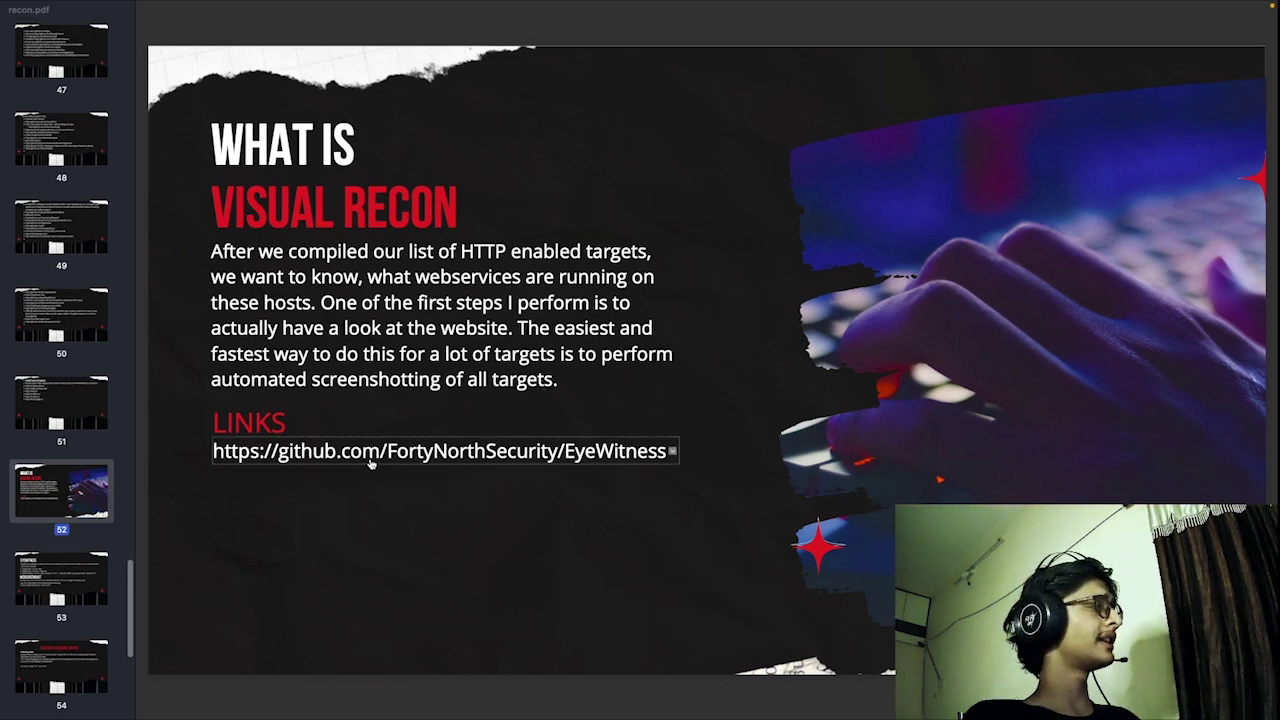
left_click(864, 693)
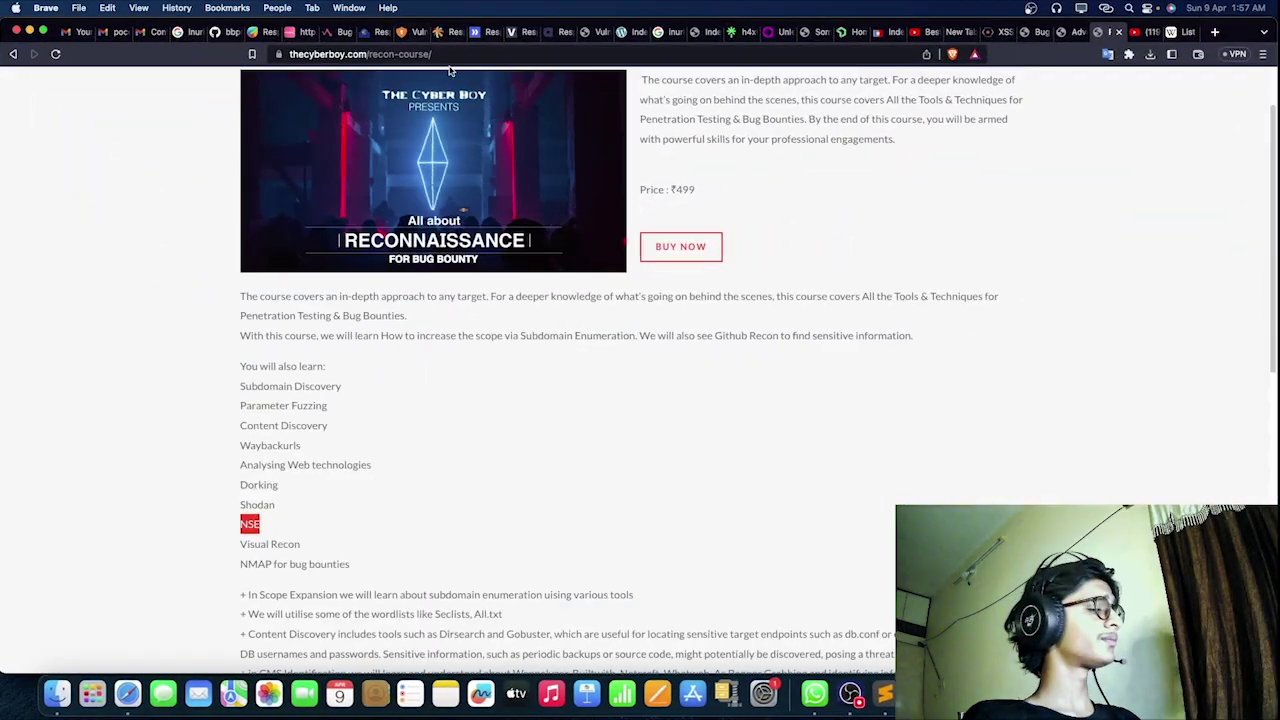
Step: Back on the Recon Course tab, select the course page title and its web address
key("super+t")
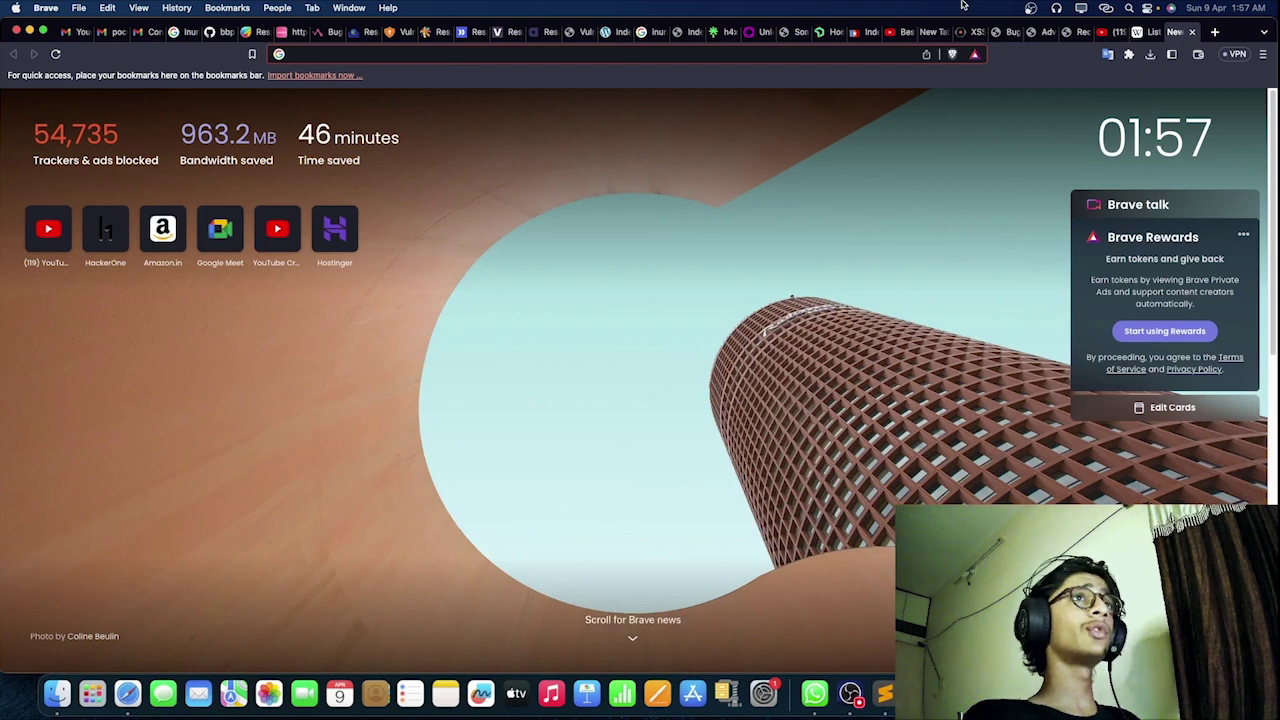
left_click(1088, 40)
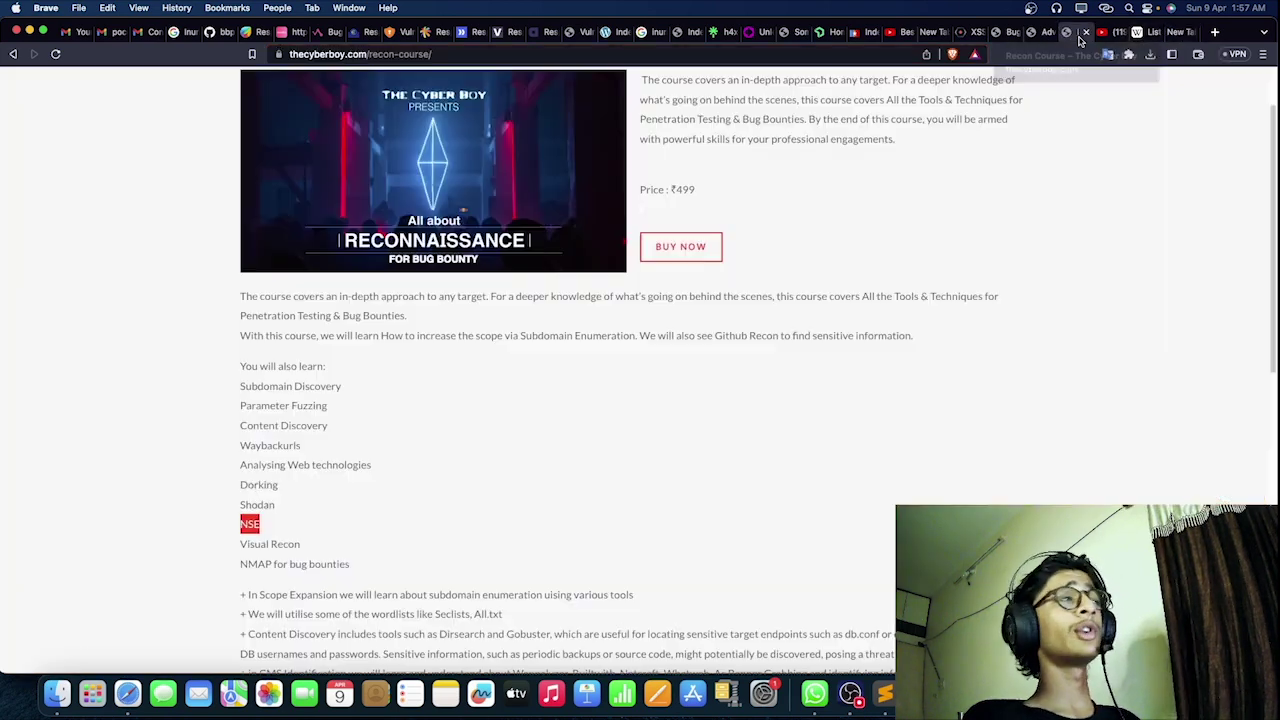
scroll(467, 412, "up", 2)
left_click_drag(241, 118, 706, 125)
left_click(405, 54)
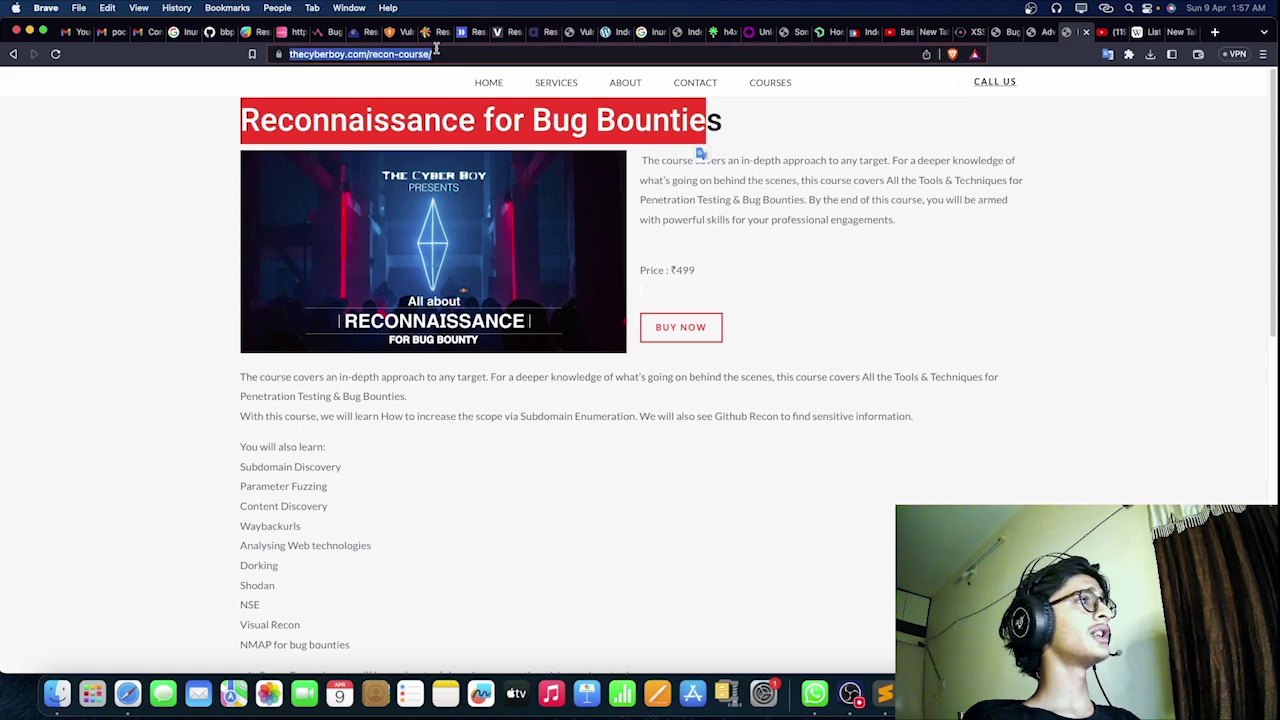
left_click(55, 278)
Step: Search Google for 'eyewitness' in a new tab
key("super+t")
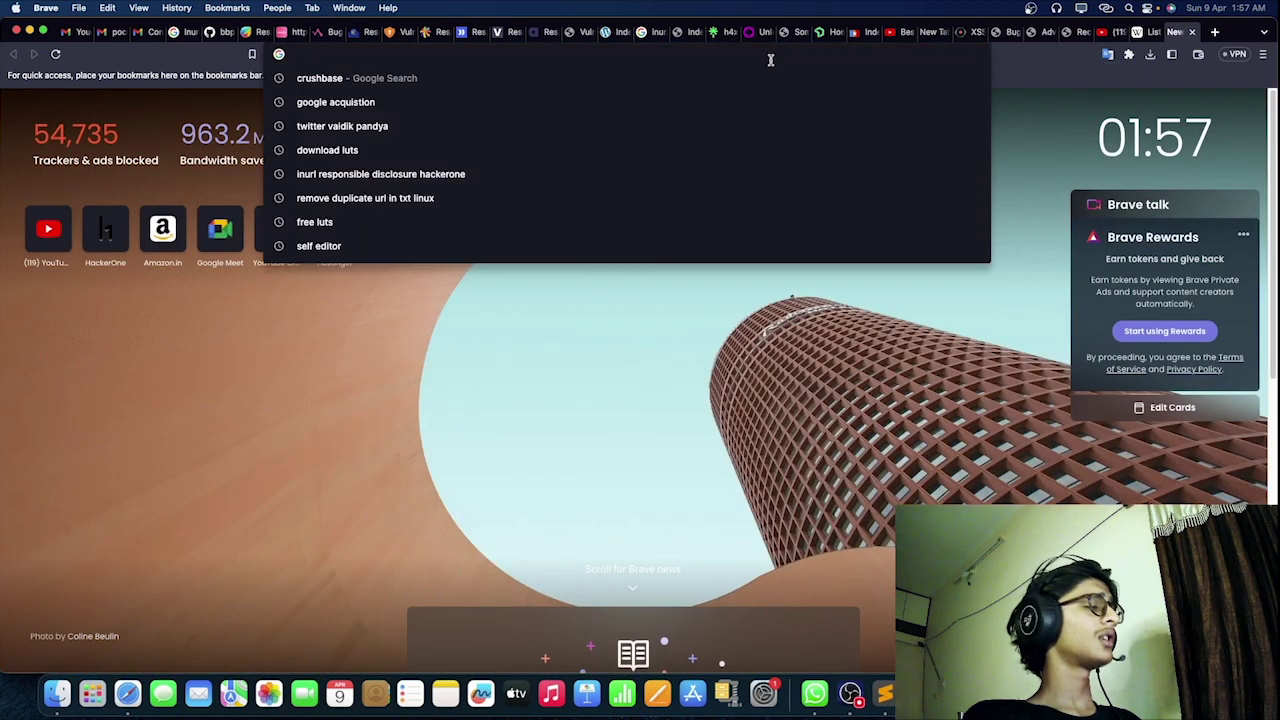
type("eyewitness")
key("Return")
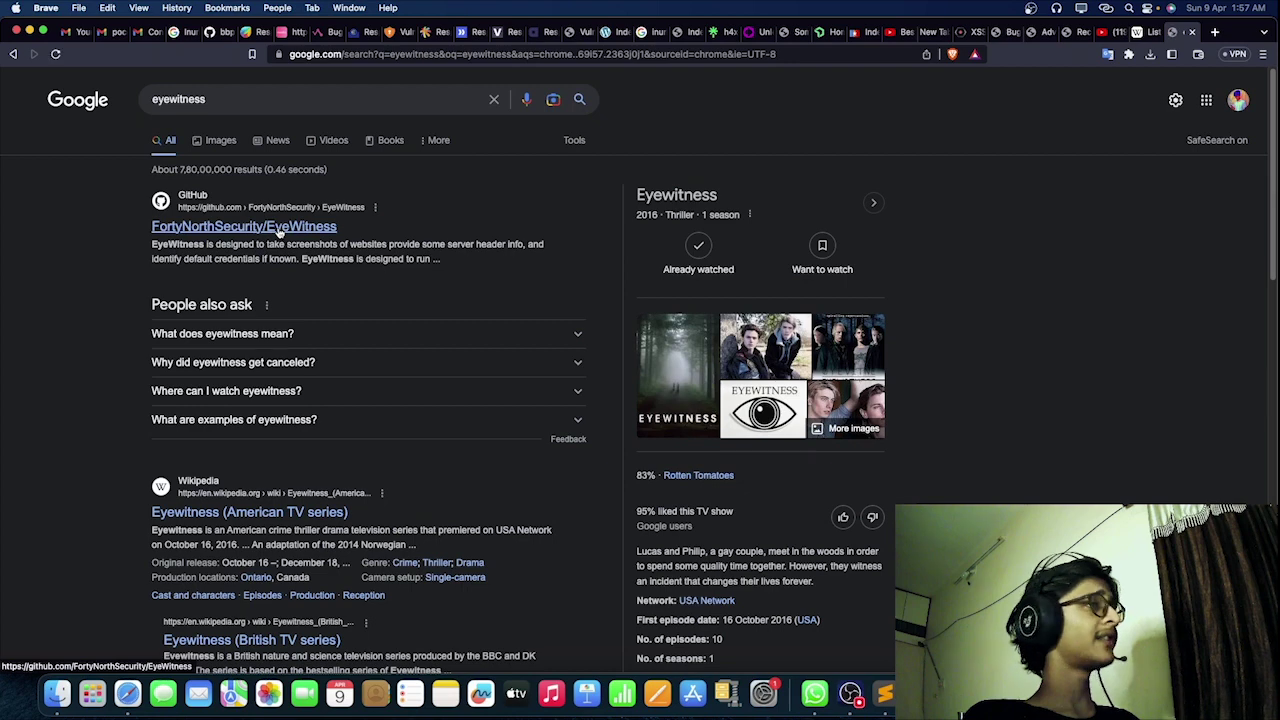
Step: Replace the query with 'gowitness', search, and scroll through the results
left_click(308, 100)
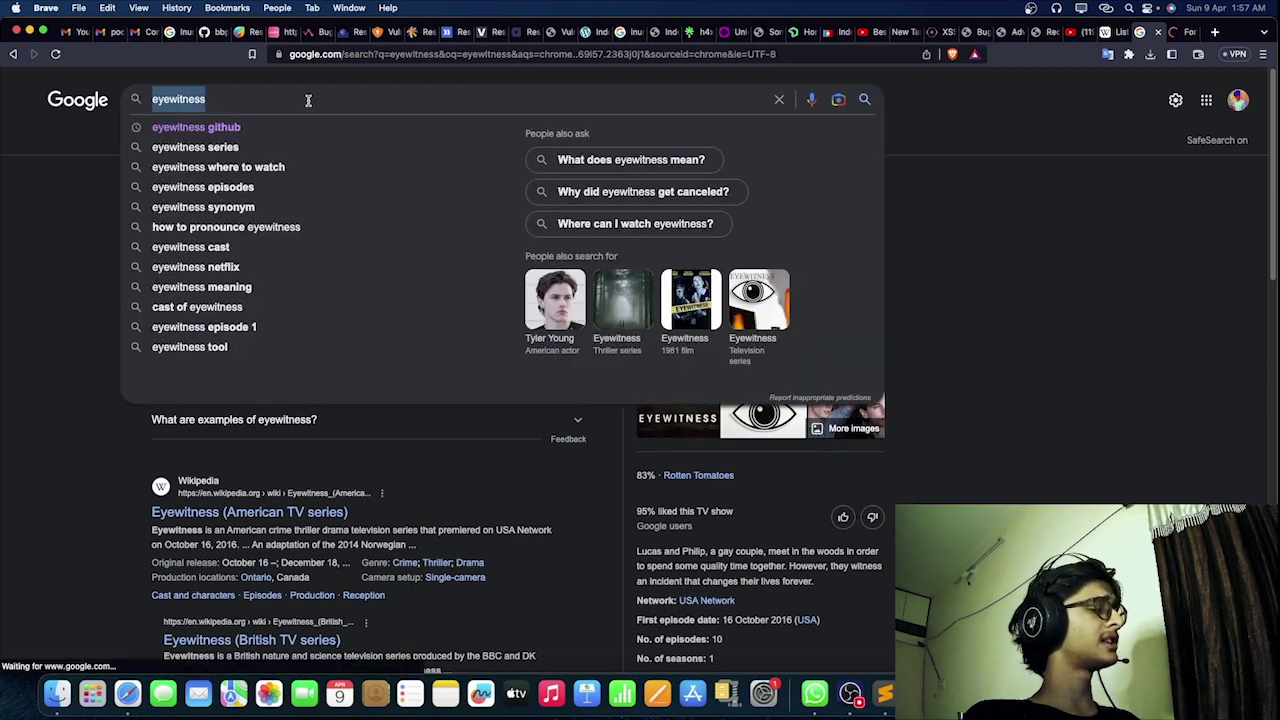
type("gowitness")
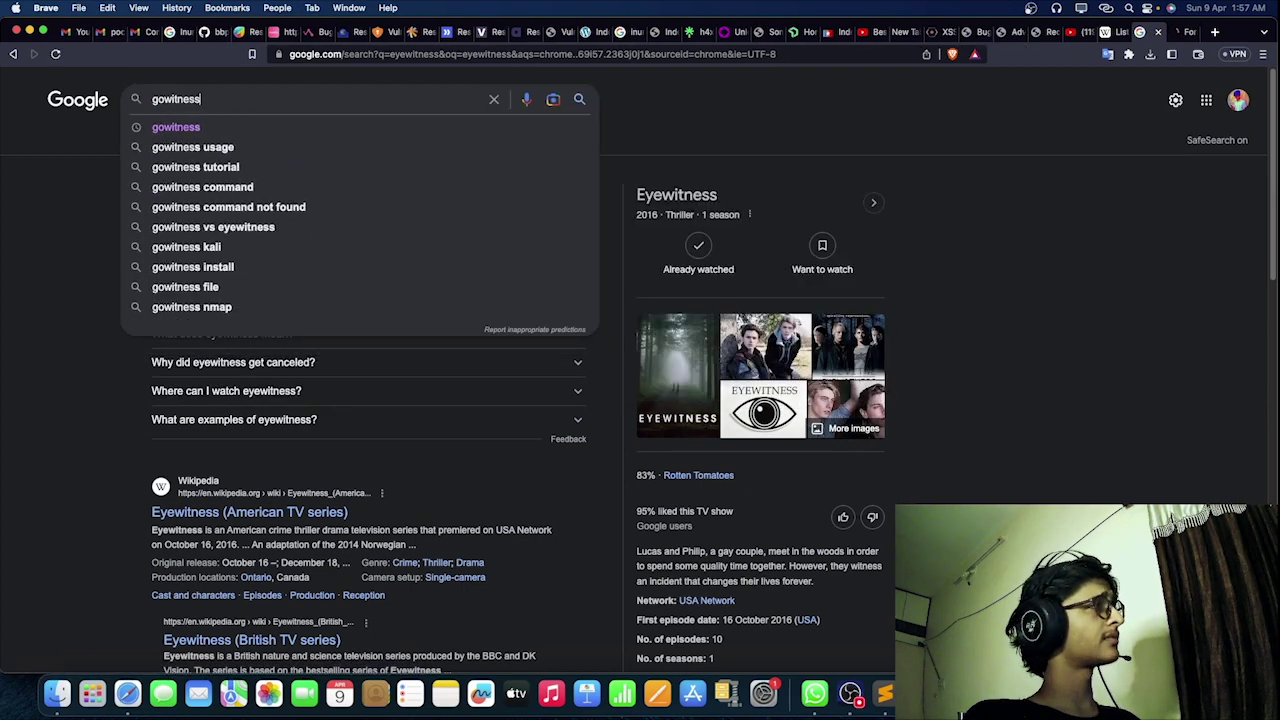
key("Return")
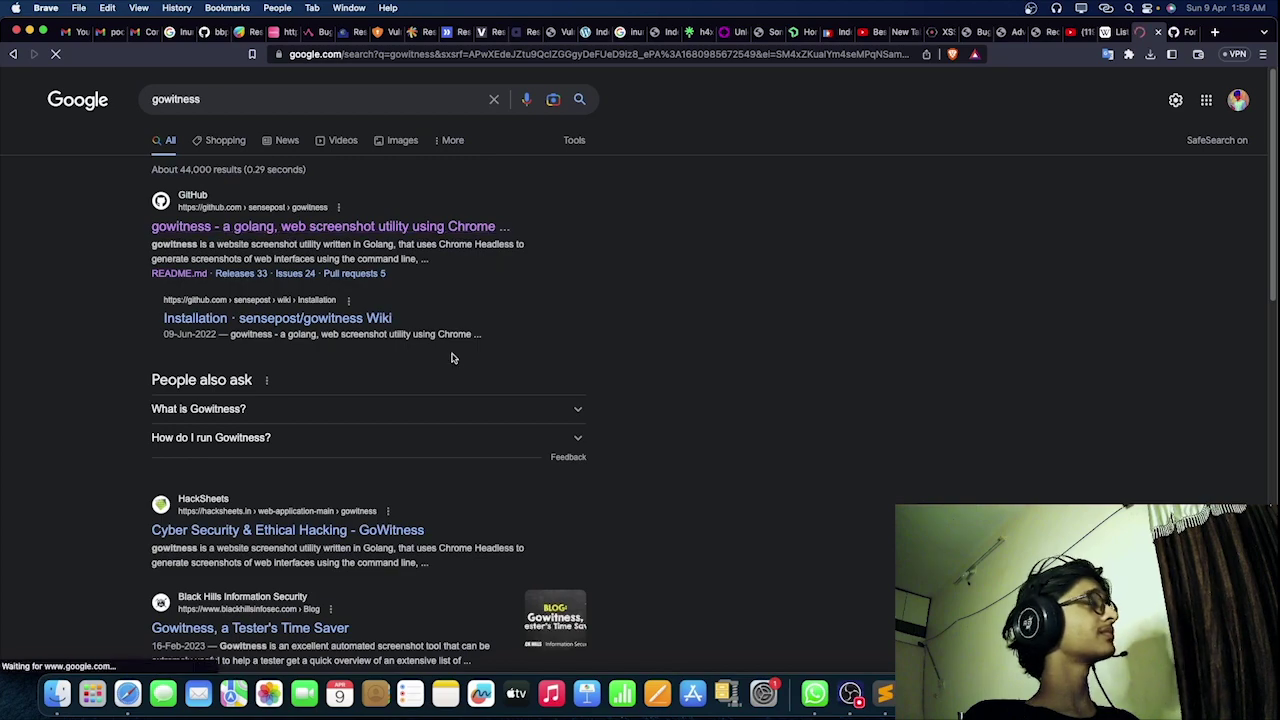
scroll(313, 415, "down", 10)
scroll(318, 414, "down", 2)
scroll(335, 412, "down", 1)
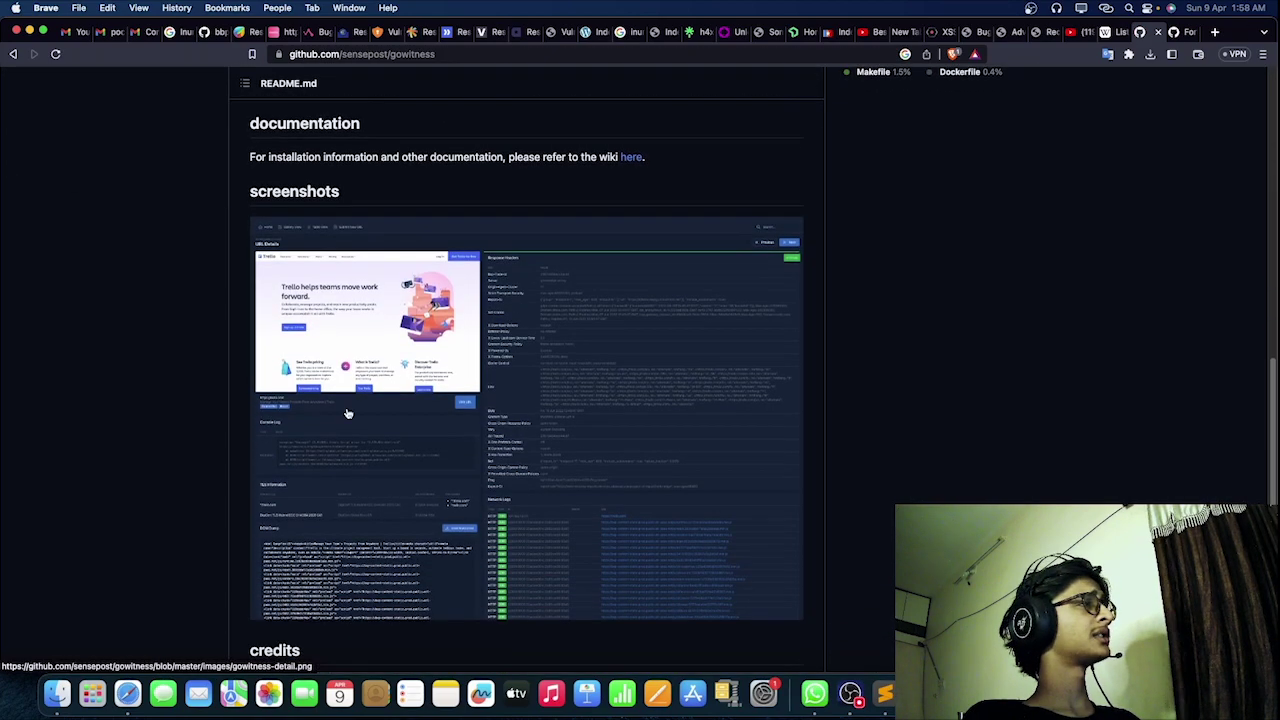
scroll(335, 412, "down", 6)
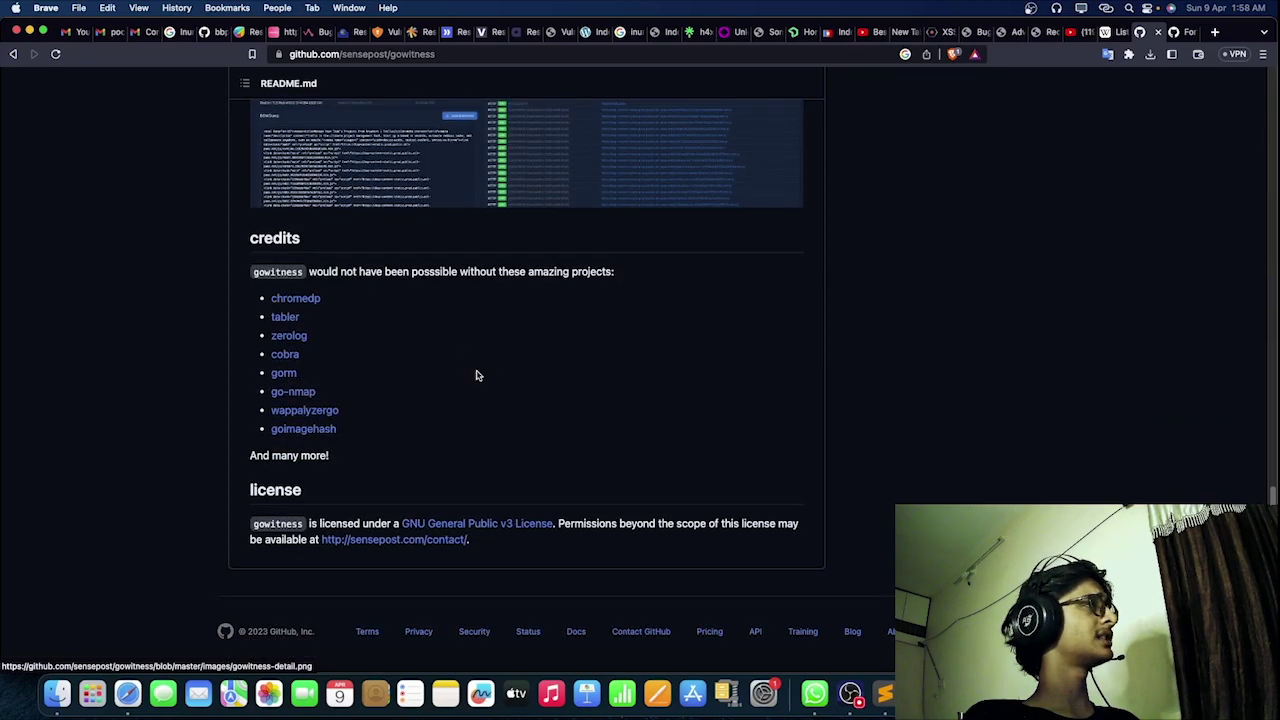
scroll(476, 375, "up", 20)
Step: Look over the EyeWitness repository page, then close that tab
key("ctrl+Tab")
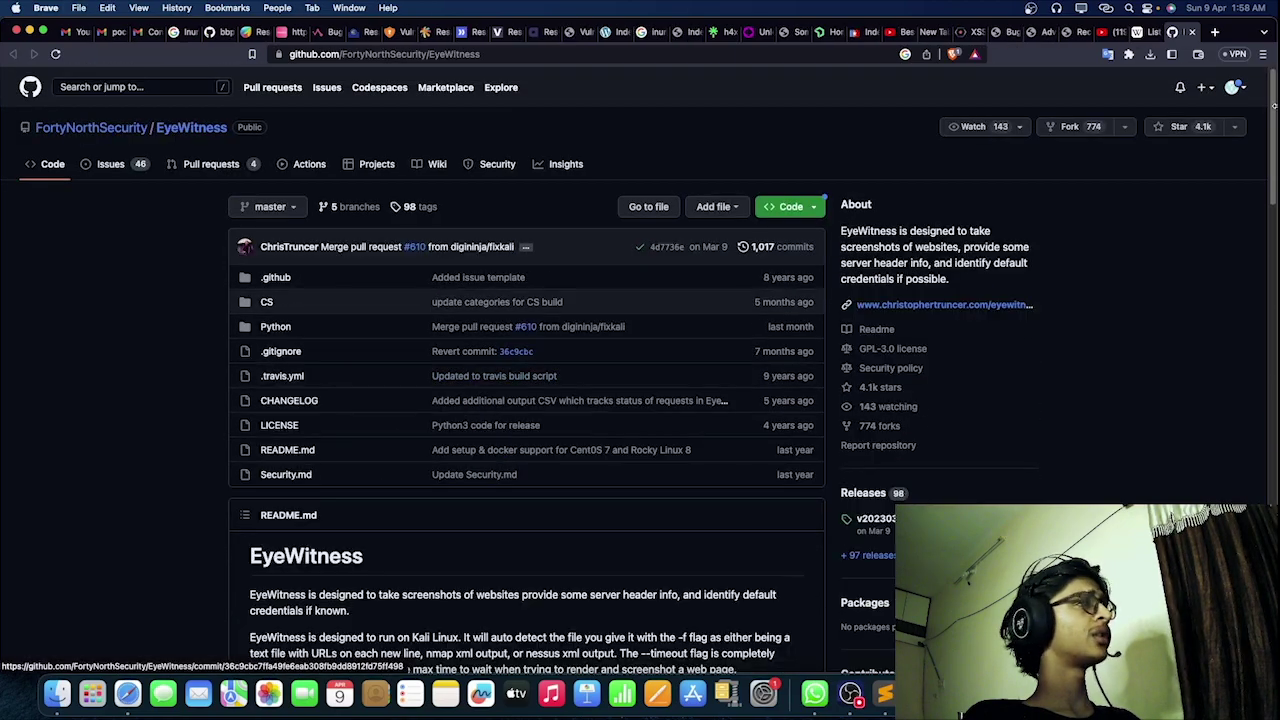
scroll(420, 489, "down", 6)
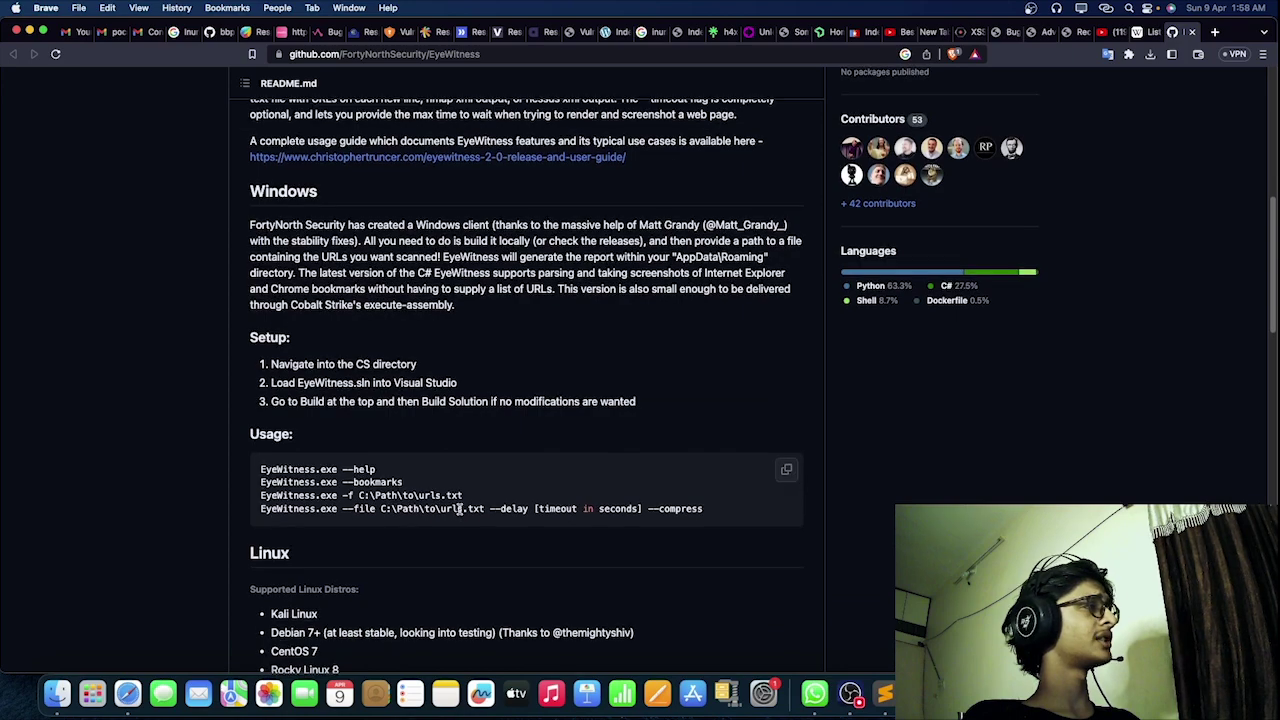
scroll(459, 510, "down", 15)
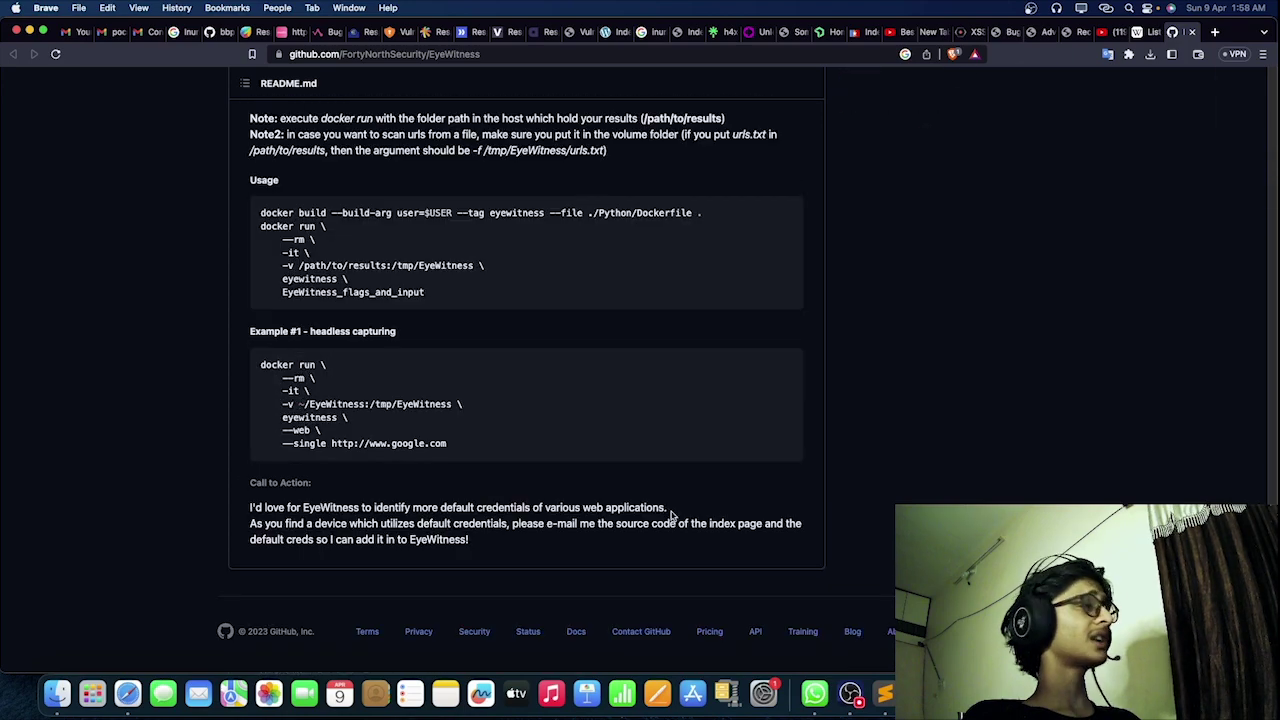
key("super+w")
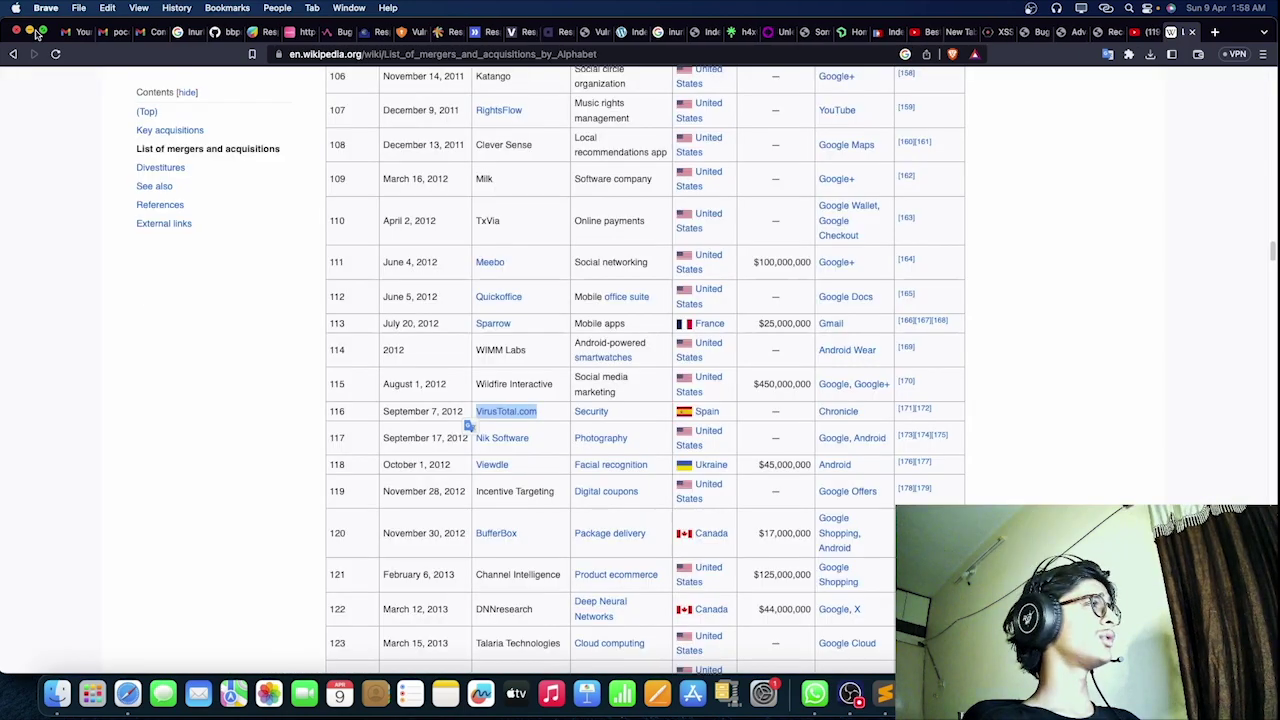
Step: Below the notes list, add a 'Recon :' heading and a 'Visual Recon' line
left_click(29, 31)
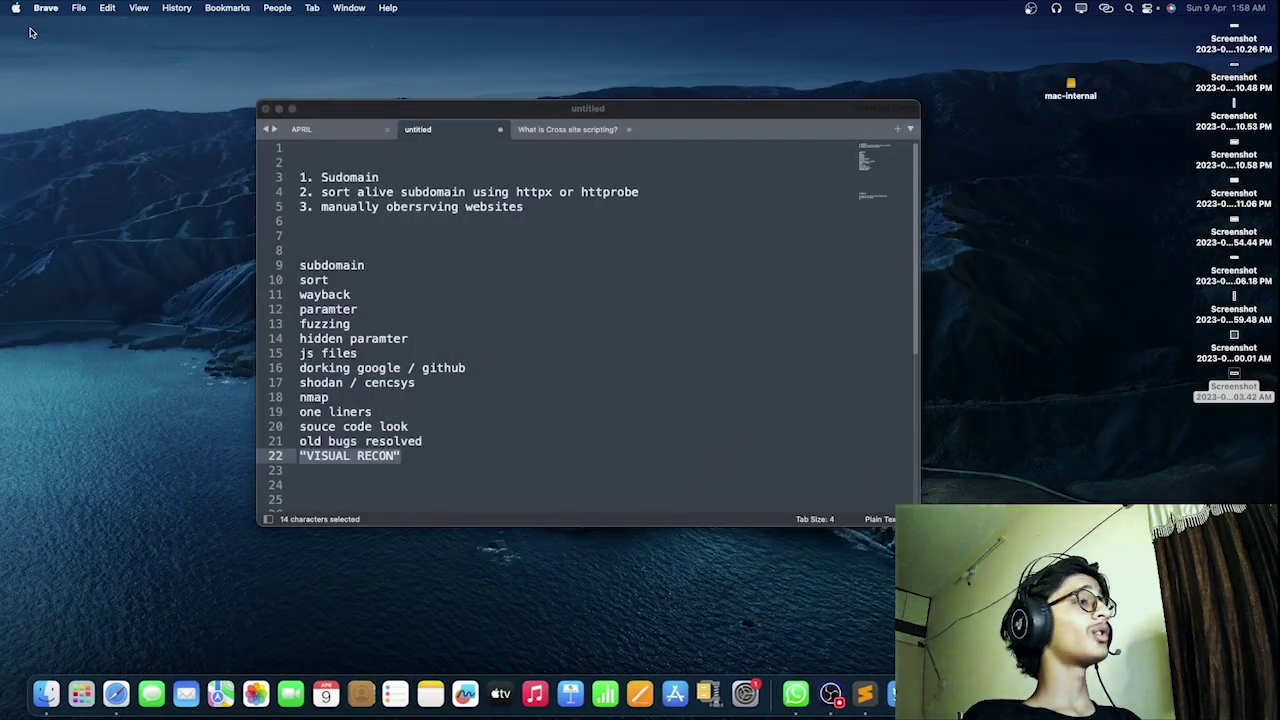
left_click(407, 488)
key("Return")
key("Return")
key("Return")
key("Return")
key("Return")
key("Return")
key("Return")
key("Return")
key("Return")
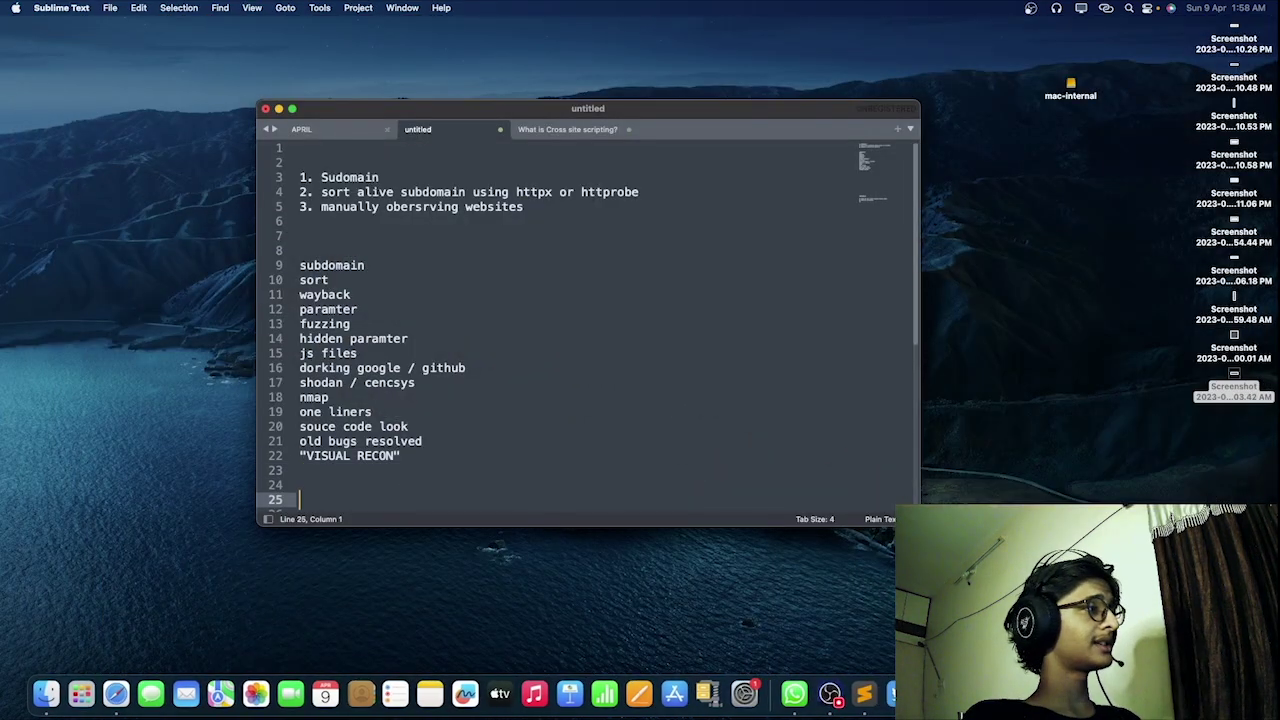
key("Up")
key("Up")
type("Recon ")
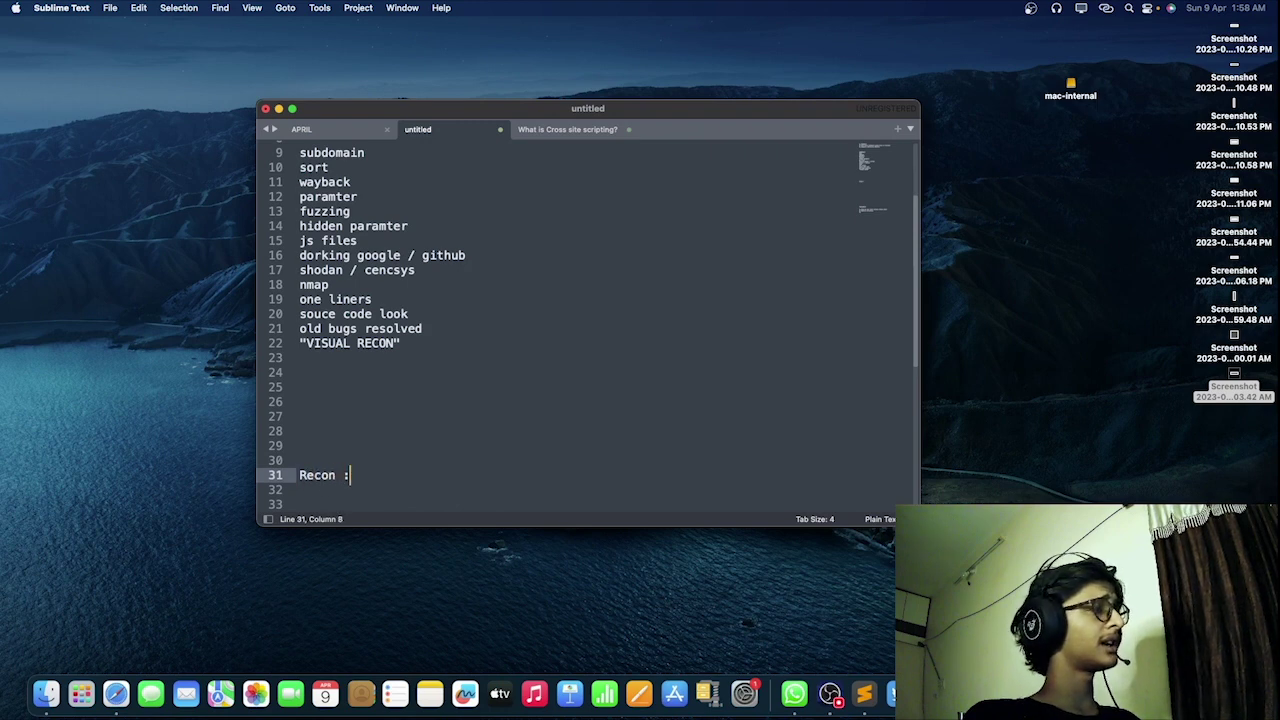
type(":")
key("Return")
type("Vis")
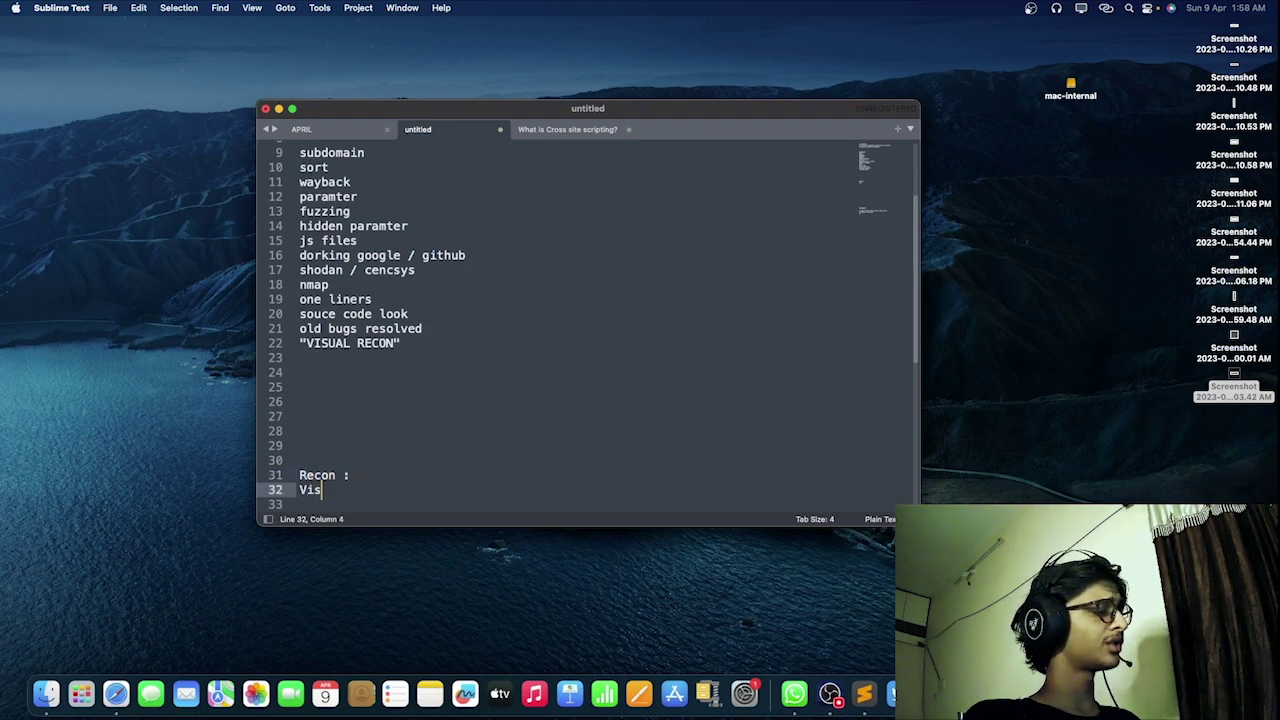
type("ual Recon")
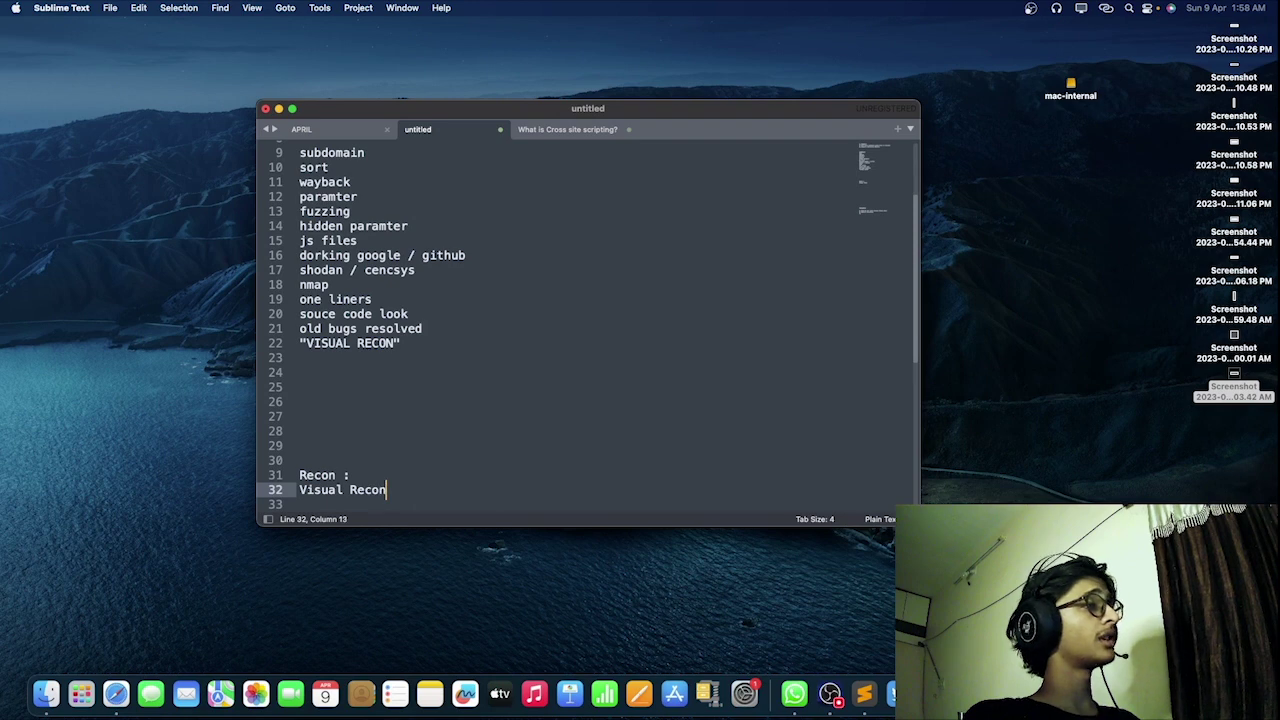
key("Return")
Step: Append 'httpx.txt' to the Visual Recon line with a '>' separator
left_click(392, 490)
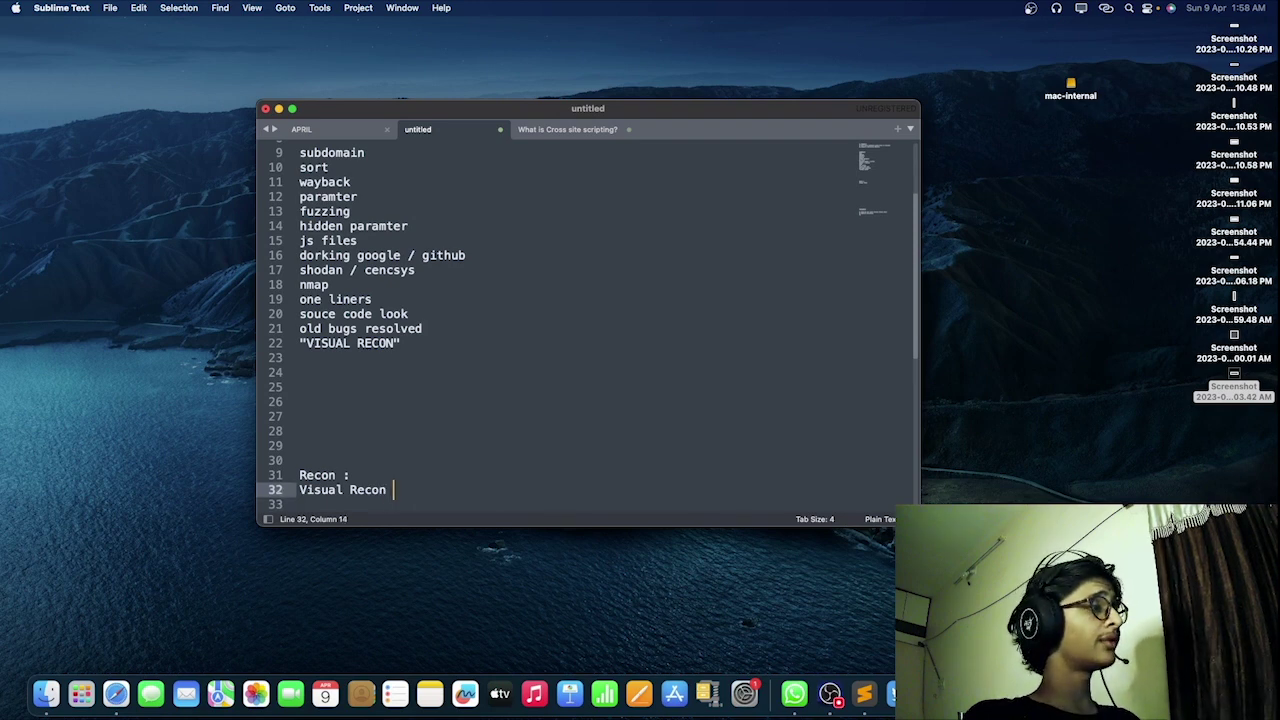
type("httpx.txt")
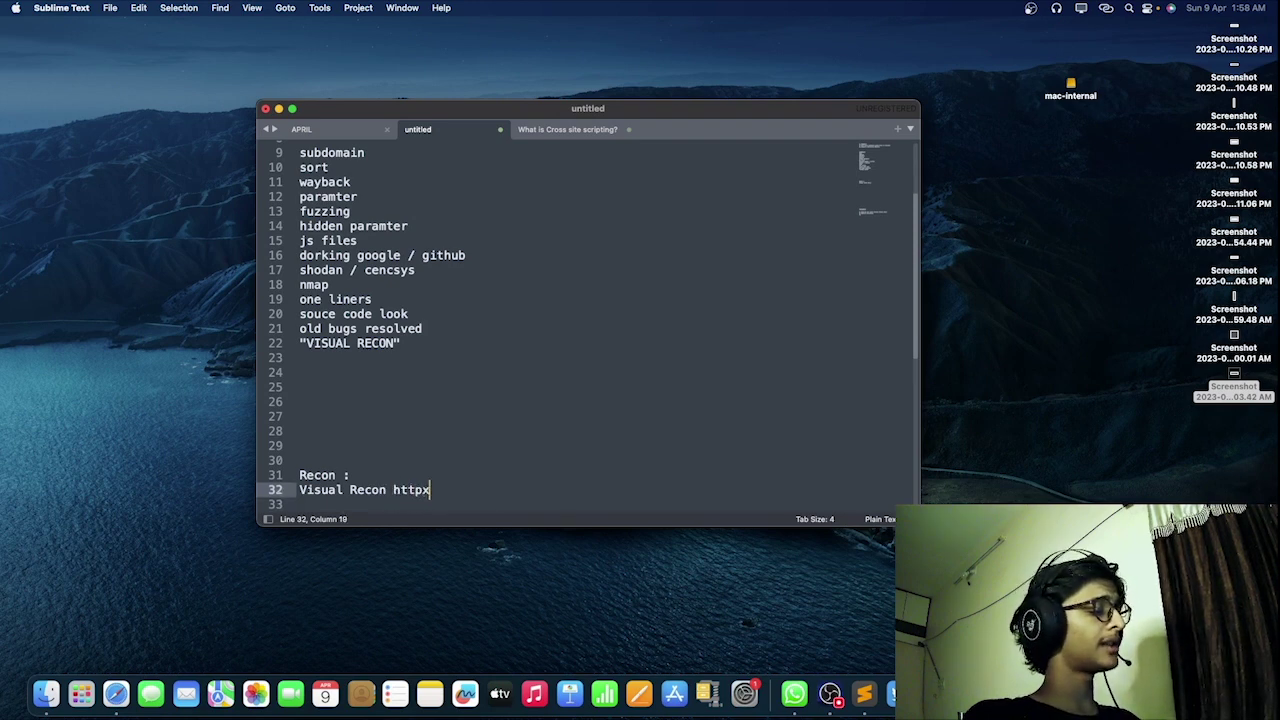
key("Return")
left_click(453, 490)
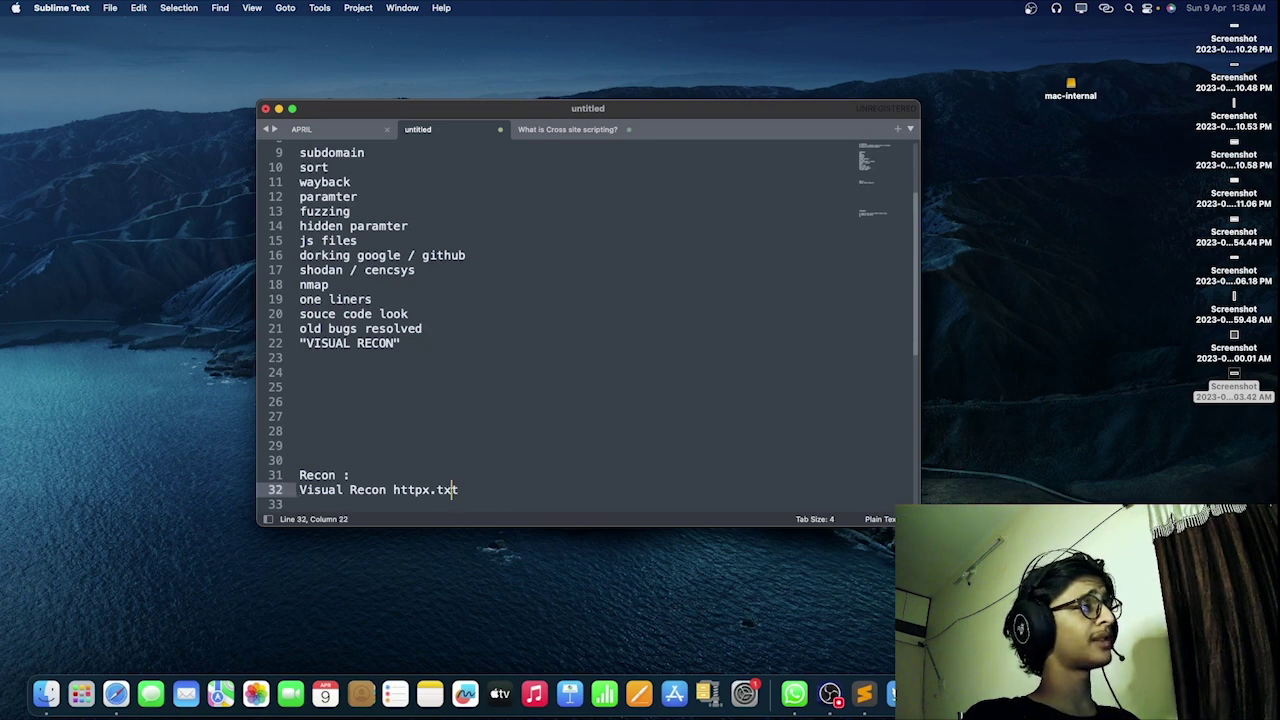
key("Left")
key("Left")
key("Left")
key("Left")
key("Left")
type(">")
key("shift+Left")
key("shift+Left")
key("Right")
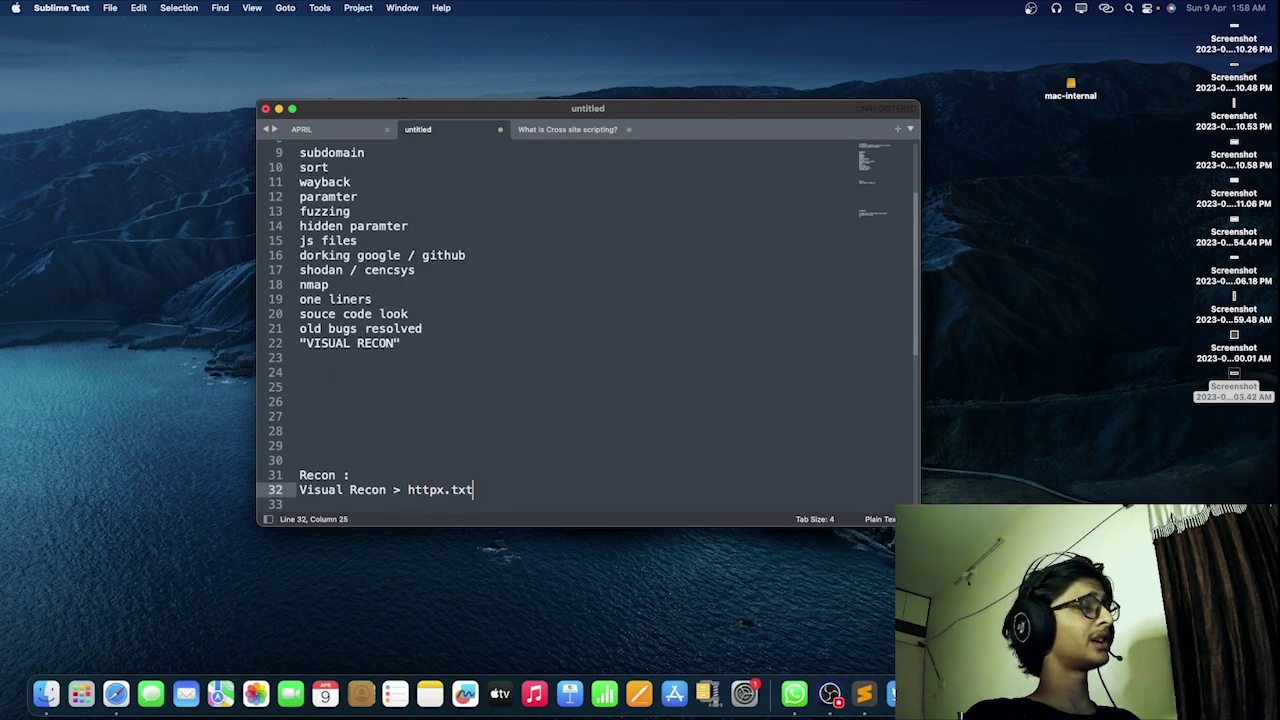
Step: Finish the line with '> miter.domain.com', fixing the typo and trailing space
type(">")
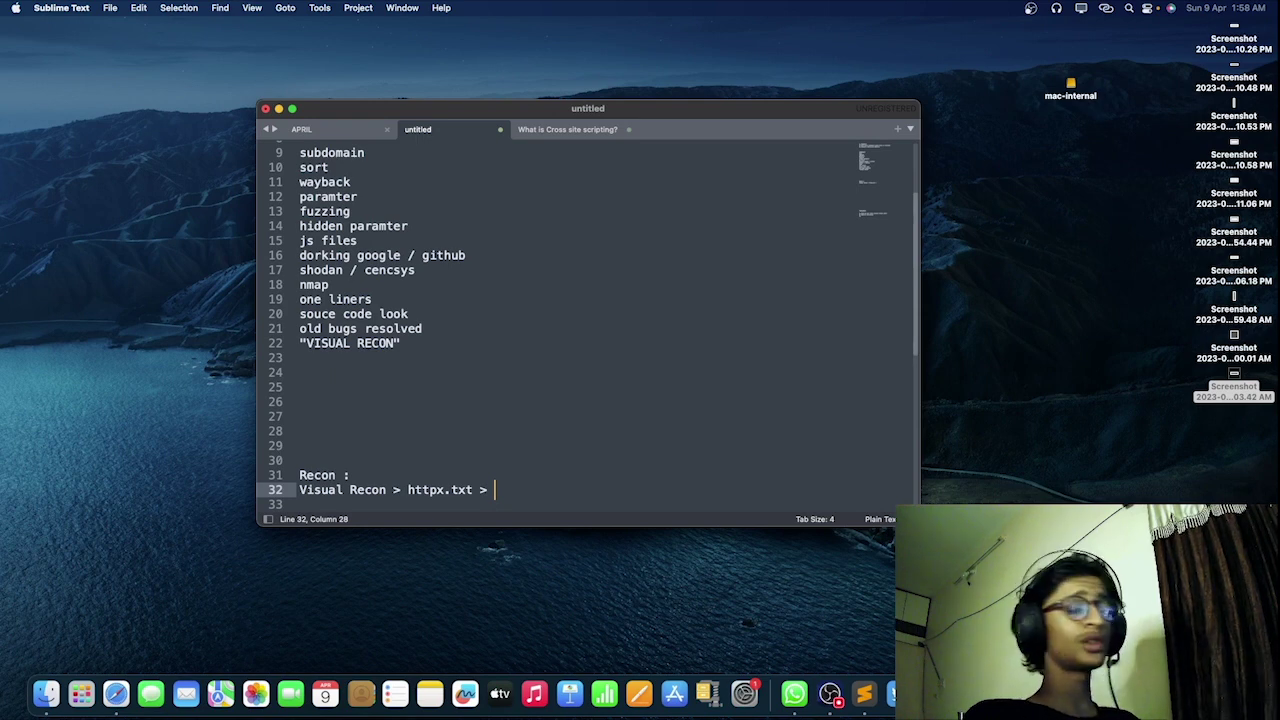
type("miter")
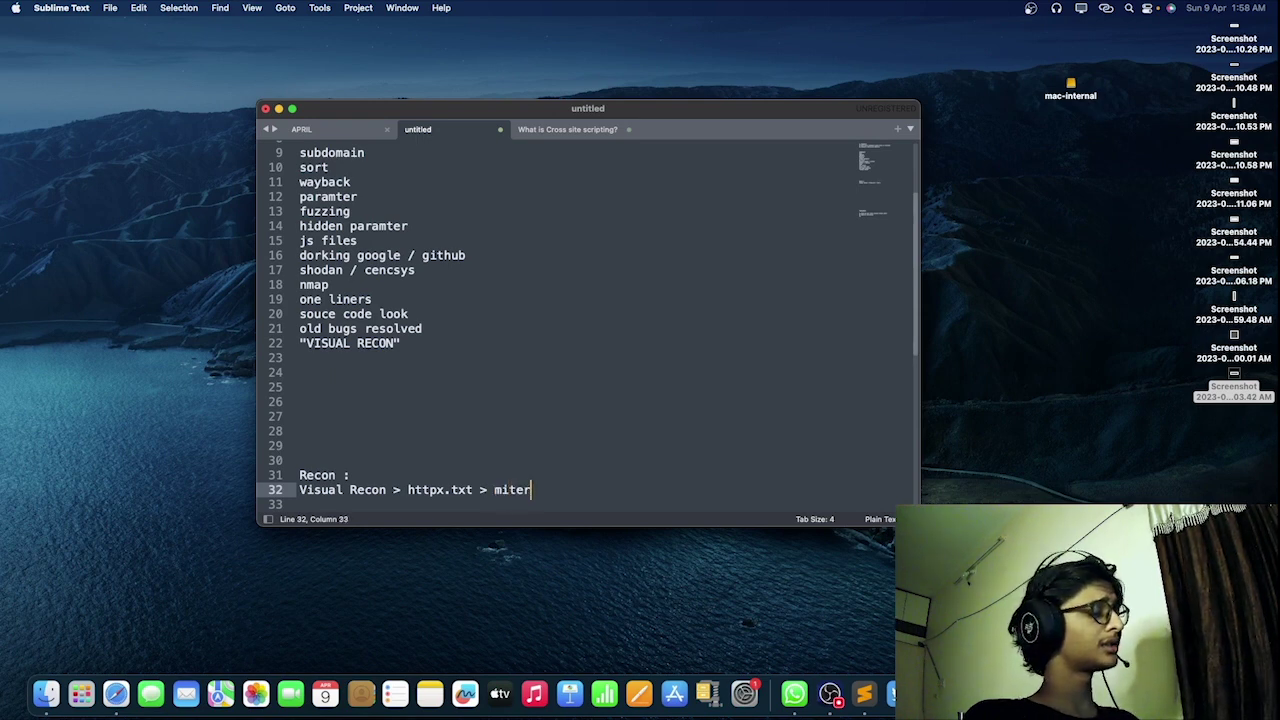
type(".simple")
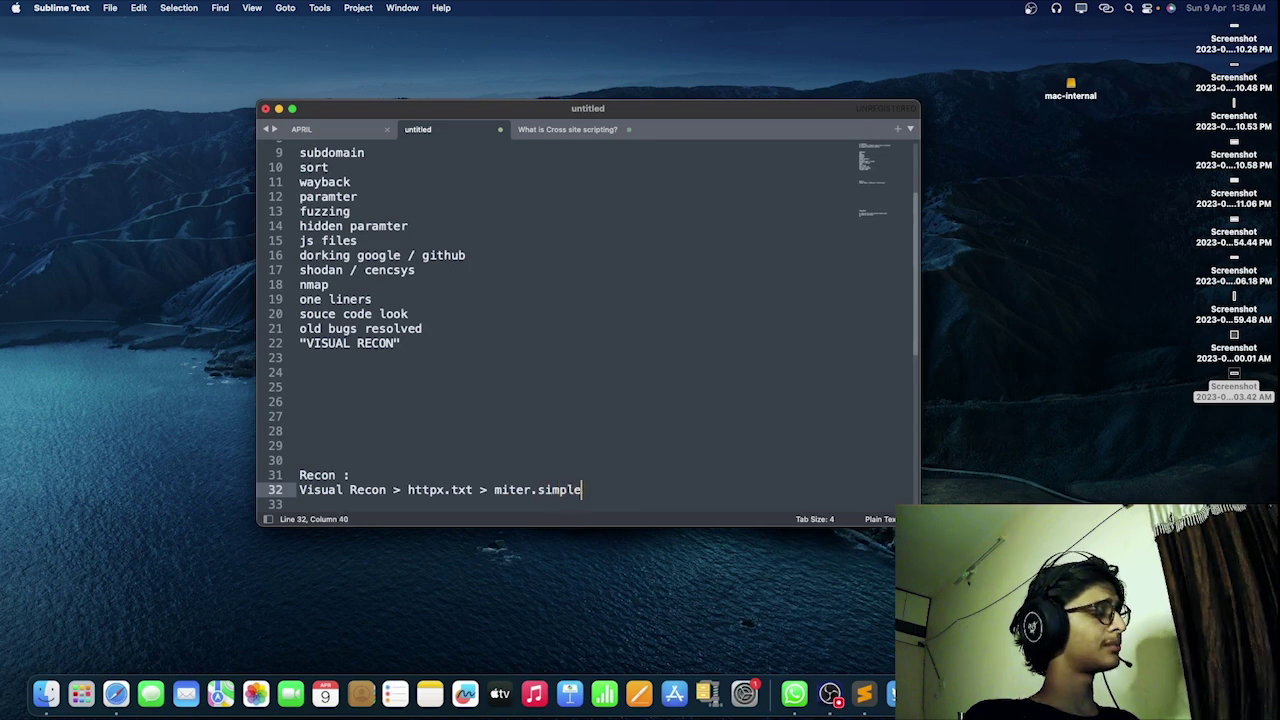
type("f")
key("BackSpace")
key("BackSpace")
key("BackSpace")
key("BackSpace")
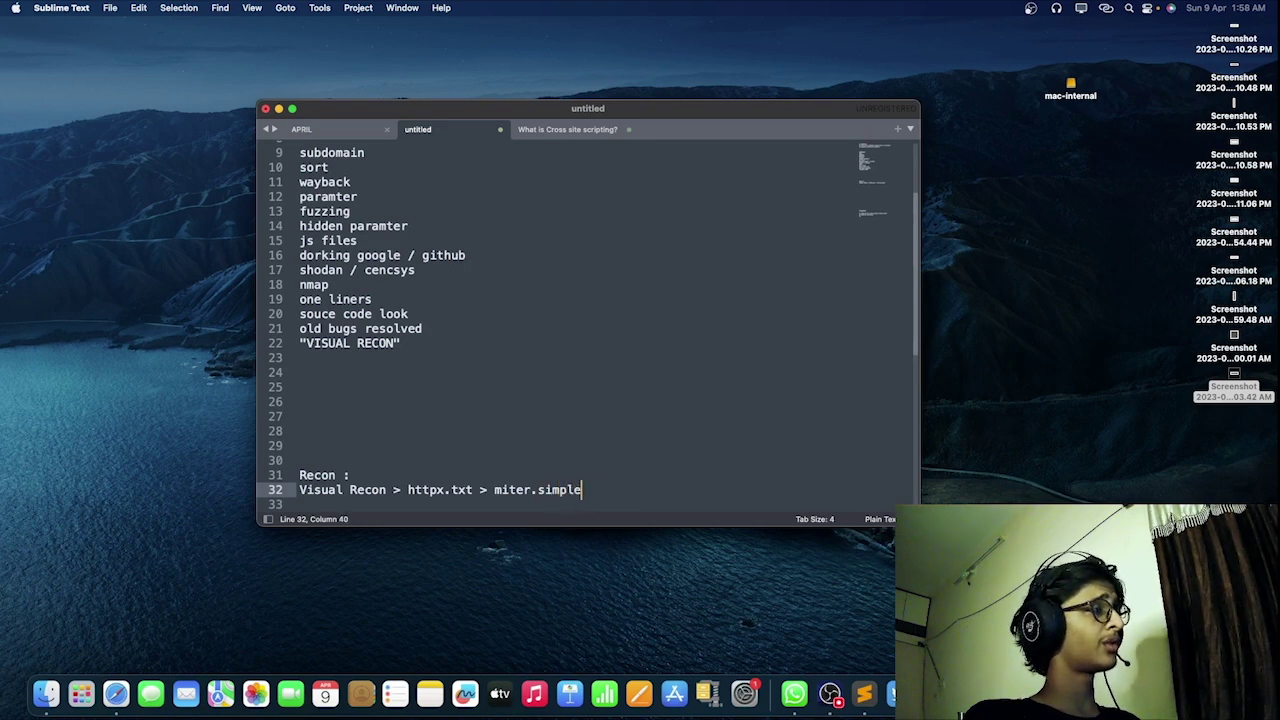
key("BackSpace")
key("BackSpace")
key("BackSpace")
type("domain.com")
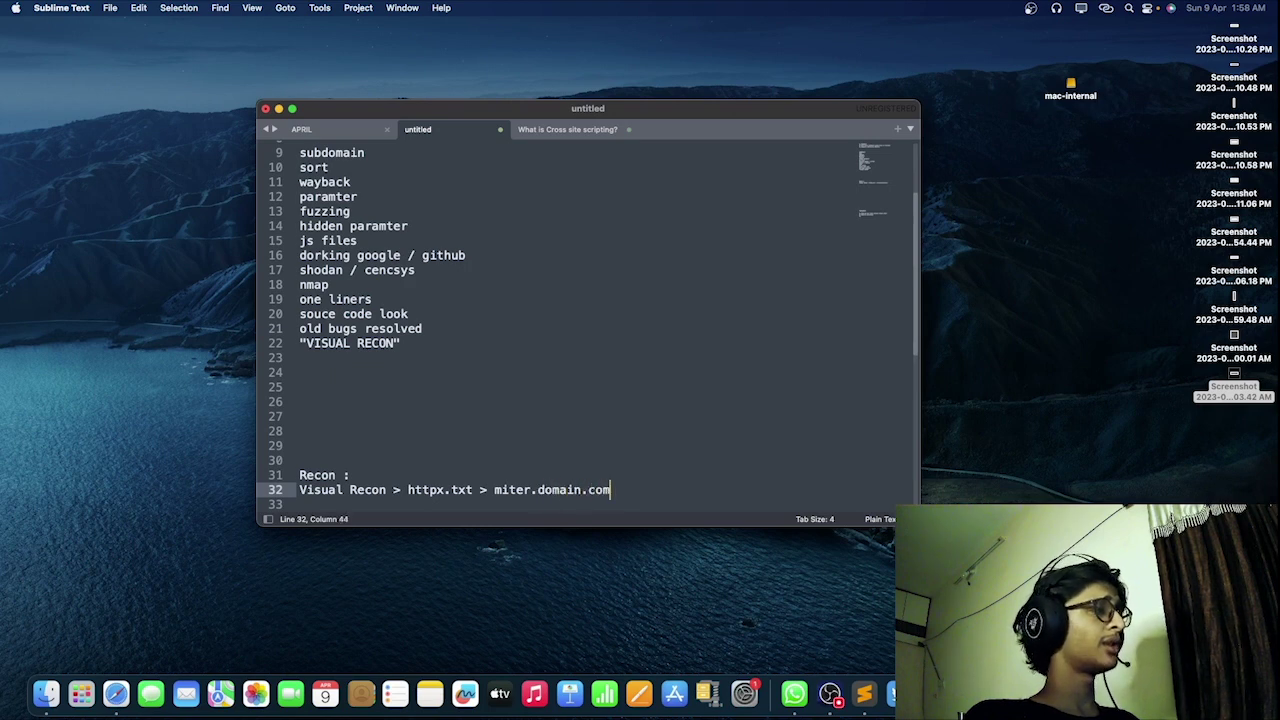
key("BackSpace")
Step: Append '> input paramter > inject some payloads > boom i got xss', then open Brave's XSS report tab
key("Left")
key("Left")
key("Left")
key("Left")
key("Left")
key("Left")
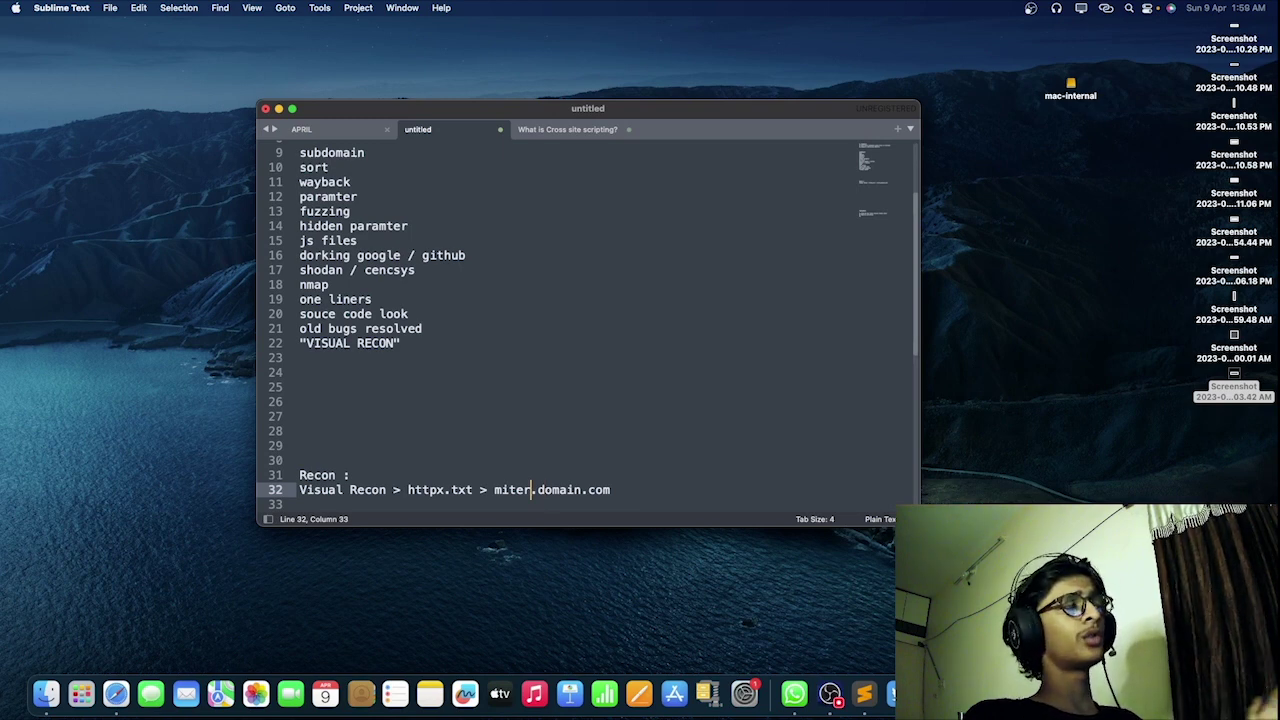
key("Right")
key("Right")
key("Right")
key("Right")
key("Right")
key("Right")
key("Right")
key("Right")
key("Right")
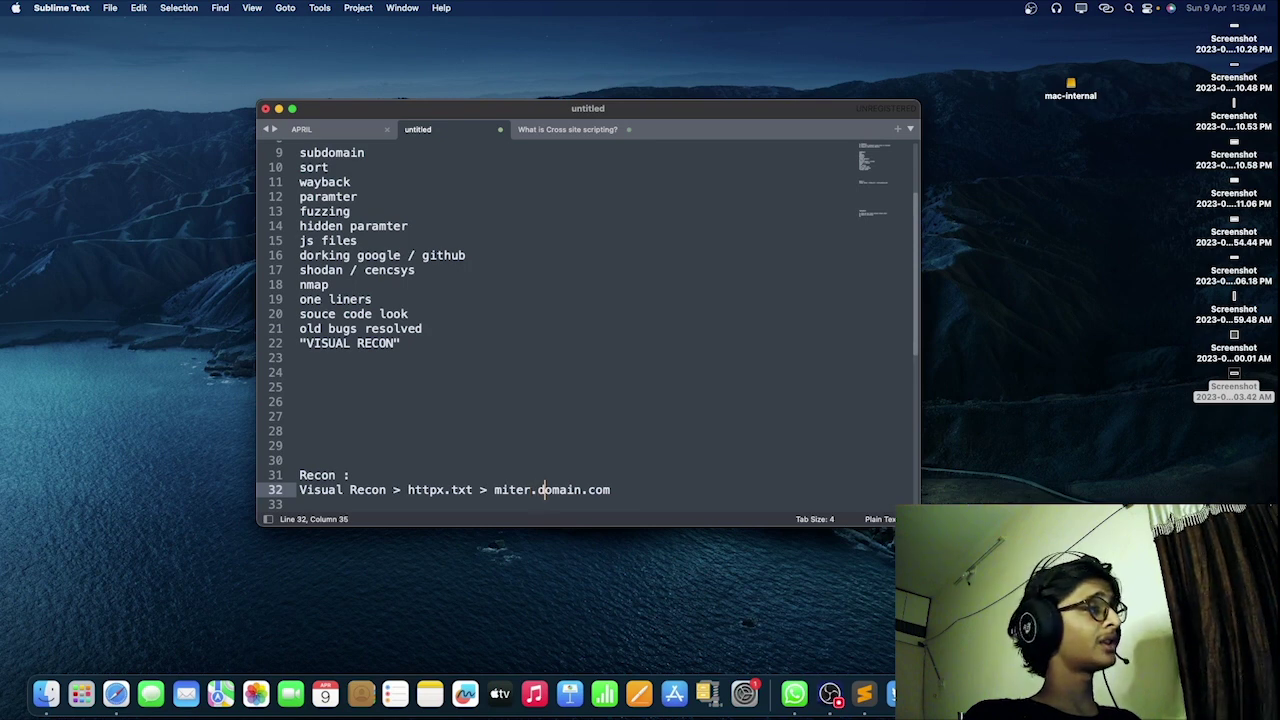
type("> input paramter > inject ")
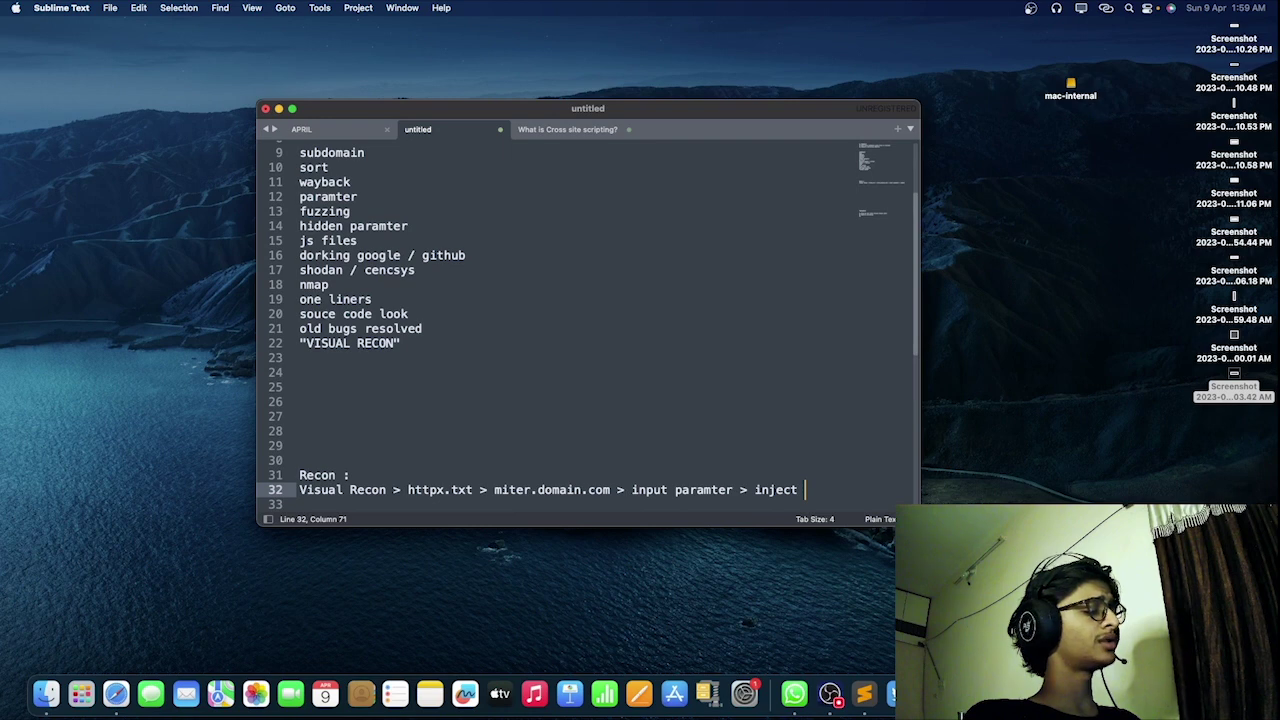
type("some payloa")
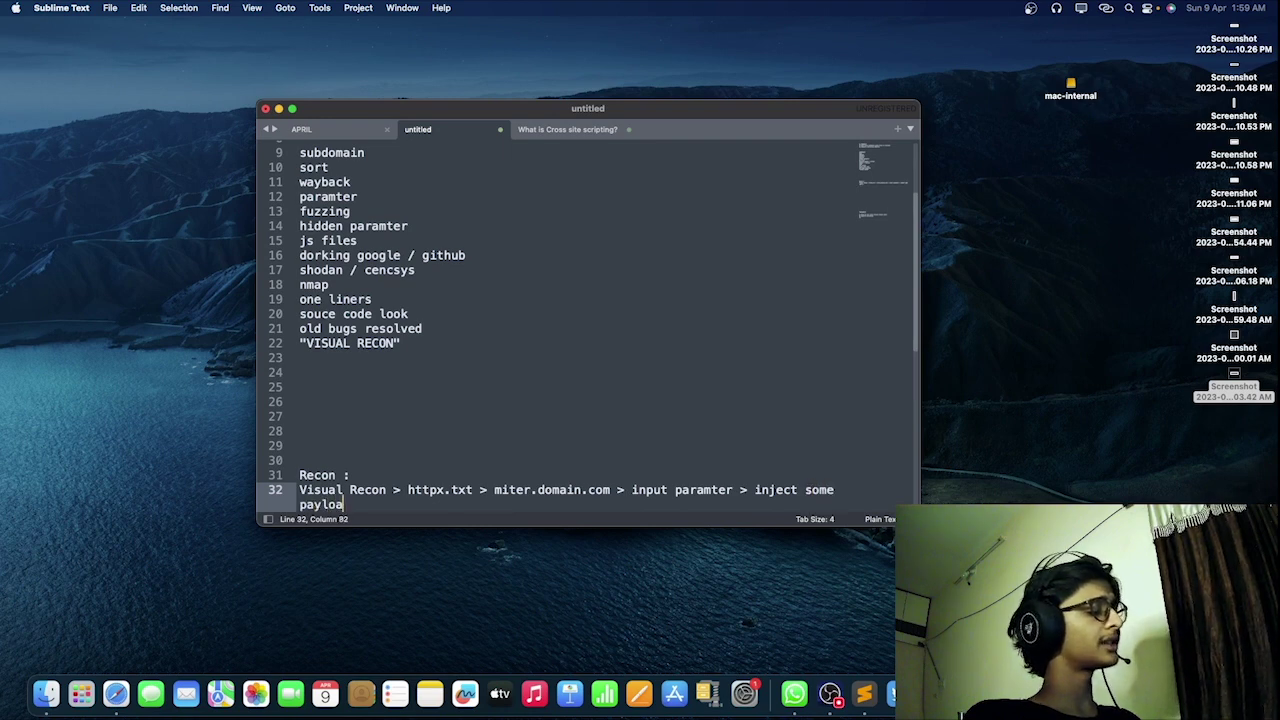
type("ds > boo")
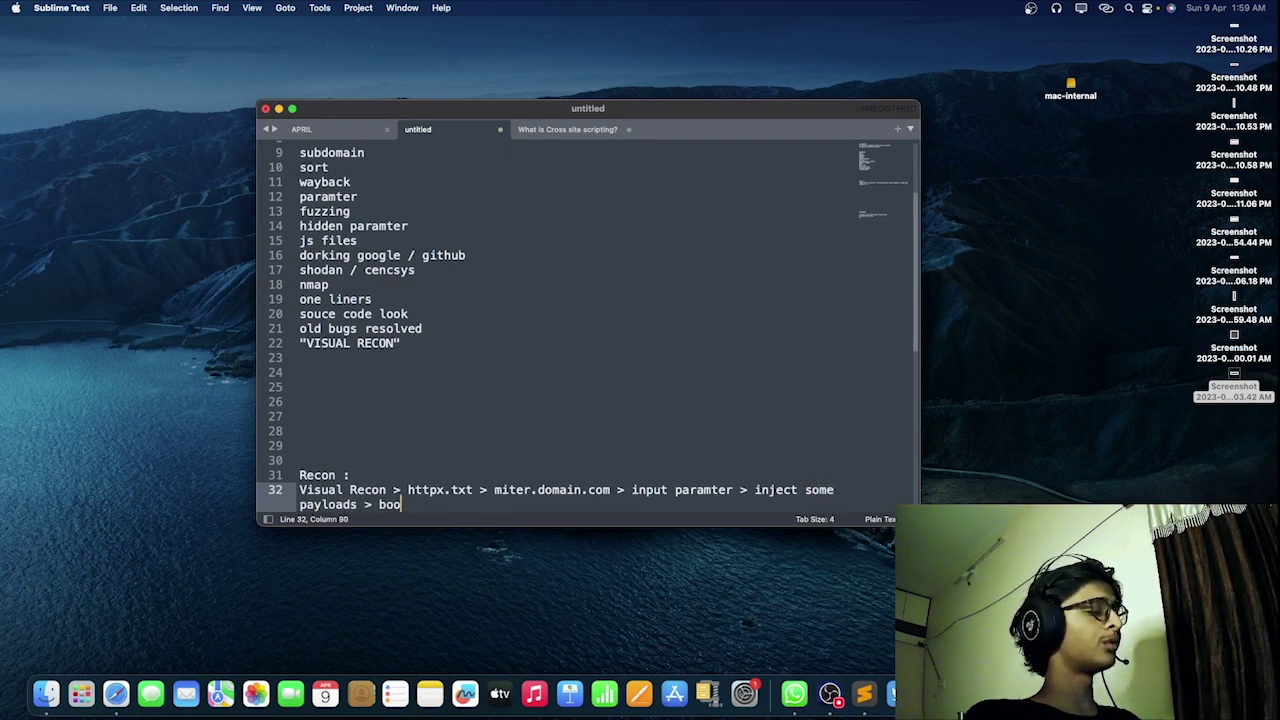
type("m i got xss")
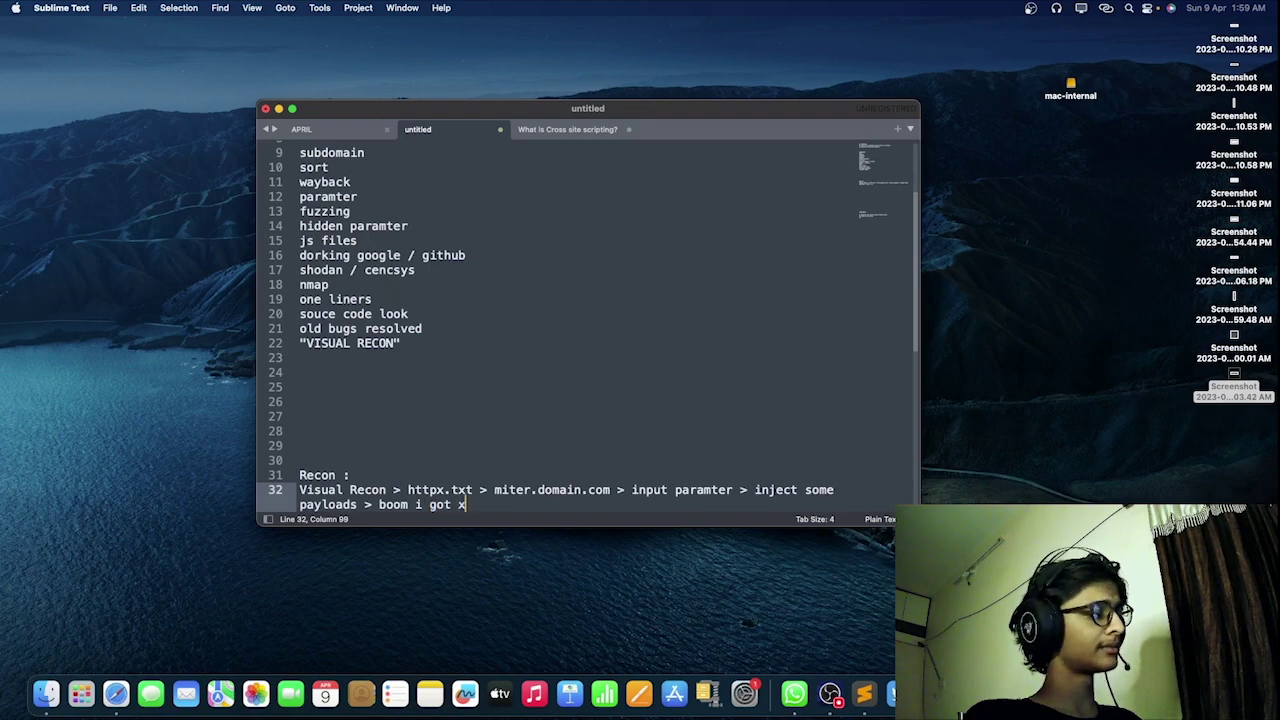
left_click(830, 693)
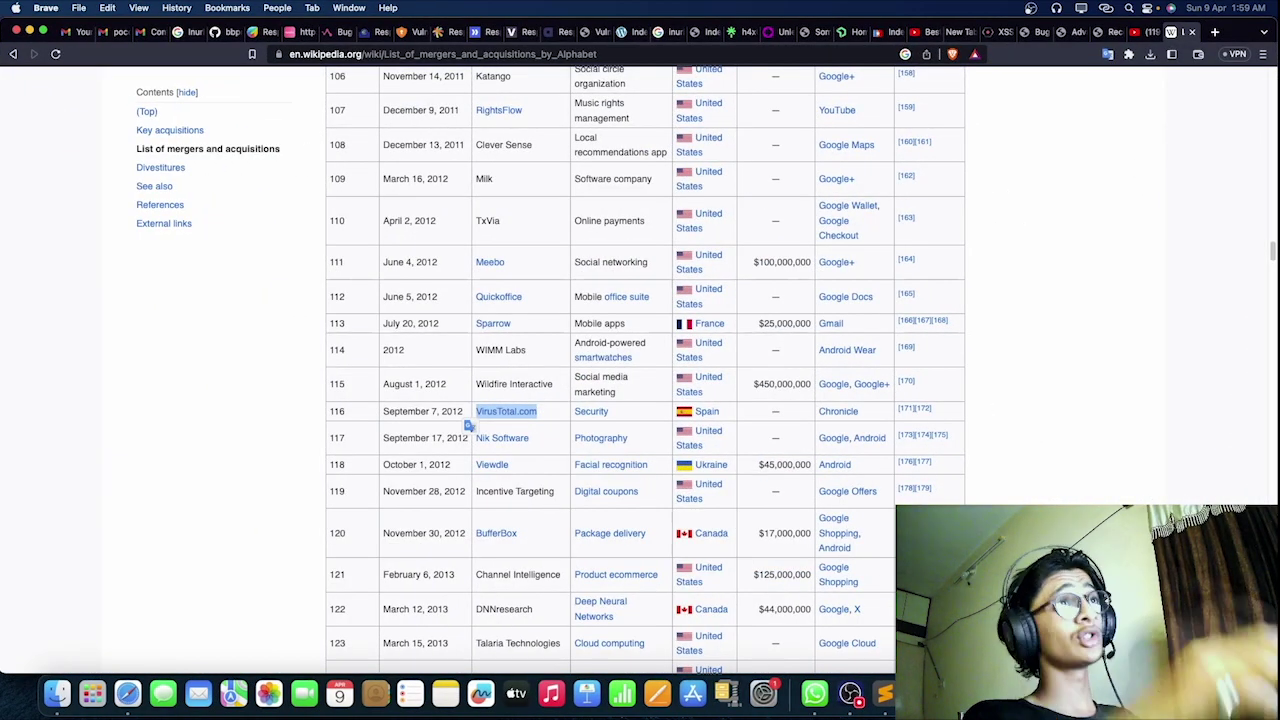
left_click(998, 32)
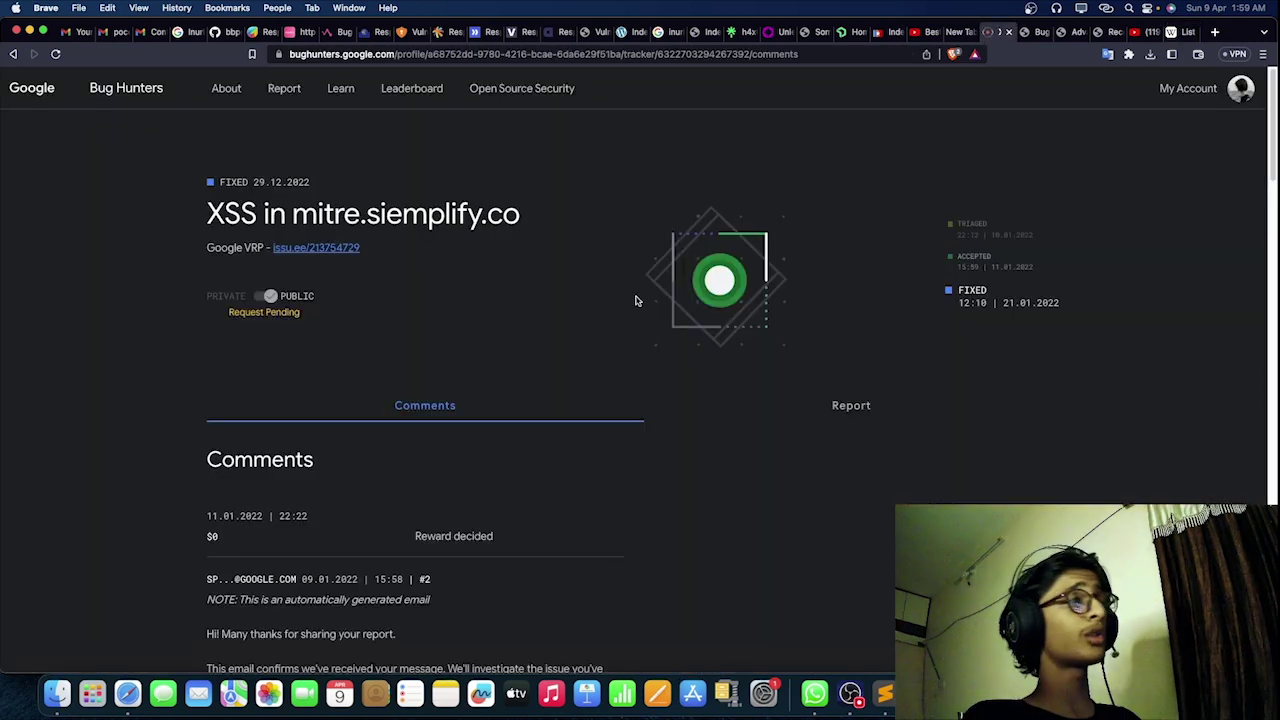
left_click_drag(212, 183, 320, 183)
left_click(320, 183)
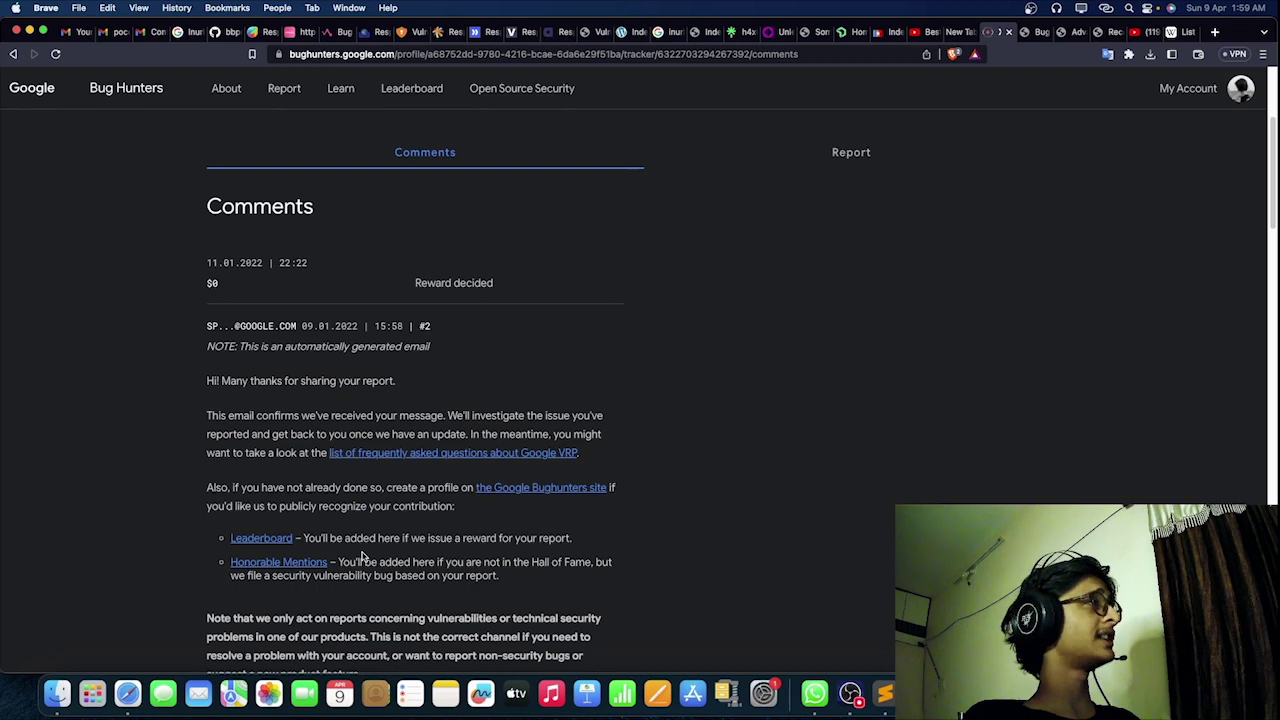
scroll(420, 570, "down", 2)
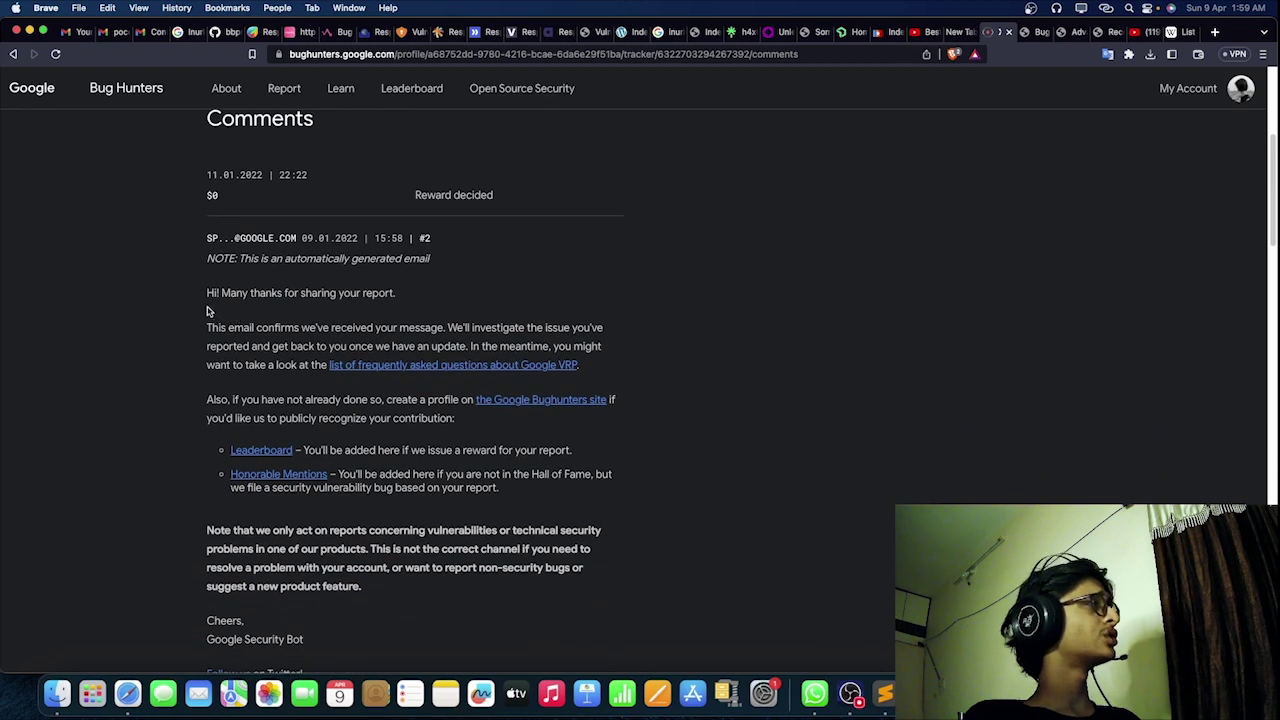
left_click_drag(200, 293, 206, 265)
scroll(222, 365, "down", 5)
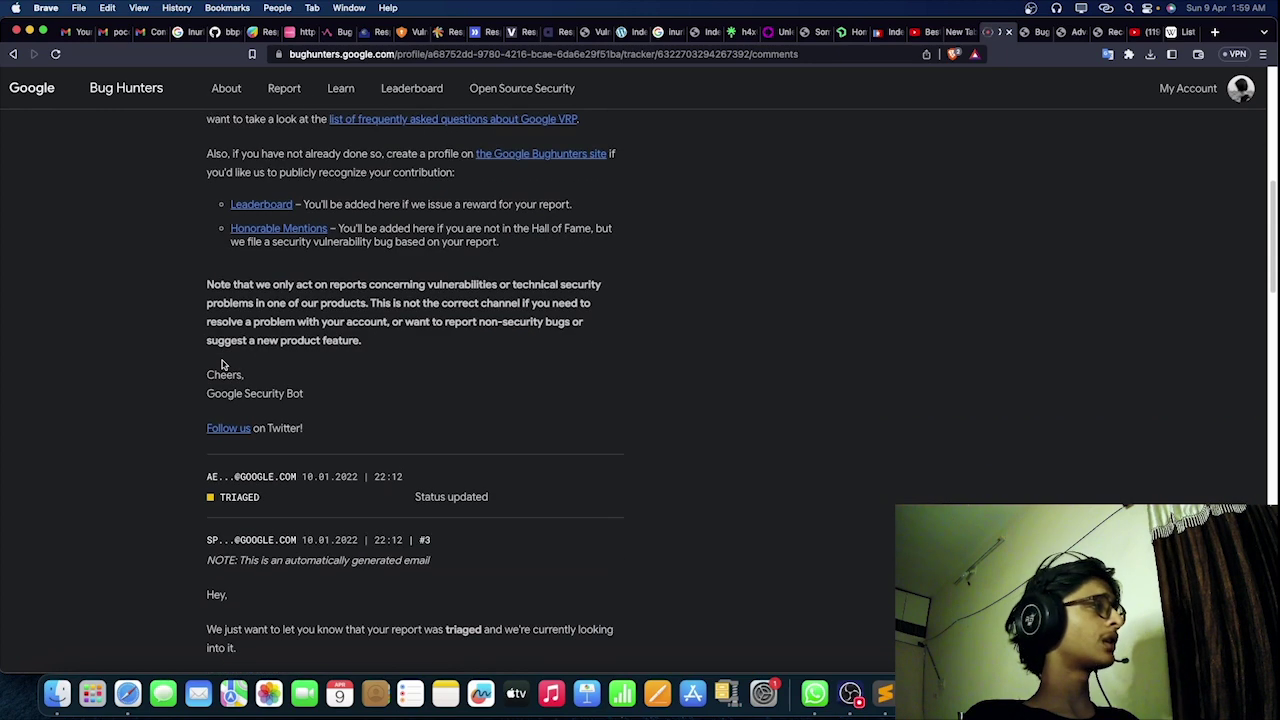
scroll(229, 404, "down", 3)
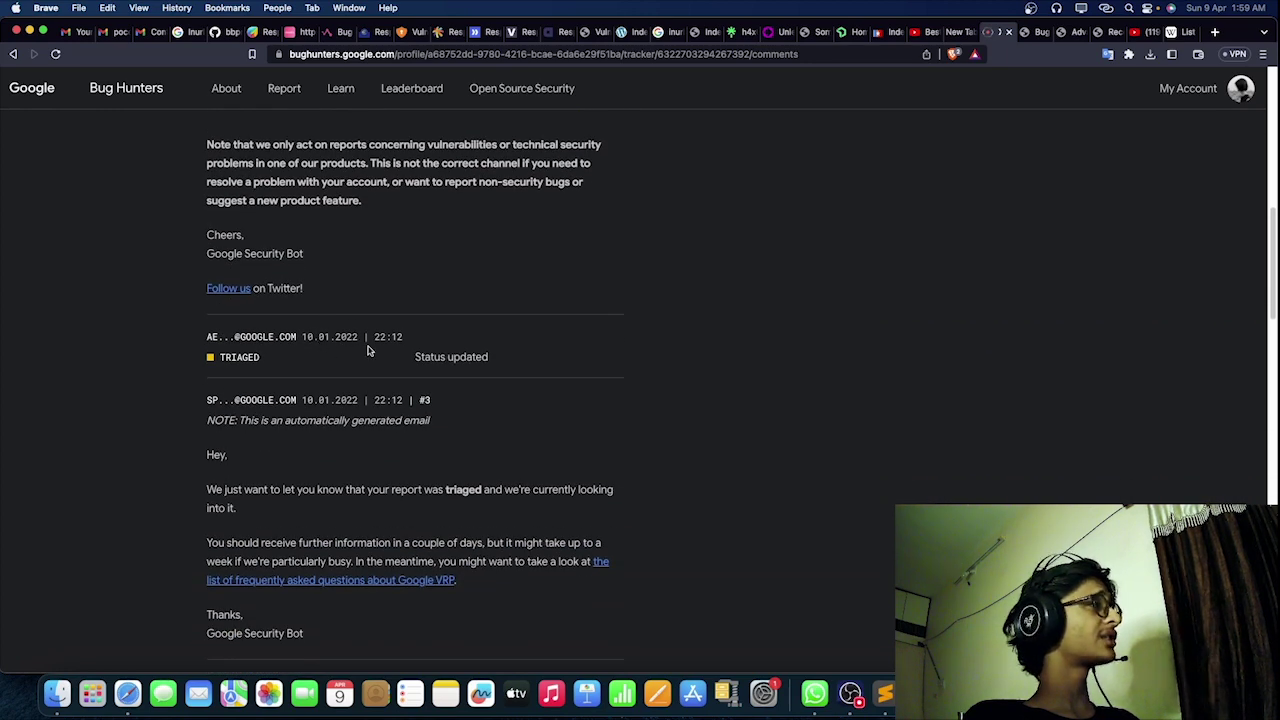
scroll(363, 338, "up", 7)
left_click_drag(306, 183, 356, 187)
scroll(391, 371, "down", 5)
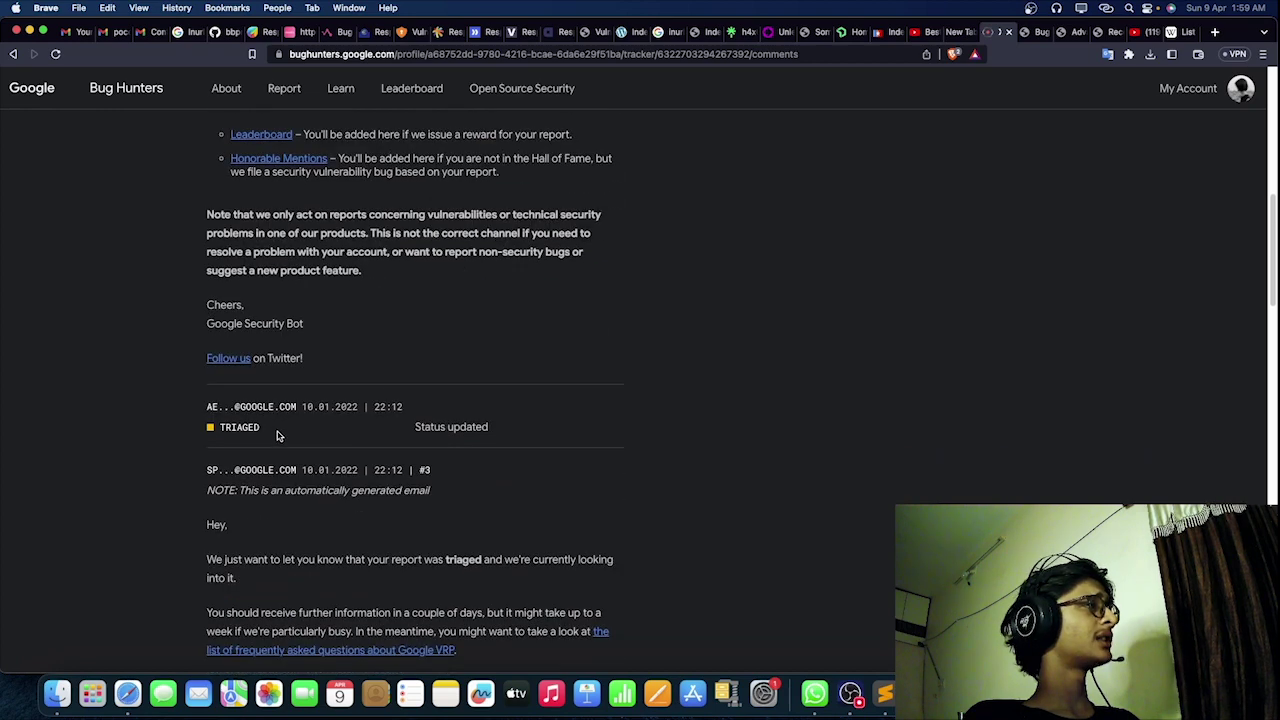
left_click_drag(278, 434, 204, 430)
left_click(204, 430)
scroll(206, 430, "down", 4)
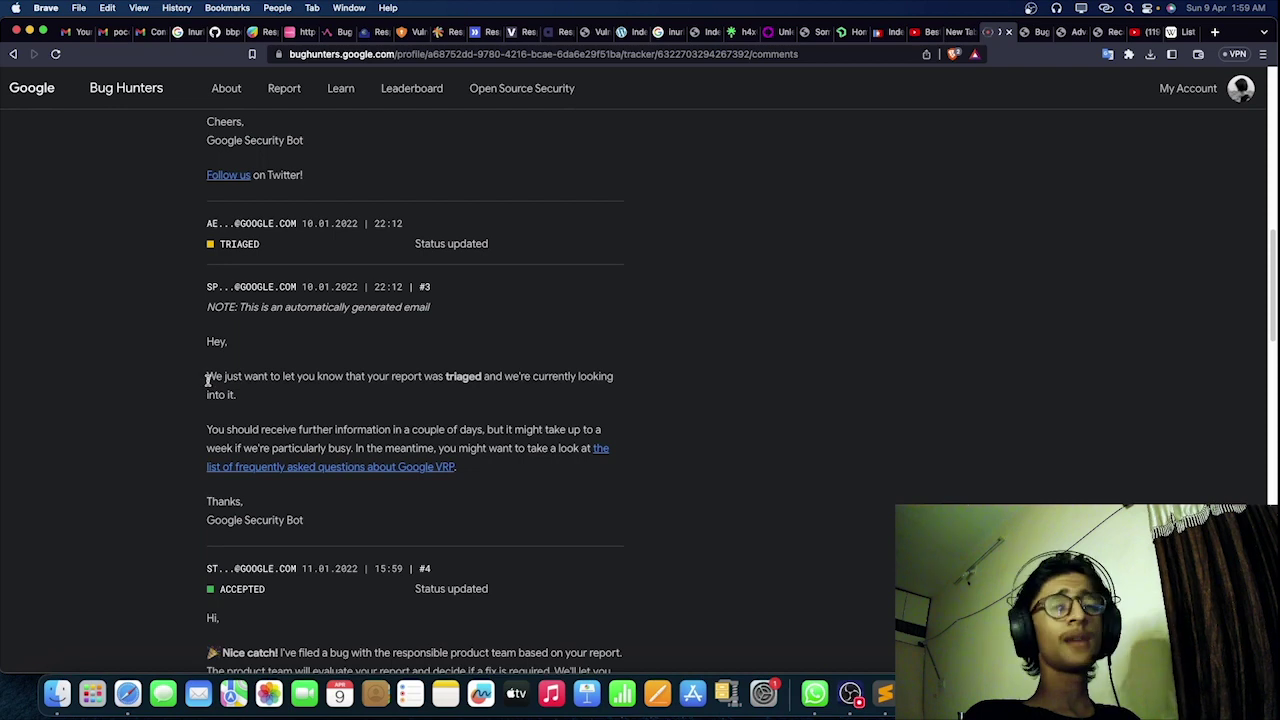
left_click_drag(207, 379, 460, 380)
left_click(462, 387)
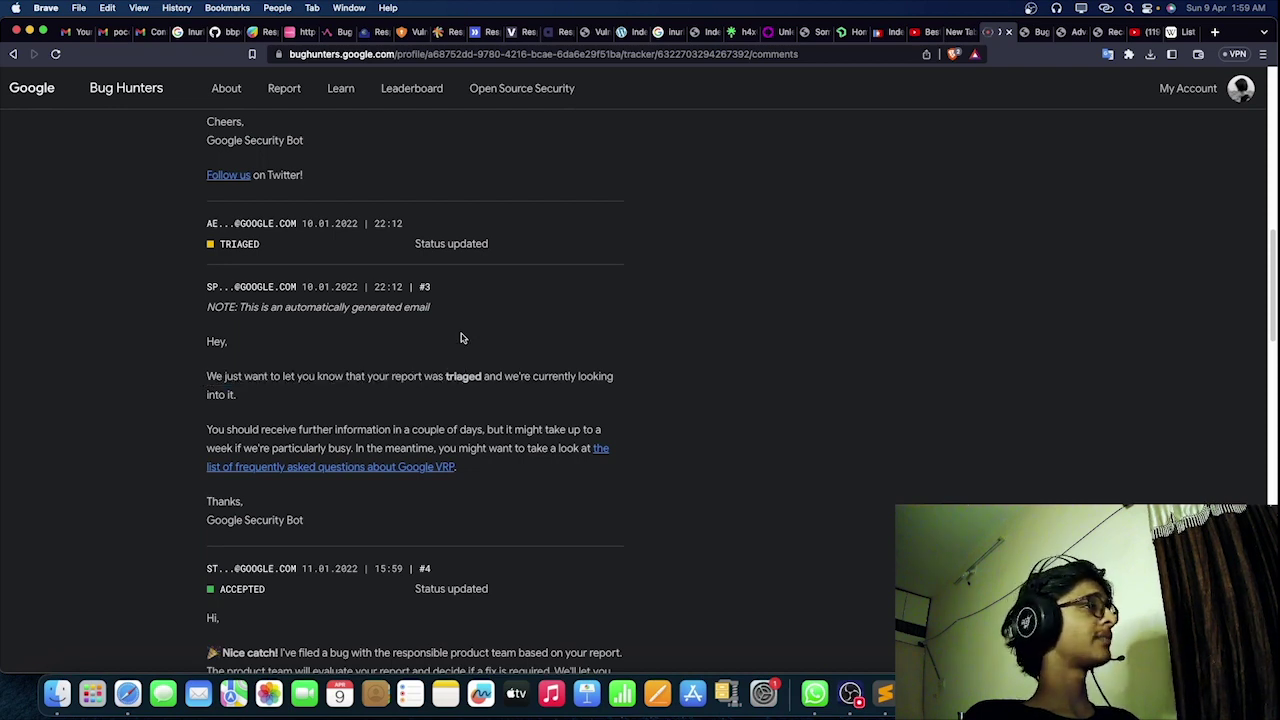
scroll(371, 455, "down", 2)
left_click_drag(207, 340, 534, 340)
left_click(534, 340)
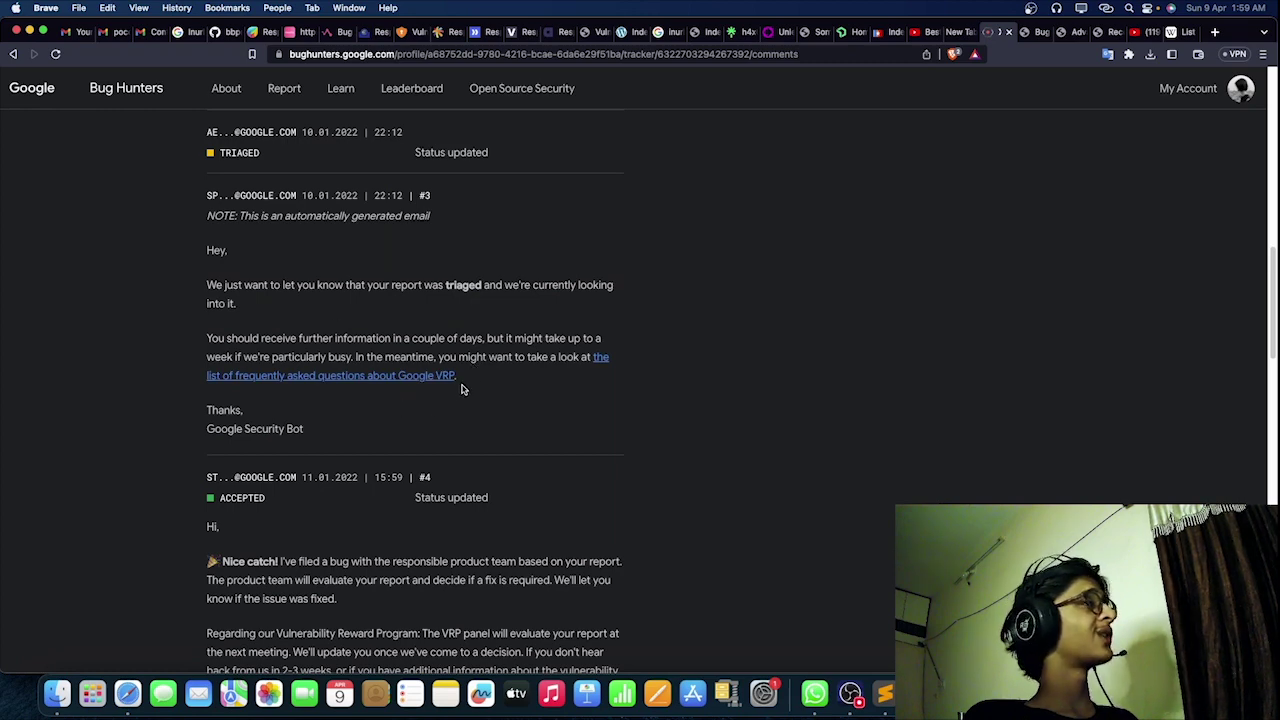
scroll(388, 478, "down", 3)
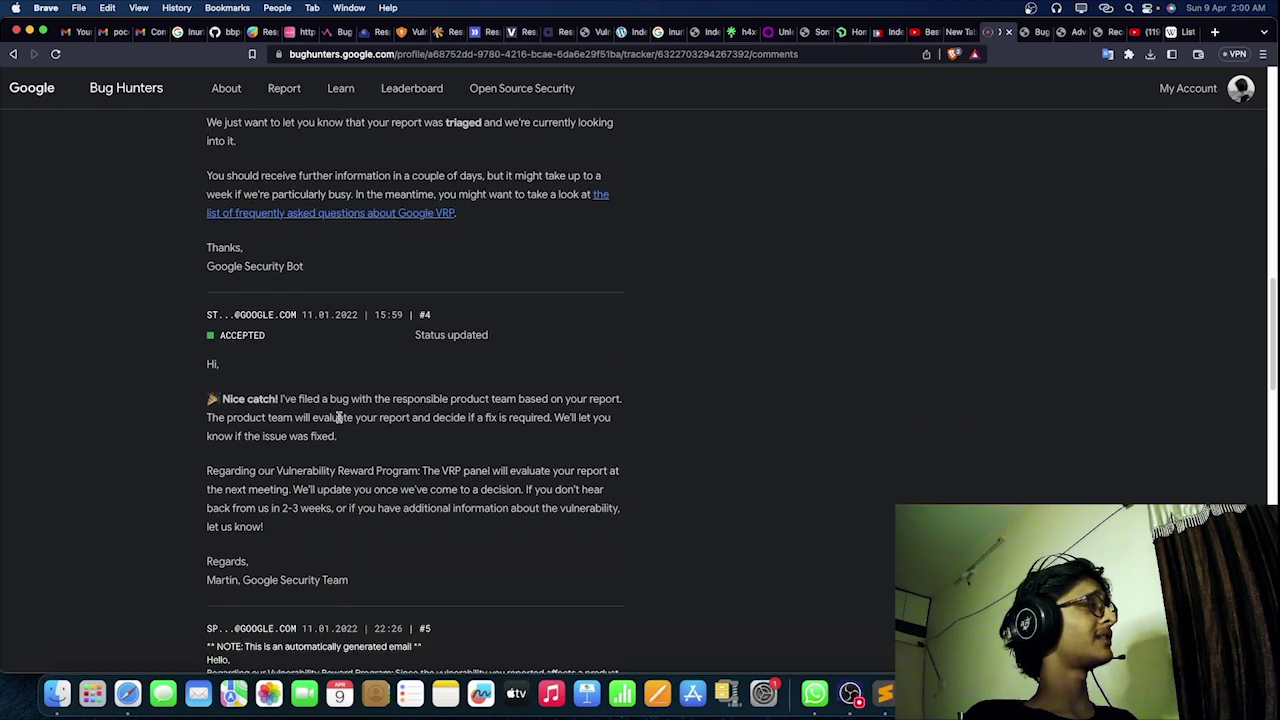
scroll(302, 337, "up", 2)
scroll(349, 491, "up", 1)
scroll(370, 465, "down", 1)
scroll(388, 440, "down", 2)
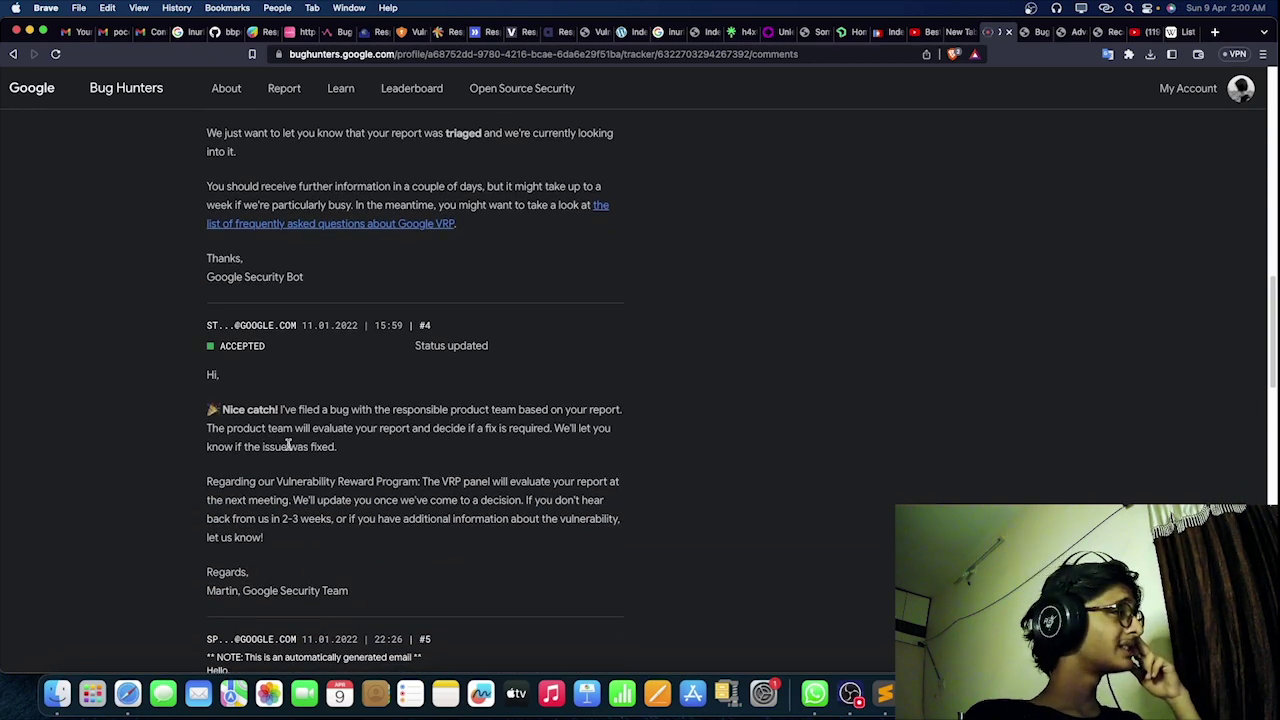
left_click_drag(222, 409, 563, 412)
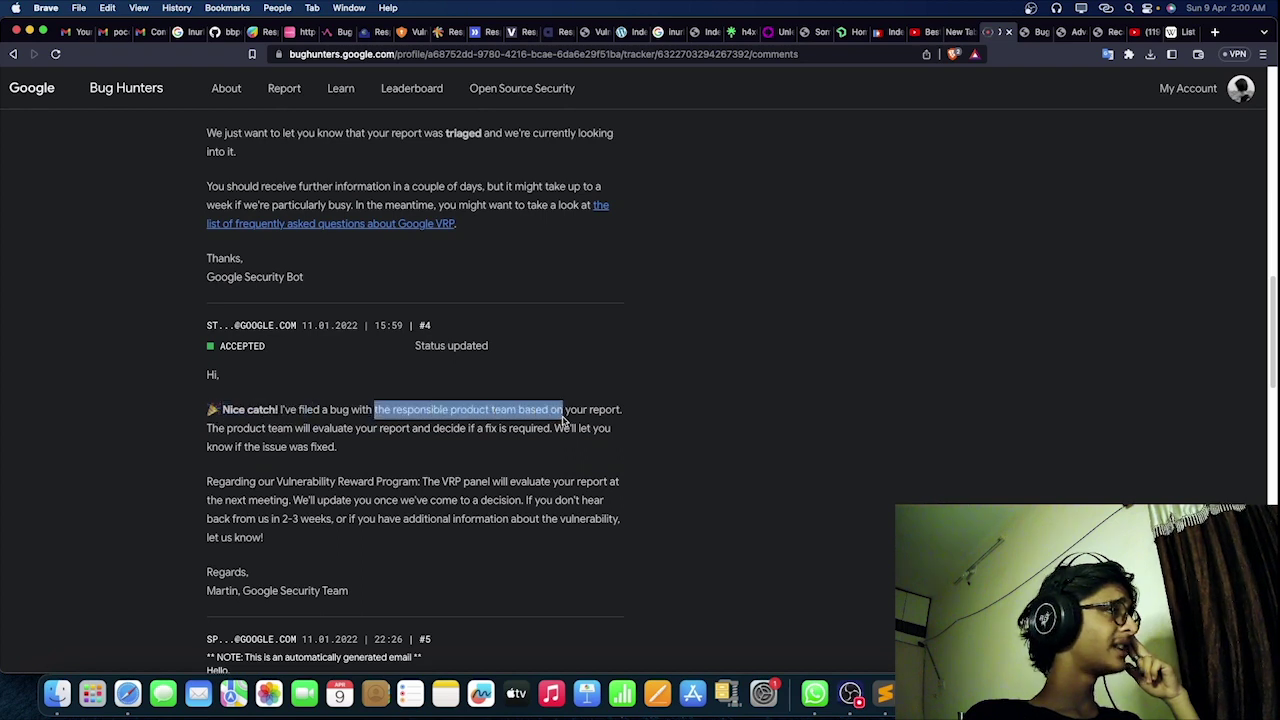
left_click(516, 425)
left_click_drag(217, 428, 588, 430)
left_click(587, 430)
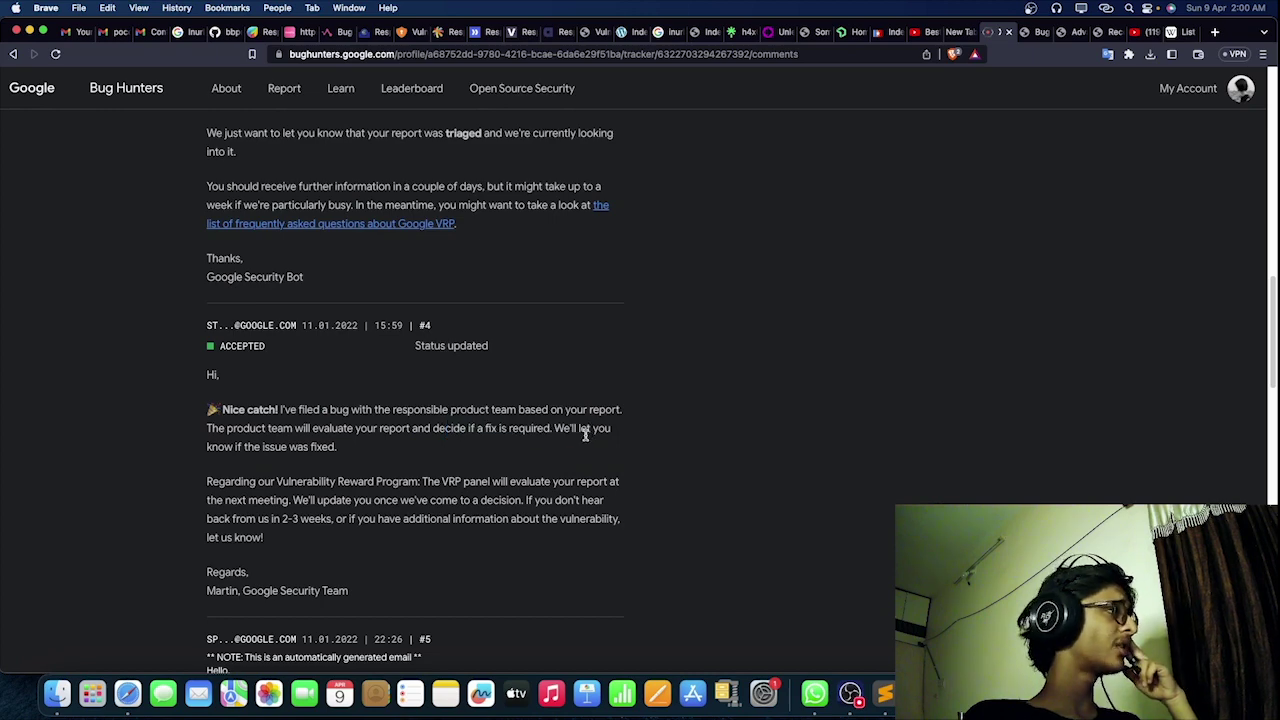
scroll(587, 430, "down", 3)
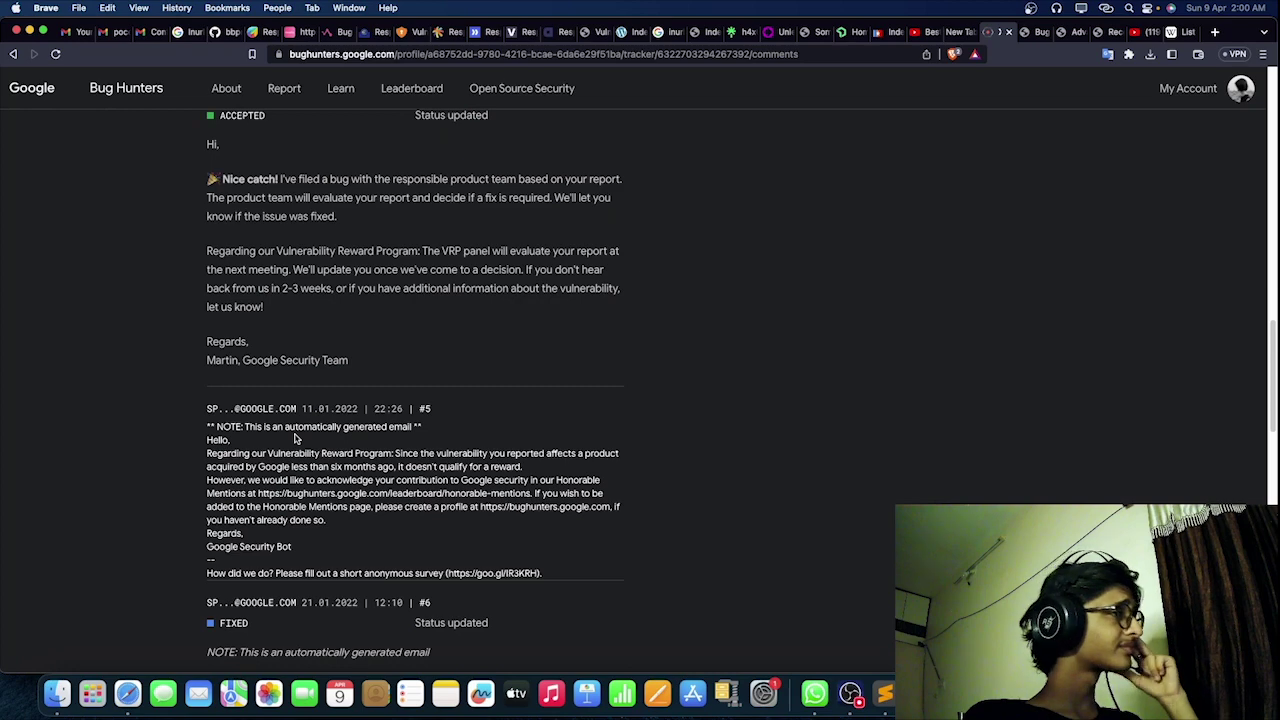
Step: Highlight comment #5's reward-eligibility sentences, then select the honorable-mentions link
scroll(295, 437, "down", 1)
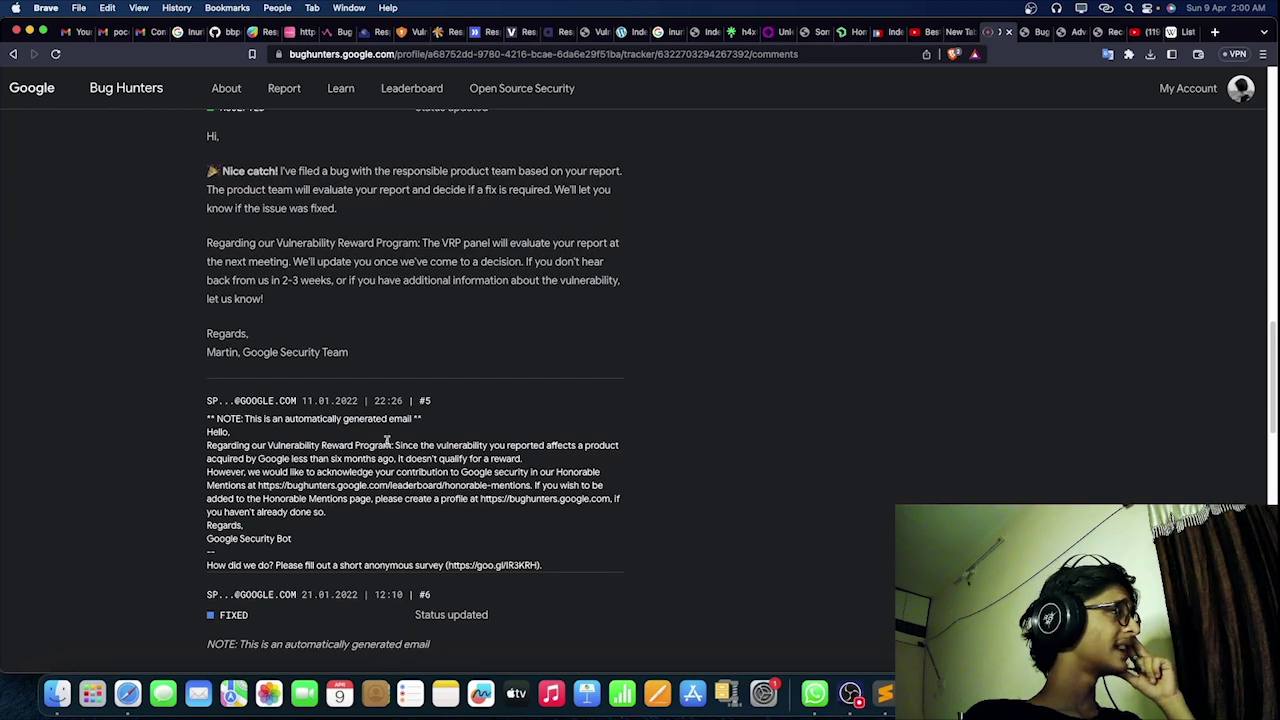
scroll(239, 441, "up", 2)
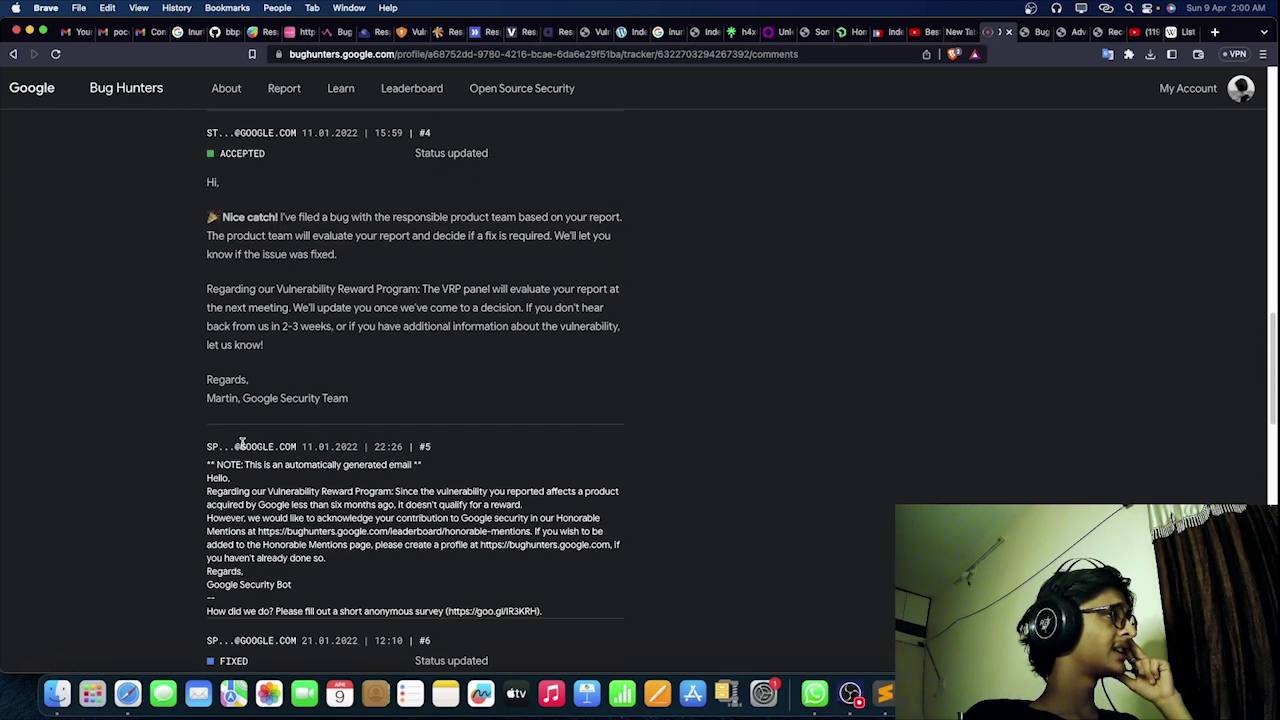
scroll(241, 446, "down", 3)
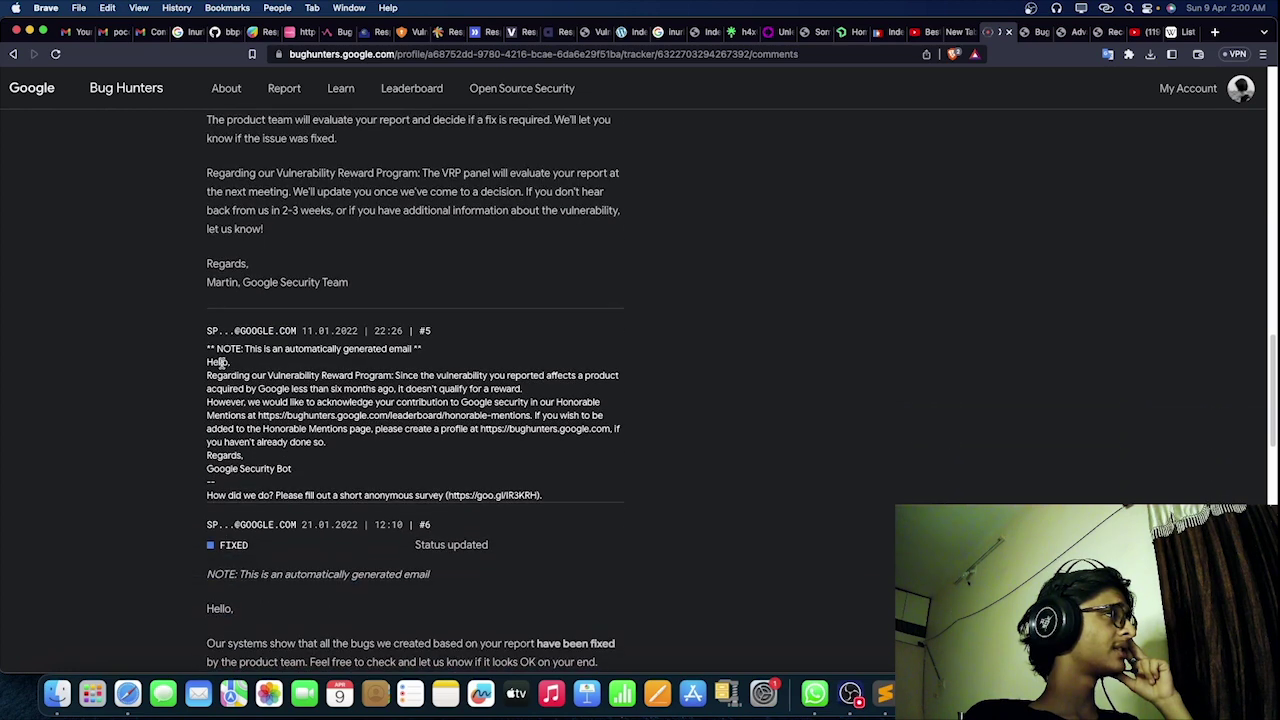
left_click_drag(198, 378, 398, 376)
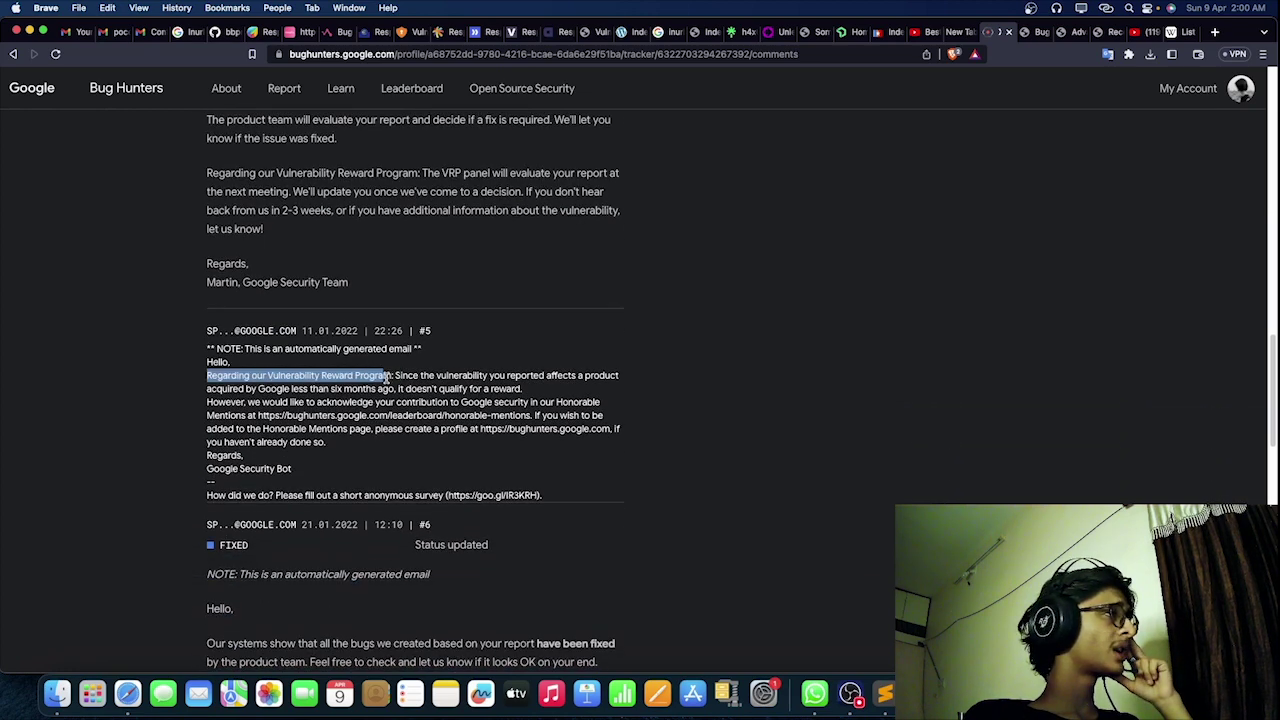
left_click(443, 376)
left_click_drag(408, 375, 648, 384)
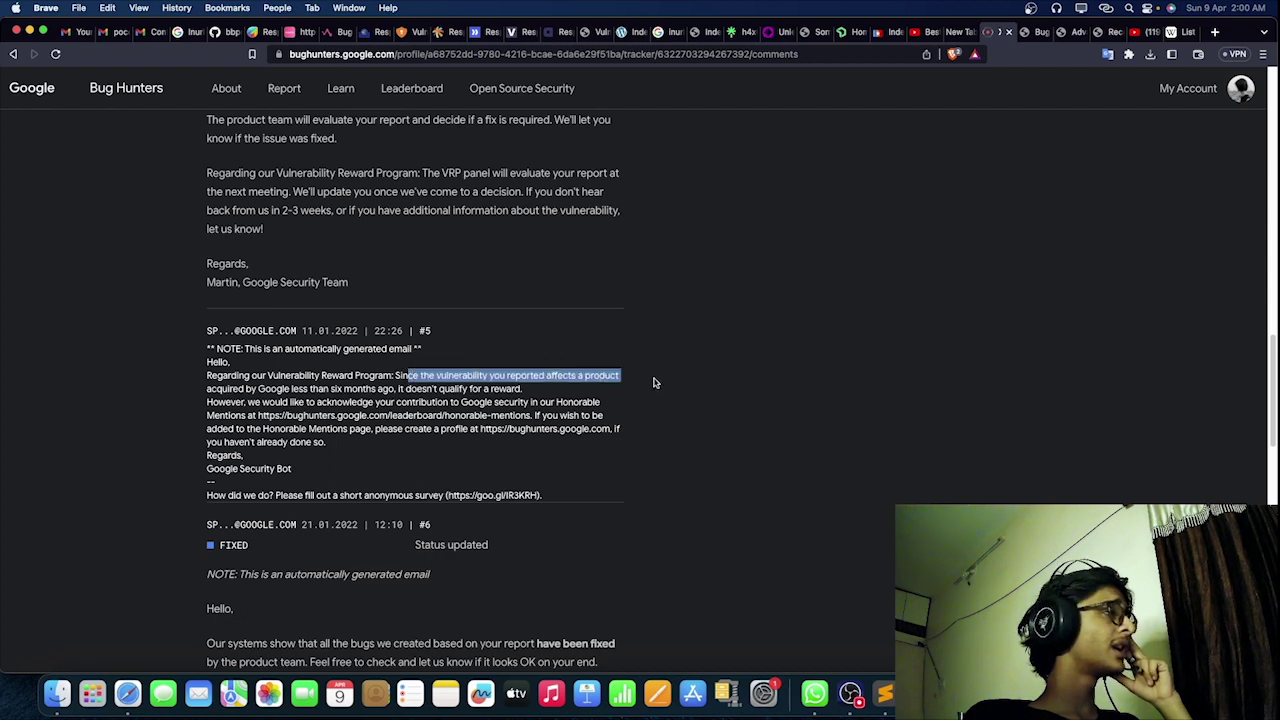
left_click(218, 391)
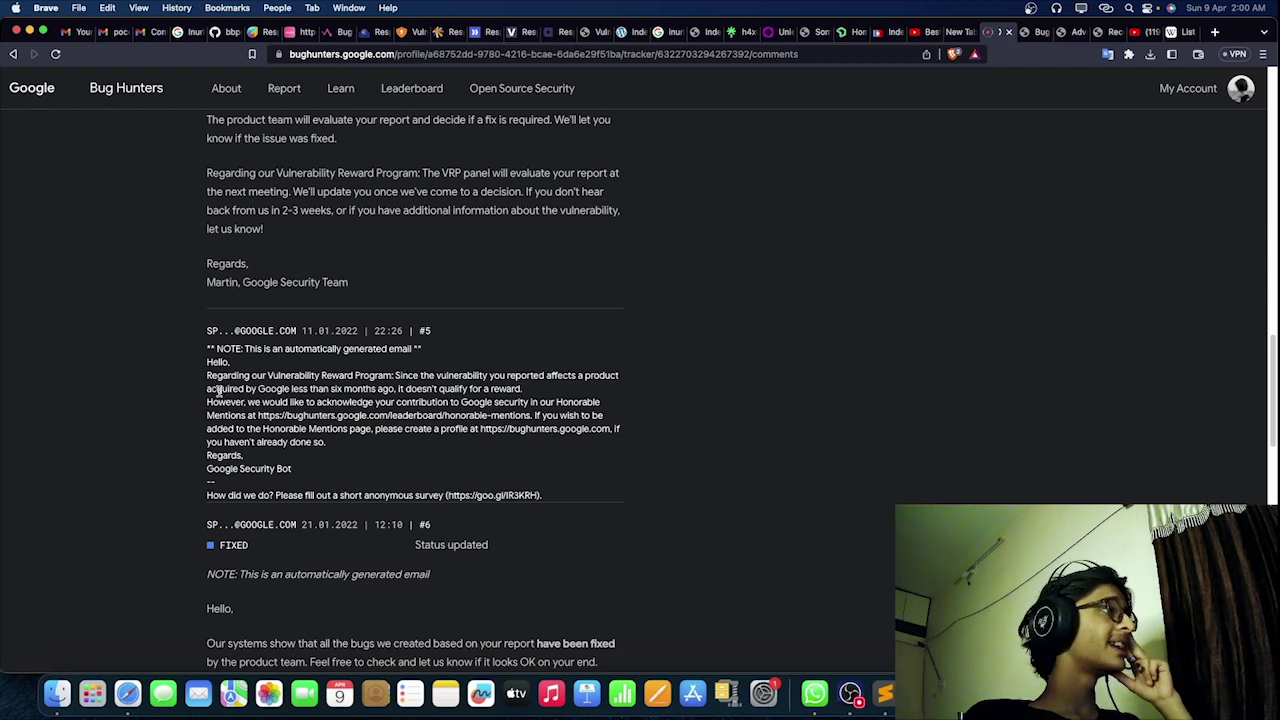
left_click_drag(396, 390, 206, 386)
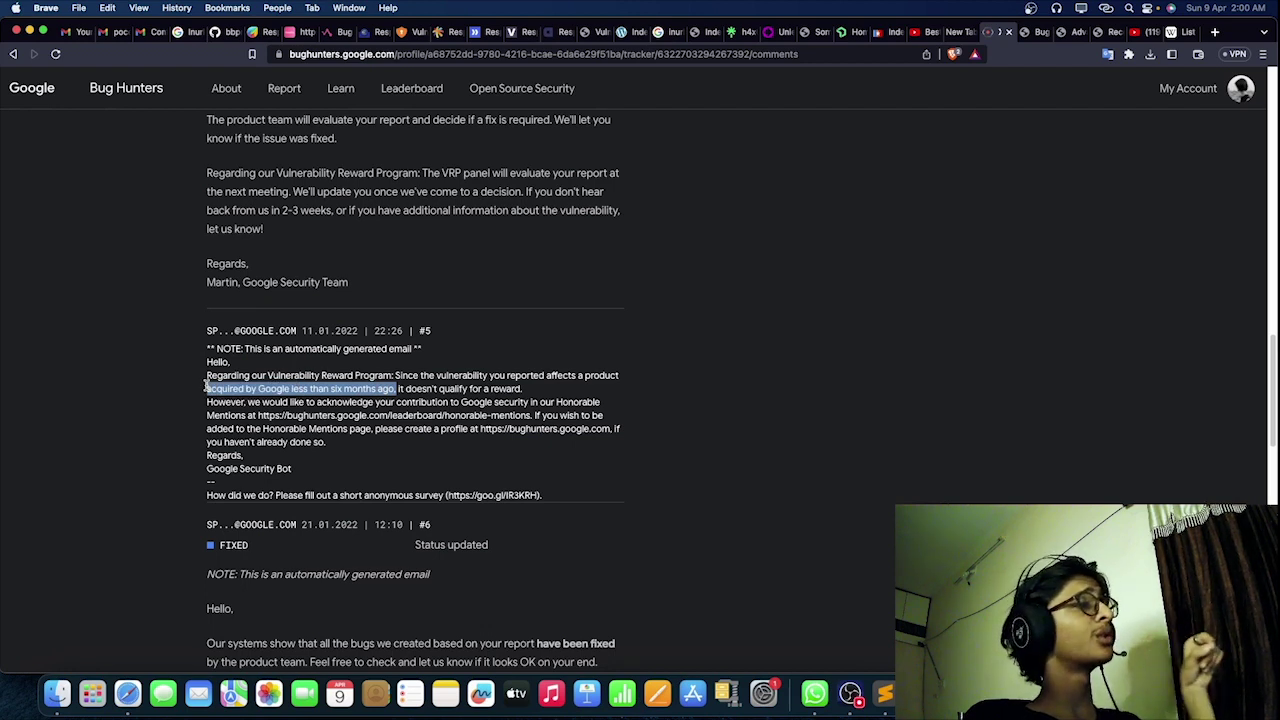
left_click(206, 386)
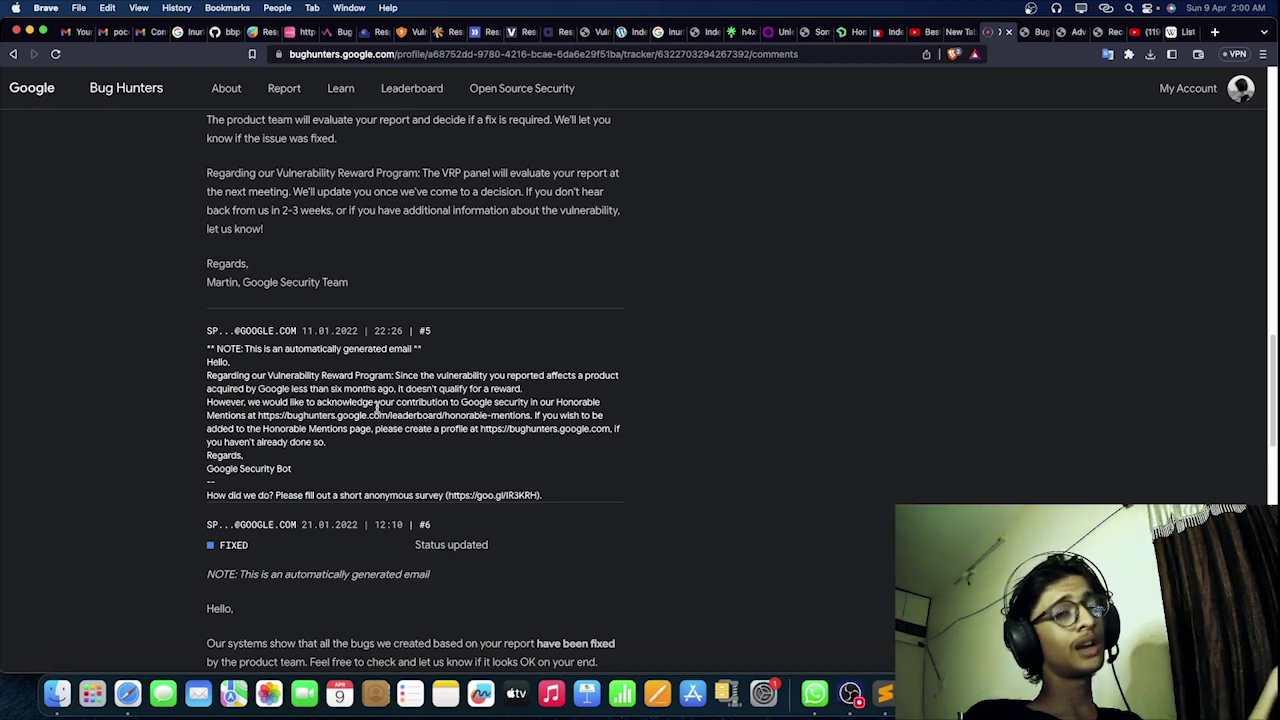
left_click_drag(397, 390, 601, 414)
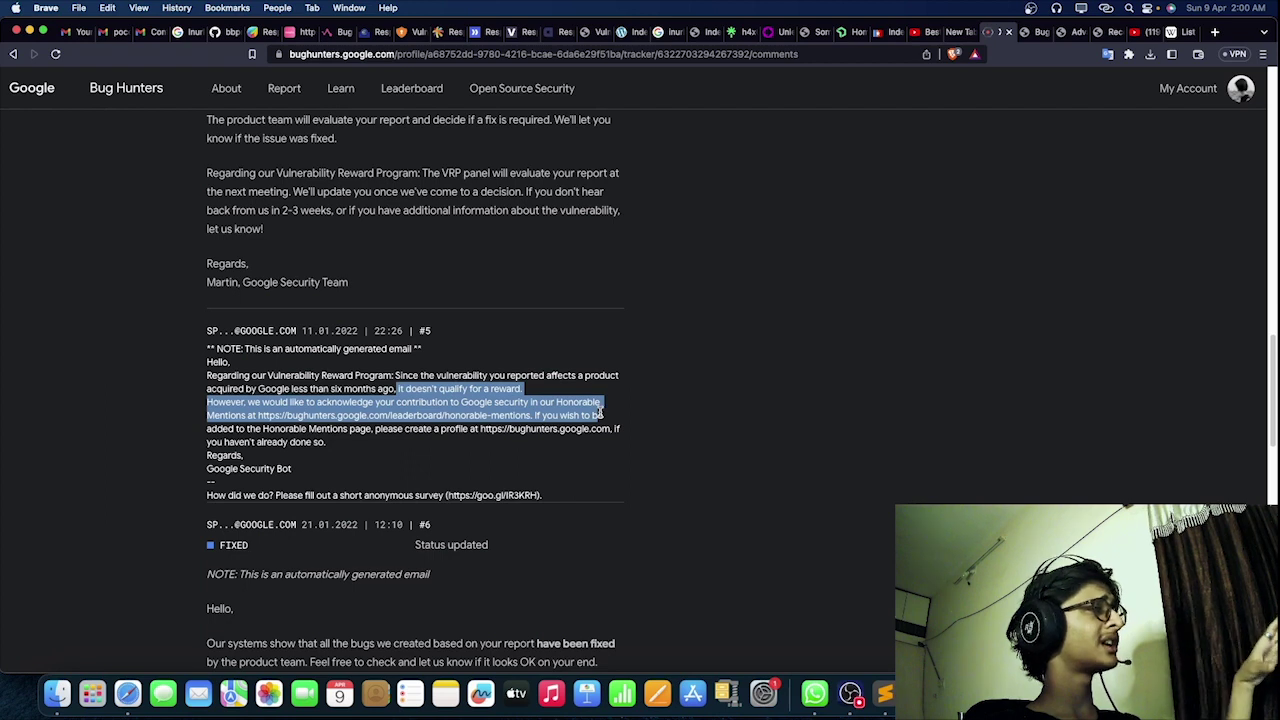
left_click(598, 418)
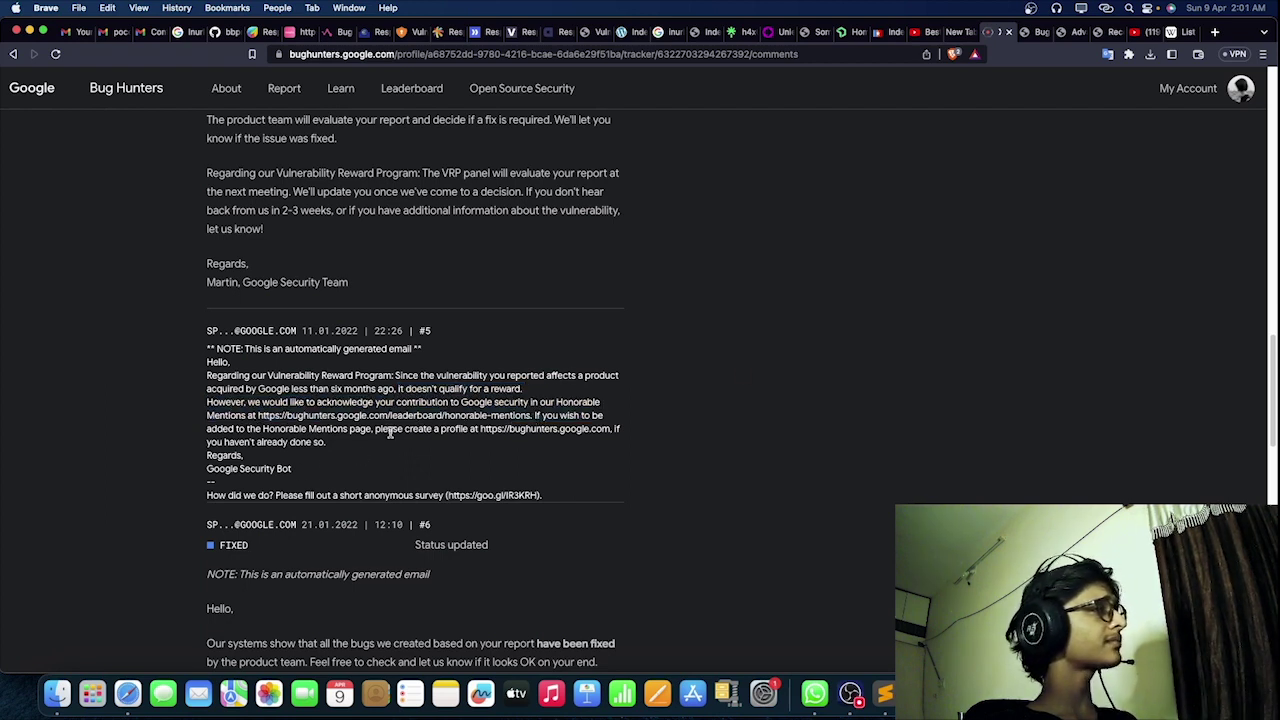
left_click_drag(530, 416, 252, 414)
key("super+c")
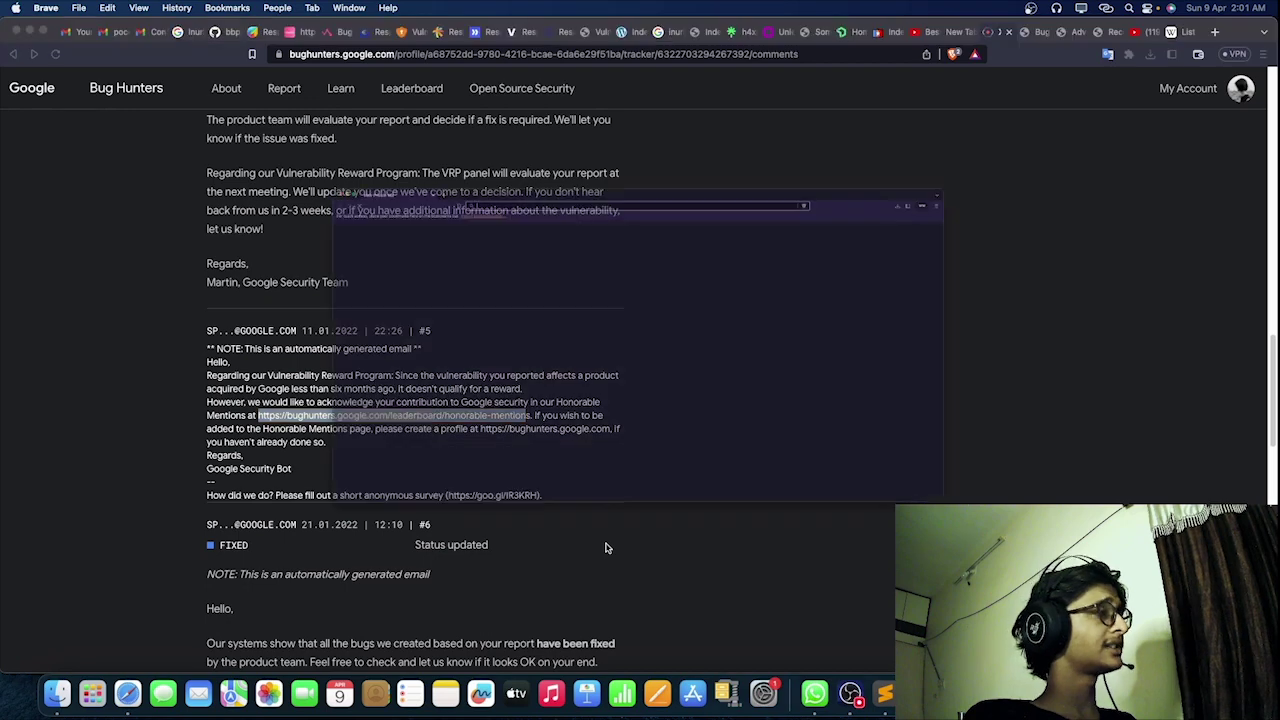
Step: Load the honorable-mentions link privately, search Honorable Mentions for the researcher's name, then return
key("super+shift+n")
key("super+v")
key("Return")
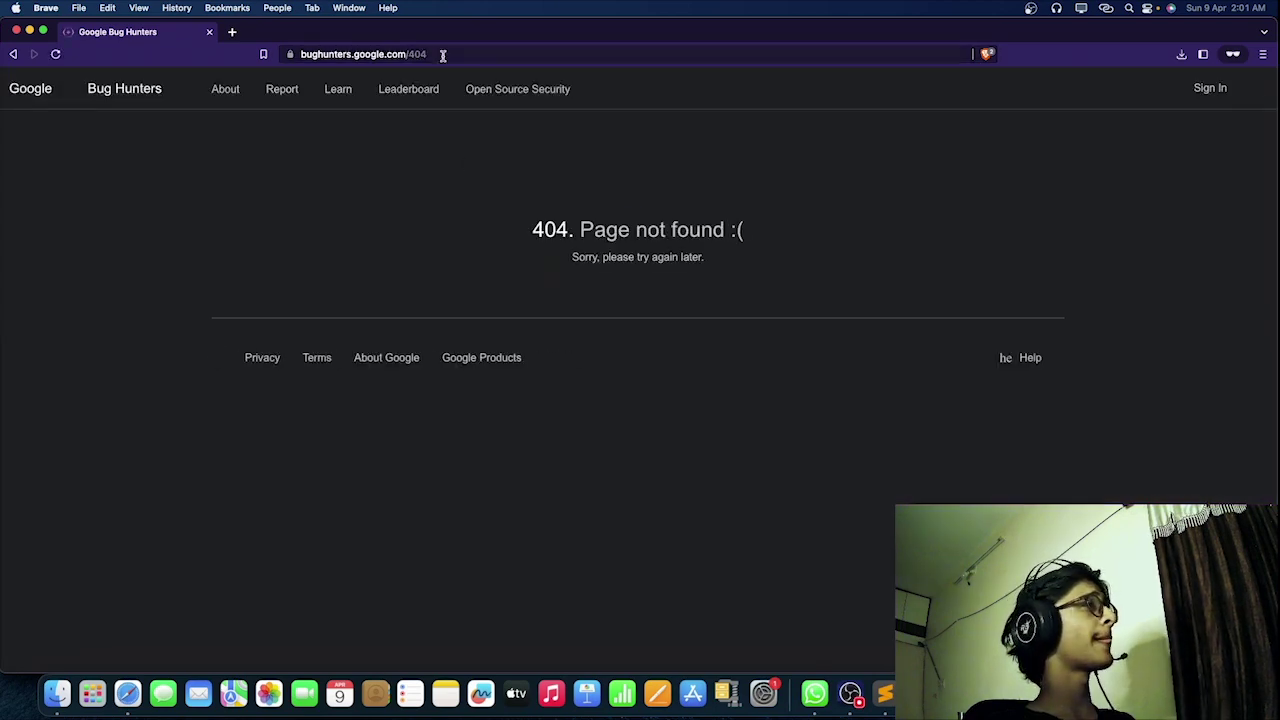
left_click(416, 90)
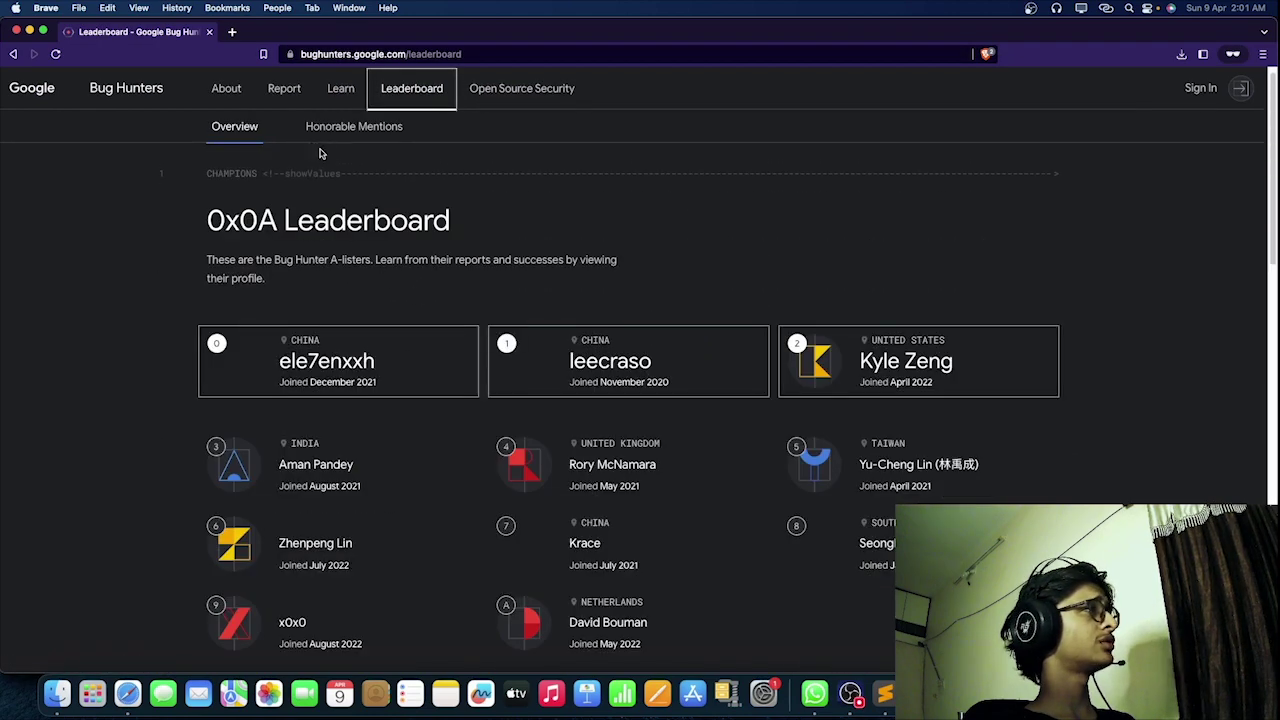
left_click(345, 130)
left_click(380, 340)
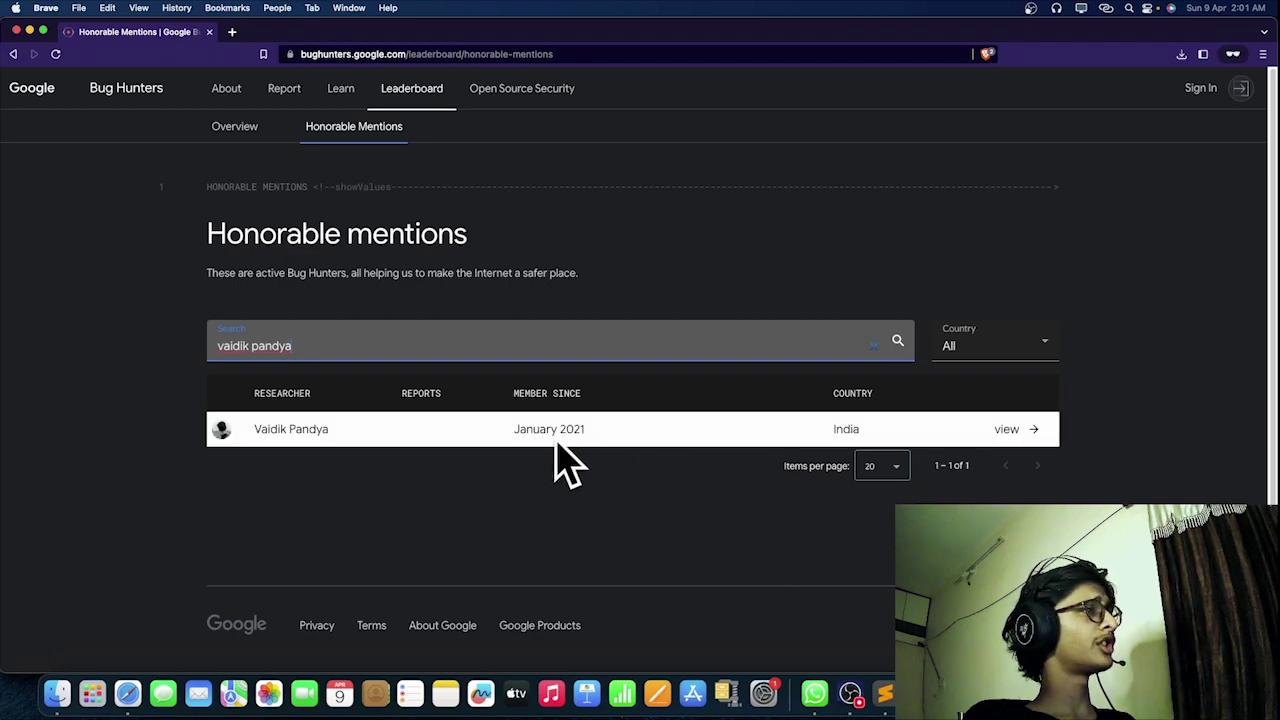
key("super+grave")
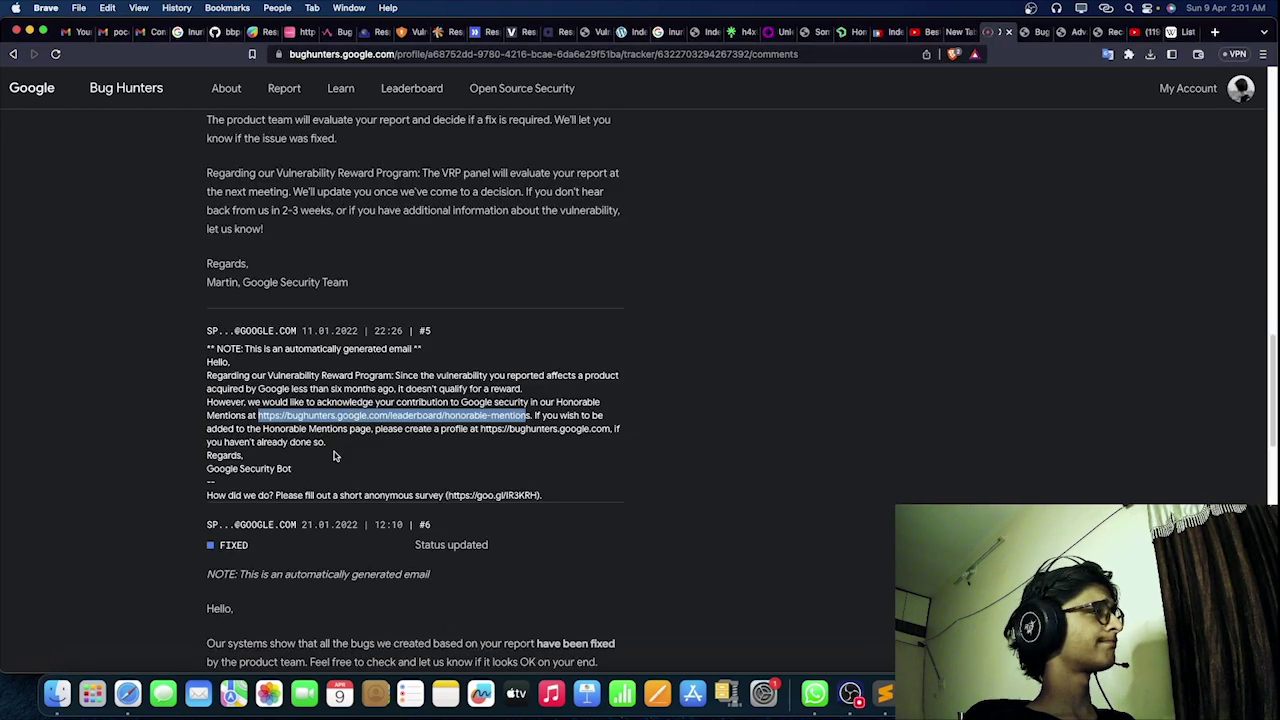
Step: Highlight comment #6's date and its note that the bugs have been fixed
scroll(362, 447, "down", 3)
left_click(291, 416)
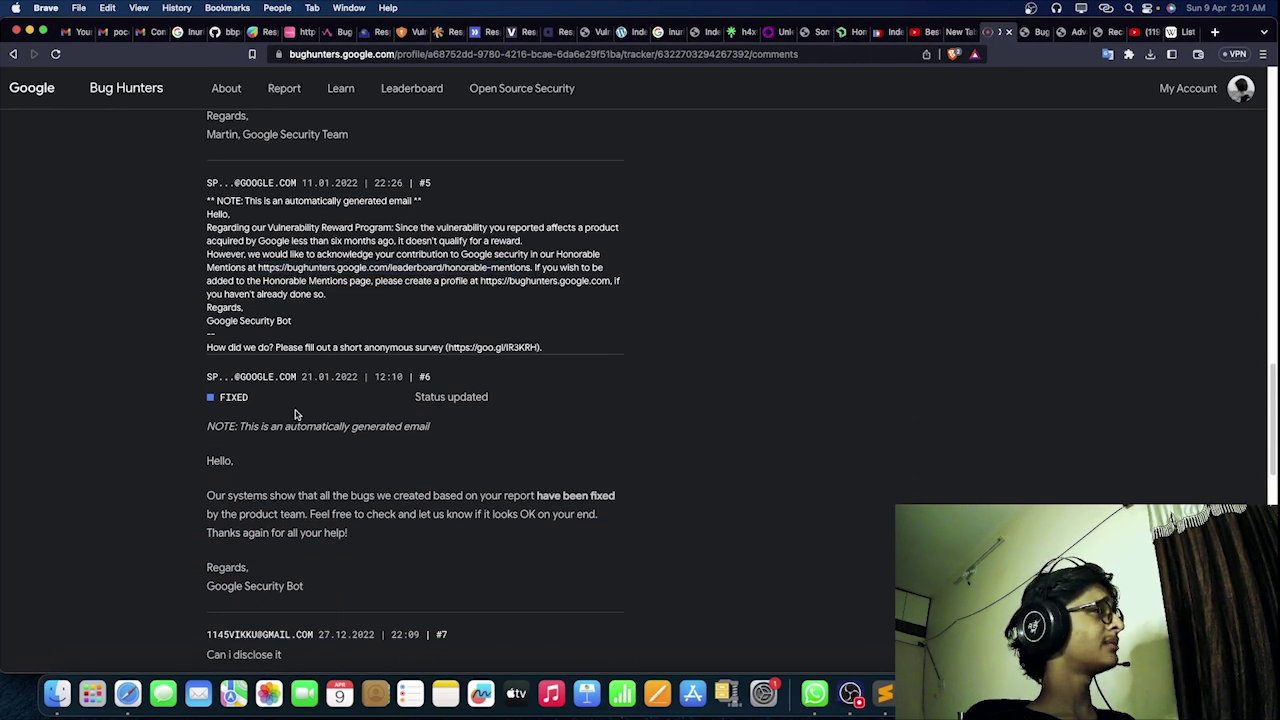
scroll(294, 414, "up", 1)
left_click_drag(301, 396, 438, 396)
left_click(333, 440)
scroll(325, 453, "down", 2)
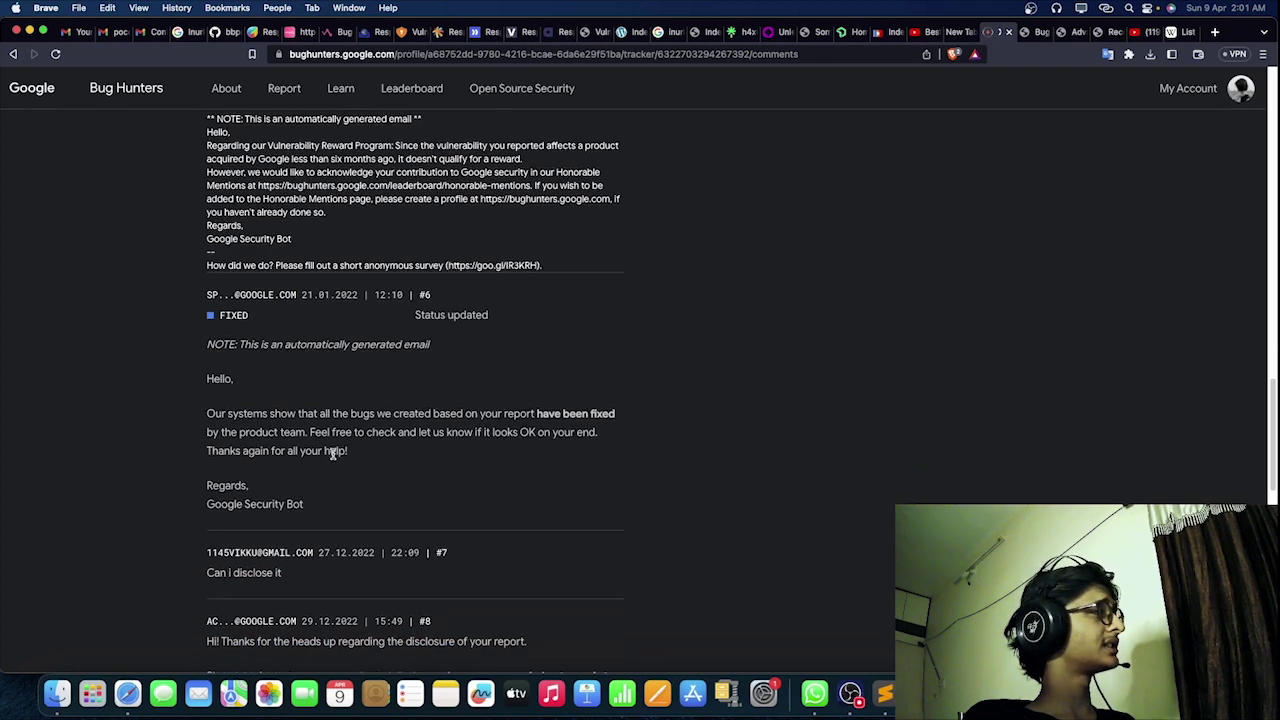
left_click_drag(206, 411, 605, 431)
left_click(605, 431)
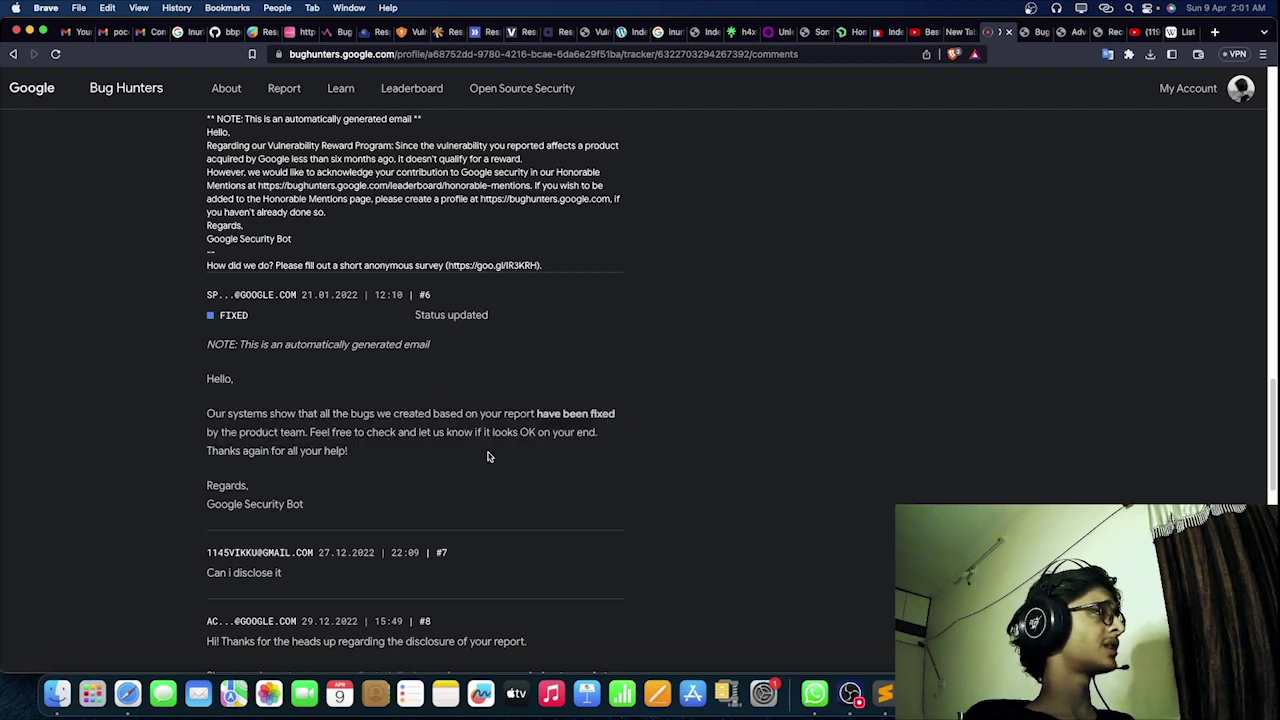
left_click_drag(321, 432, 554, 432)
left_click(507, 403)
Step: Scroll back up to the 'XSS in mitre.siemplify.co' report title
left_click_drag(348, 451, 206, 130)
scroll(348, 495, "down", 2)
scroll(350, 498, "up", 2)
left_click(372, 524)
scroll(366, 518, "up", 10)
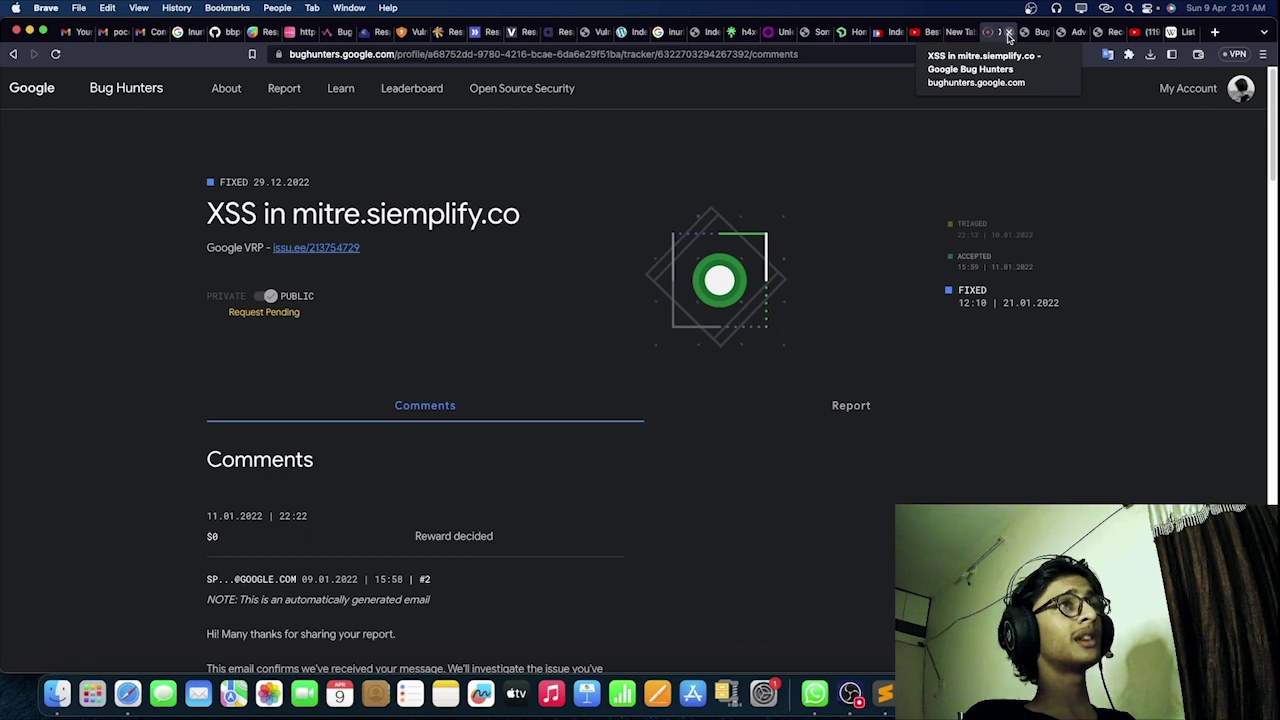
Step: In the recon notes, type and delete '.google.com', minimize Sublime, and bring OBS Studio forward
left_click(885, 693)
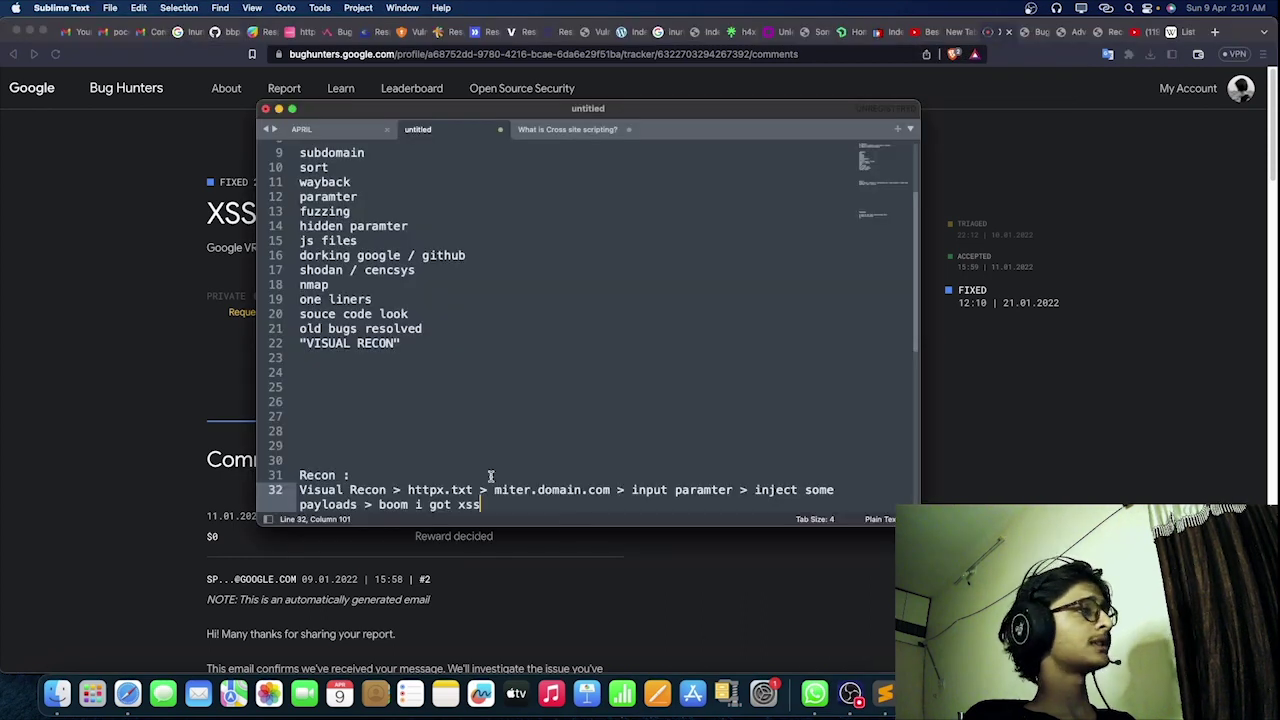
scroll(500, 485, "down", 6)
key("Return")
key("Return")
type(".google.com")
key("shift+Left")
key("shift+Left")
key("shift+Left")
key("shift+Left")
key("shift+Left")
key("shift+Left")
key("shift+Left")
key("shift+Left")
key("shift+Left")
key("shift+Left")
key("shift+Left")
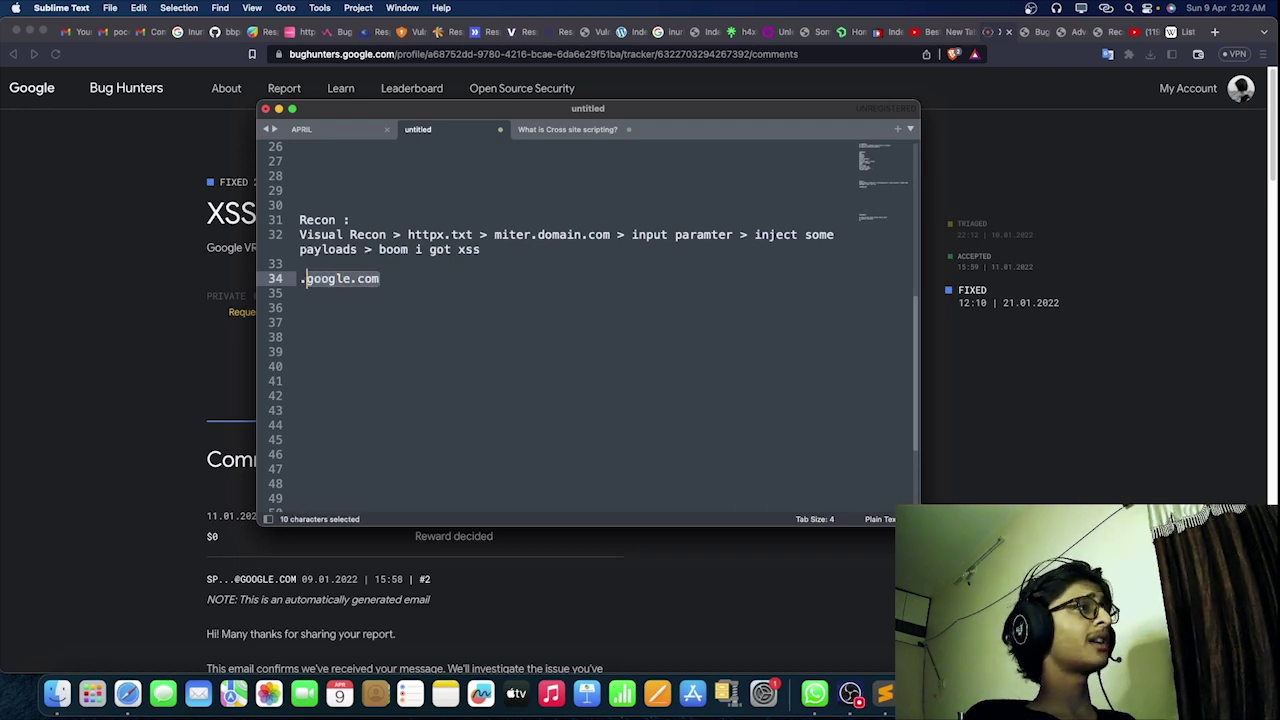
key("BackSpace")
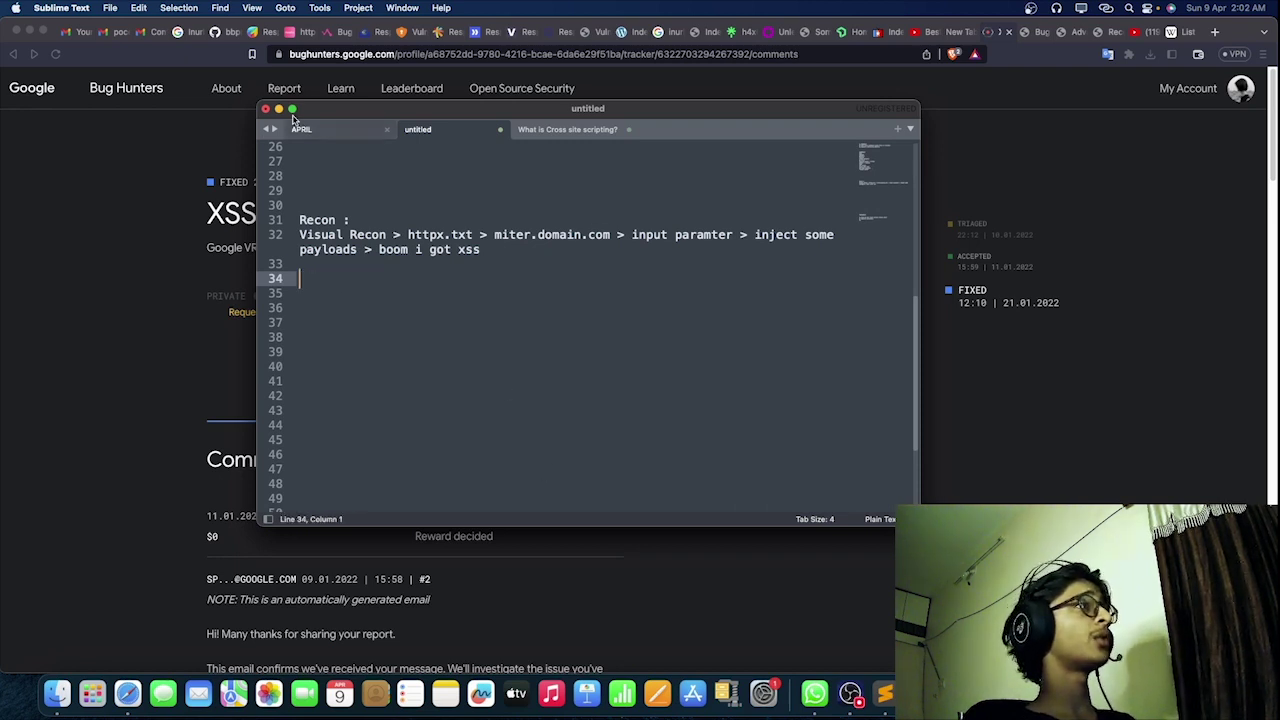
left_click(278, 108)
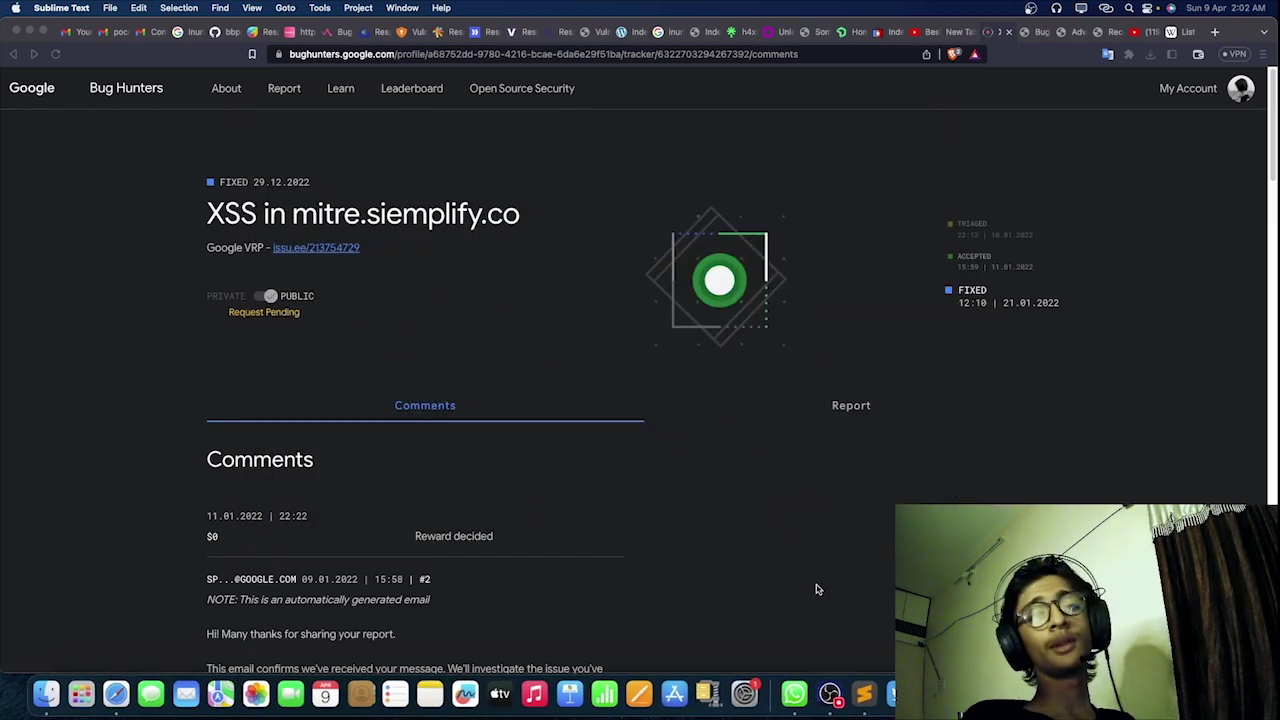
left_click(830, 693)
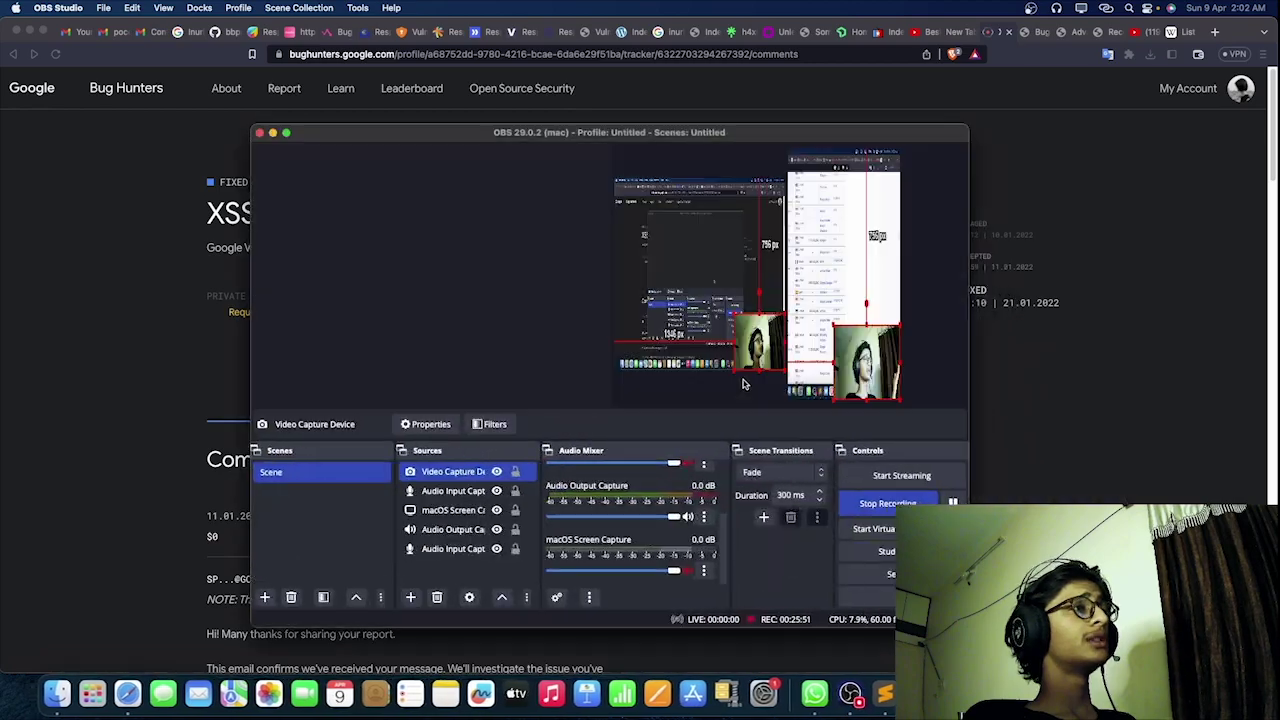